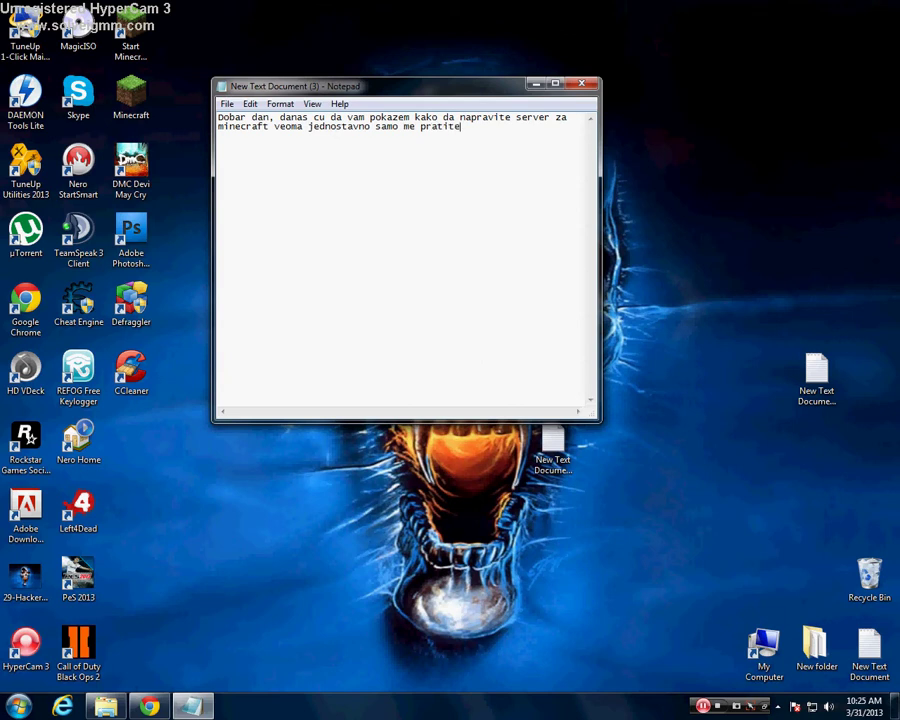
# Step: Put the Notepad note away, switch to Chrome and open Google Search in a new tab
pyautogui.click(582, 84)
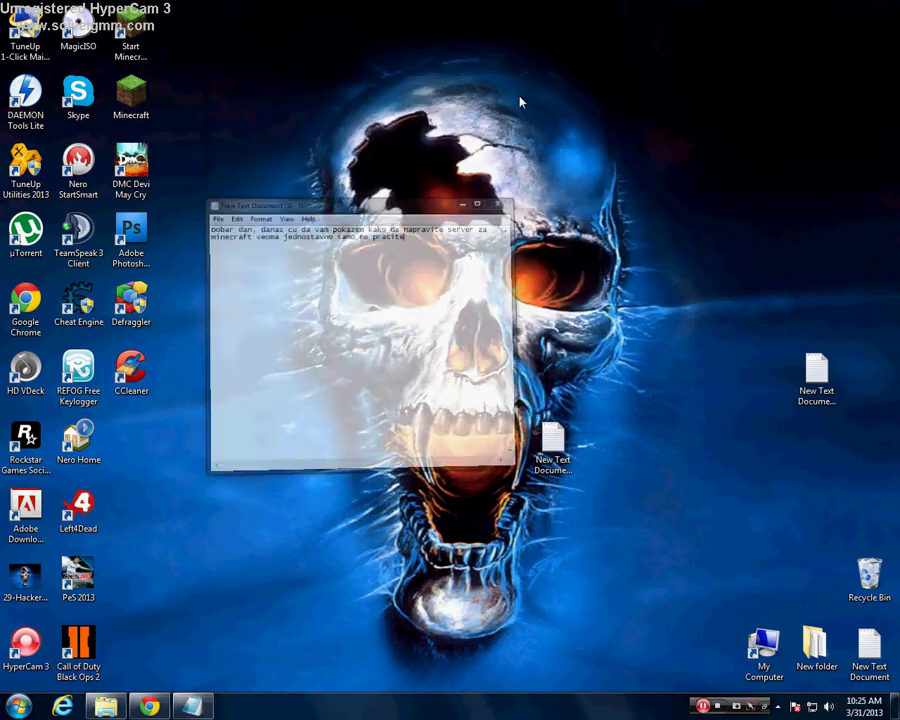
pyautogui.click(149, 707)
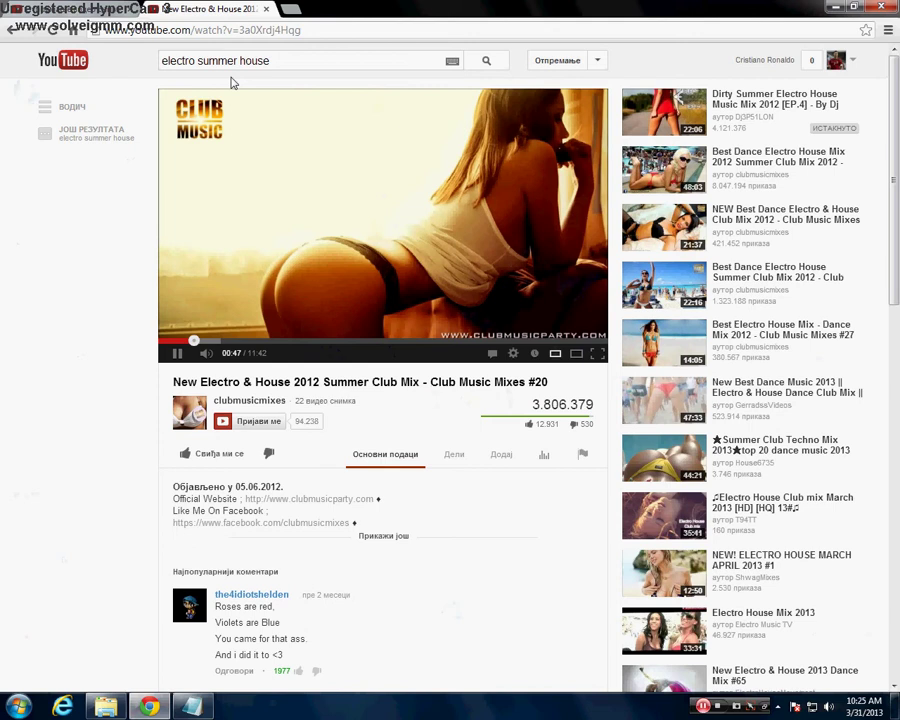
pyautogui.click(290, 9)
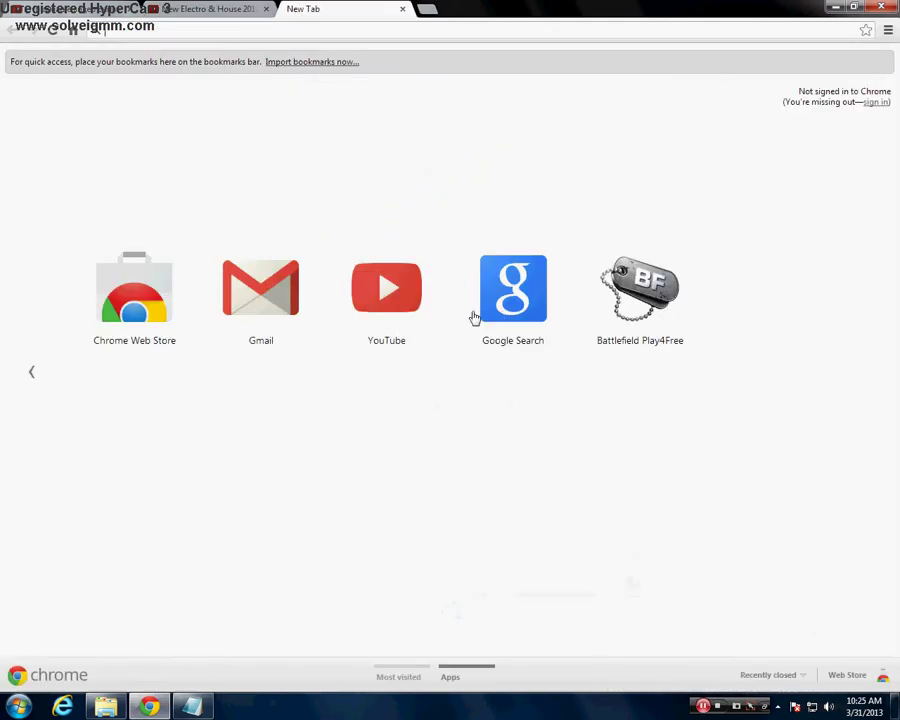
pyautogui.click(401, 316)
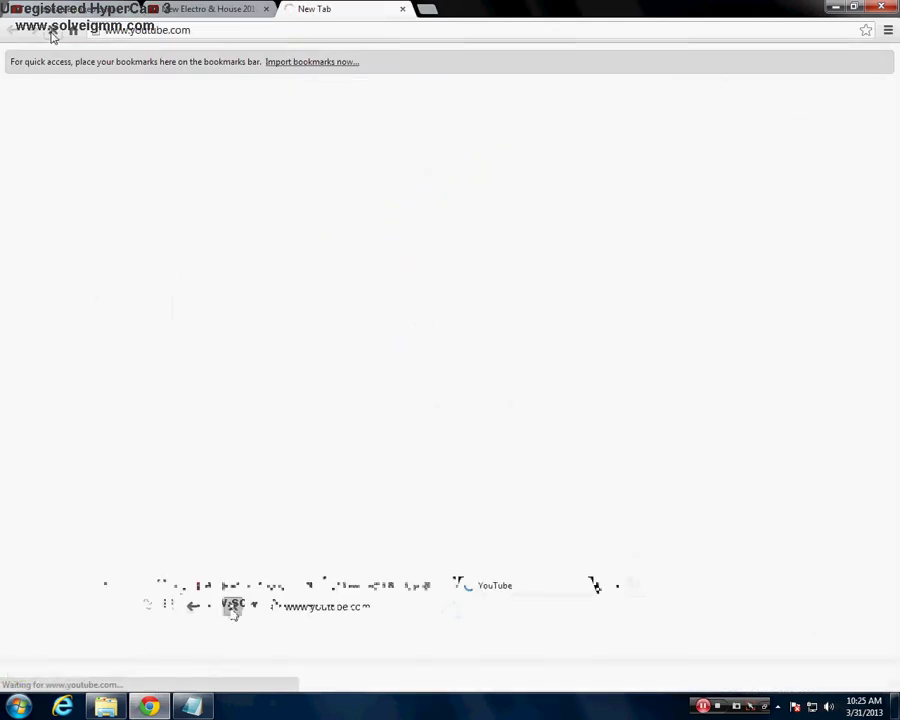
pyautogui.click(12, 31)
pyautogui.click(506, 312)
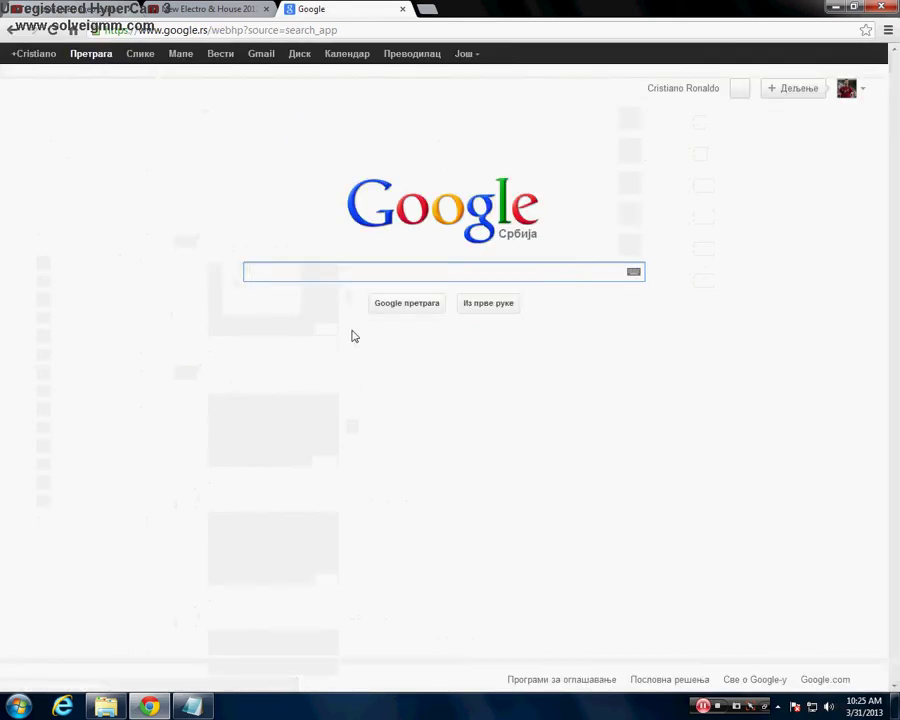
# Step: Search Google for craftbukkit
pyautogui.write('craft f')
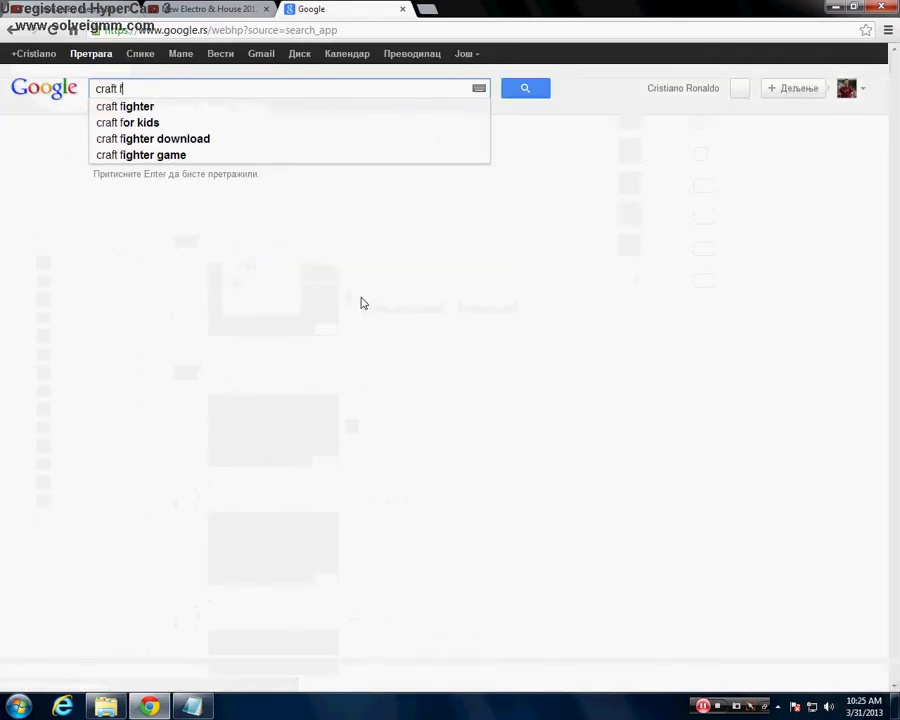
pyautogui.press('BackSpace')
pyautogui.write('buk')
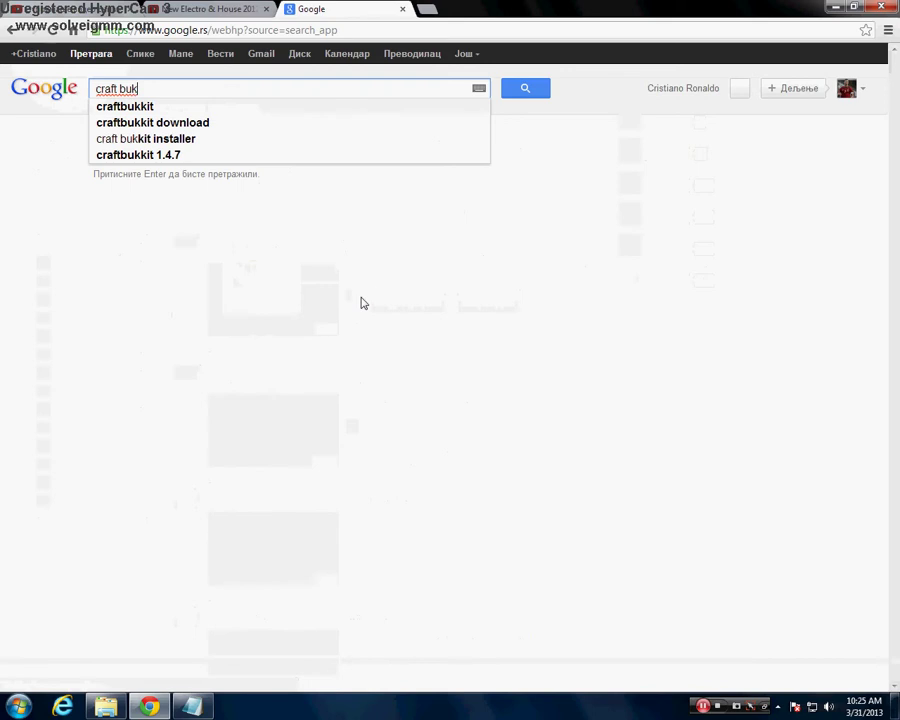
pyautogui.press('Down')
pyautogui.press('Return')
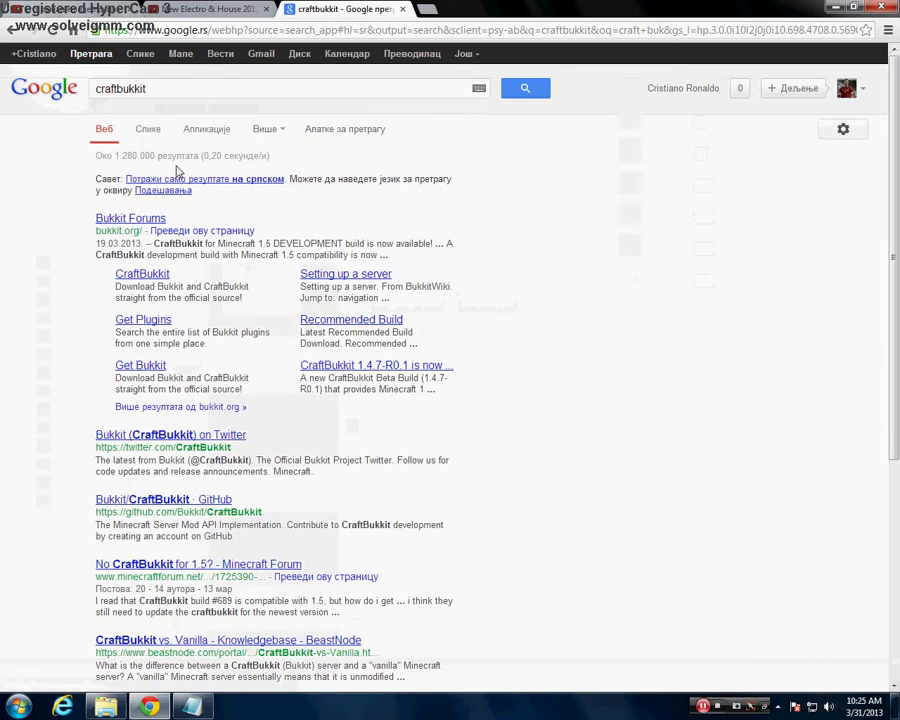
# Step: Open Bukkit's CraftBukkit downloads page from the search results and download build #2723 (1.5.1-R0.1), keeping the jar file
pyautogui.click(145, 278)
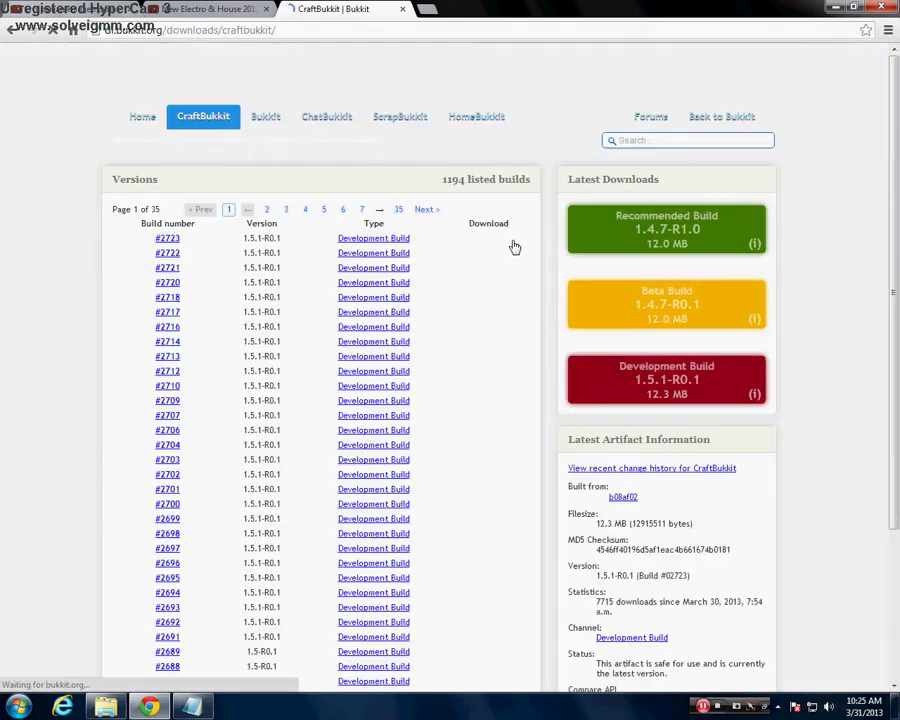
pyautogui.scroll(-3, 370, 245)
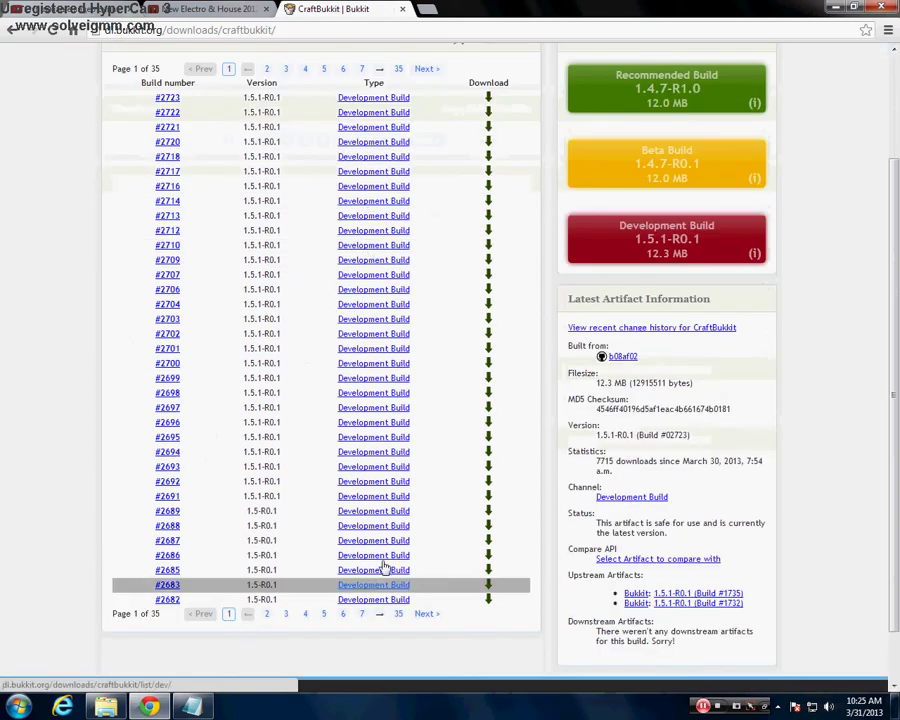
pyautogui.scroll(3, 461, 337)
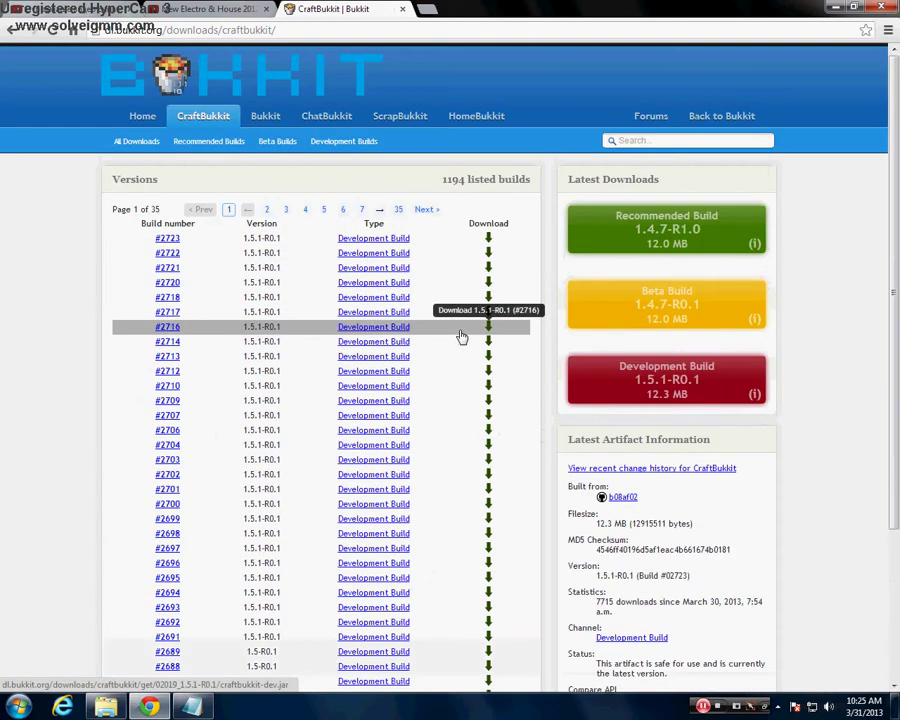
pyautogui.click(488, 243)
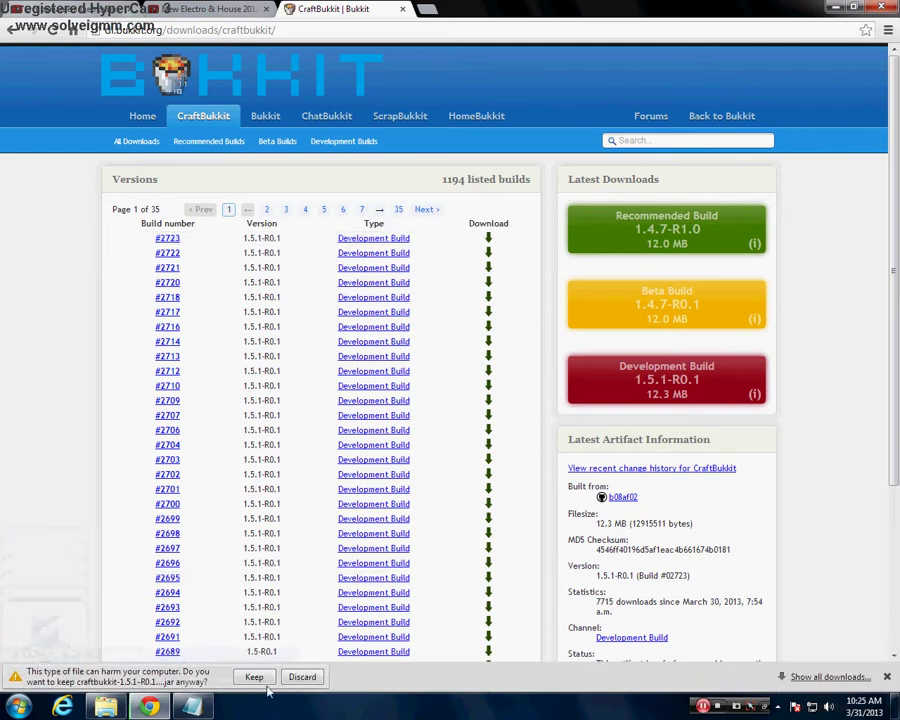
pyautogui.click(260, 674)
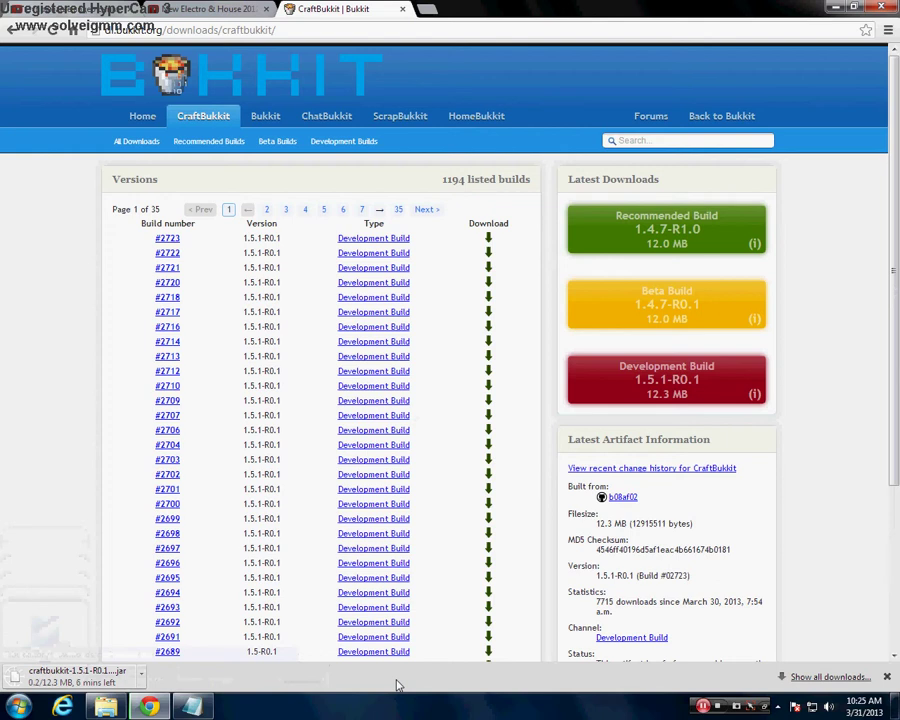
# Step: Switch to the Notepad note, append "dobra pesma a?" to its text and minimize it
pyautogui.click(192, 707)
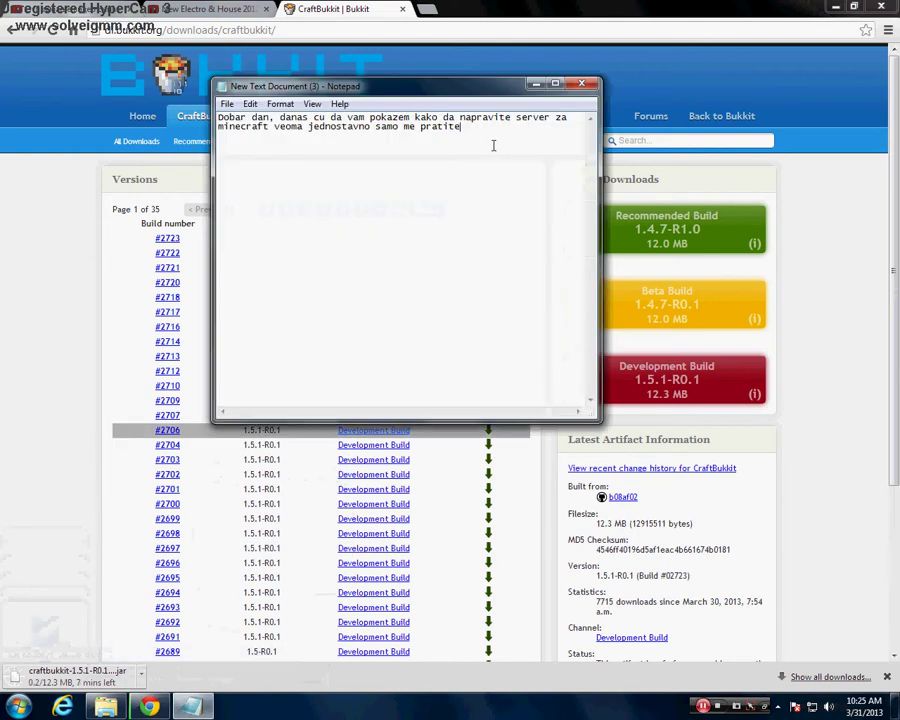
pyautogui.write('d')
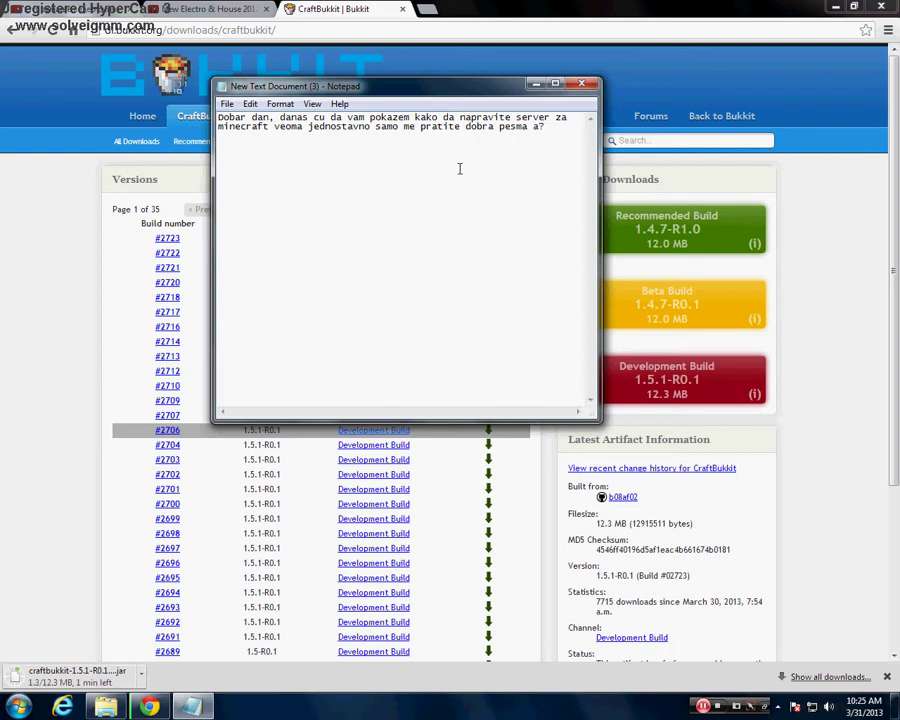
pyautogui.click(536, 83)
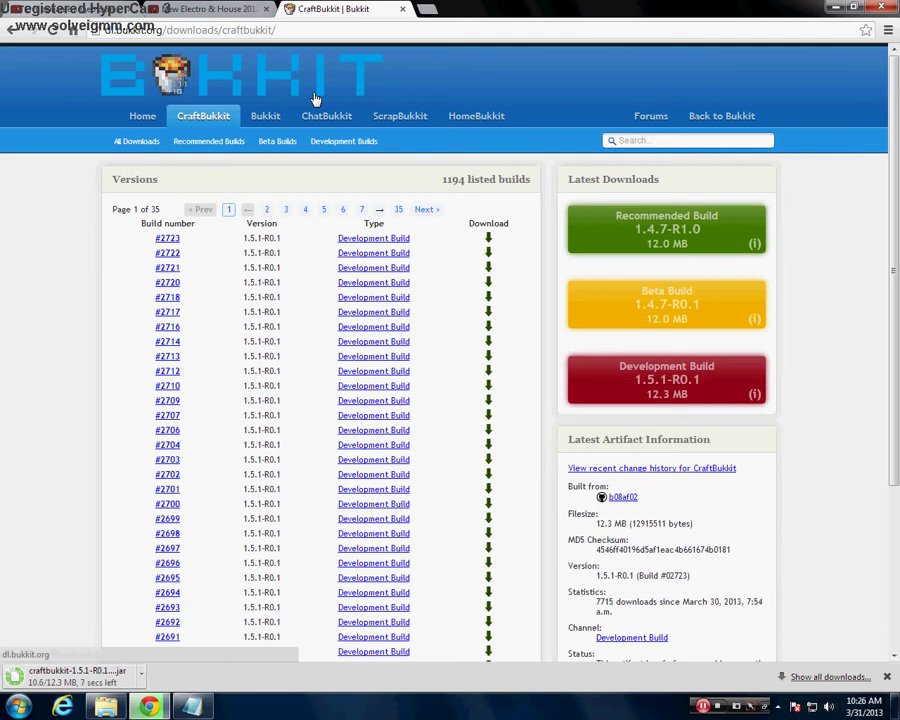
pyautogui.click(210, 9)
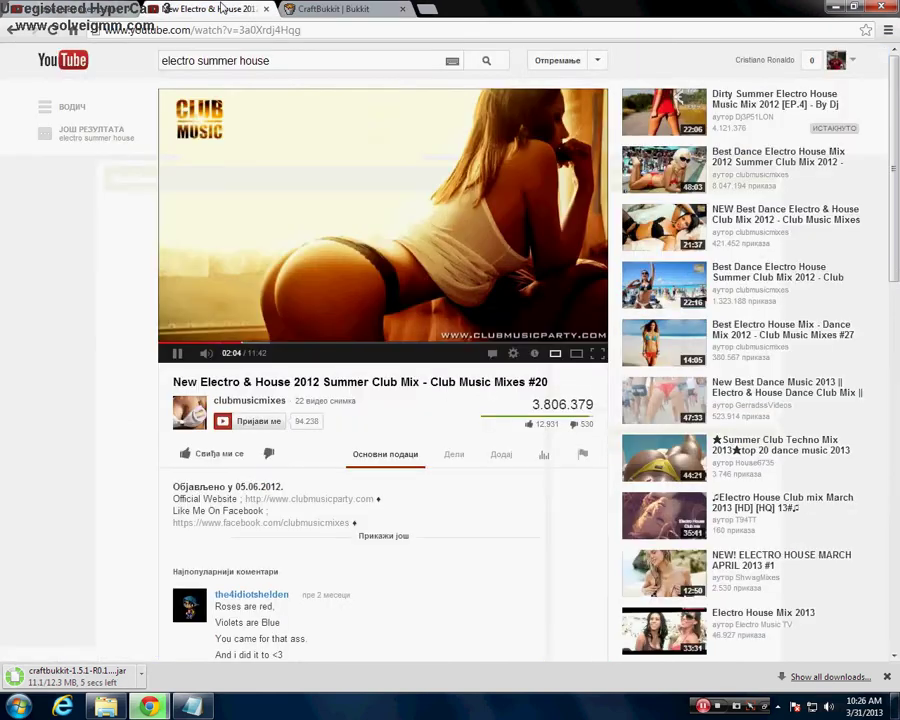
pyautogui.moveTo(530, 404); pyautogui.dragTo(566, 404)
pyautogui.click(566, 404)
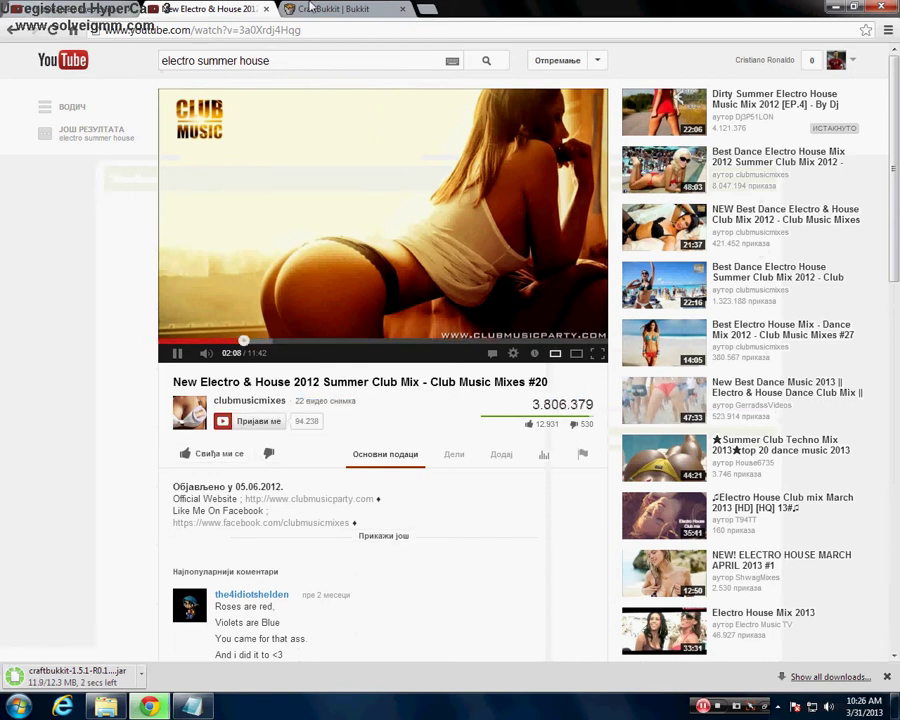
pyautogui.click(301, 9)
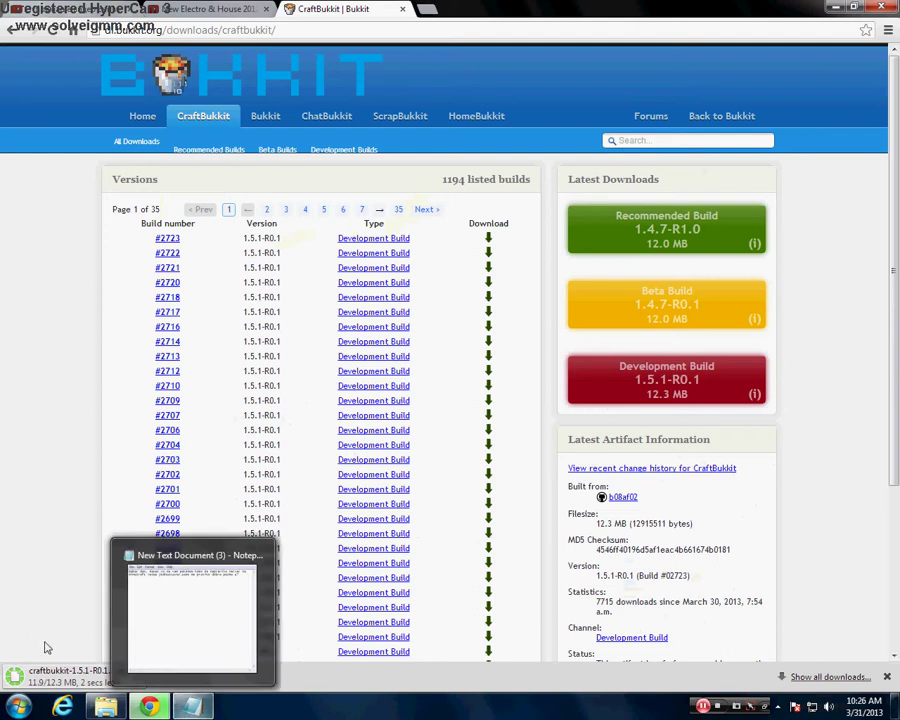
# Step: Minimize the browser, create a new folder named Server on the desktop and open it
pyautogui.doubleClick(470, 6)
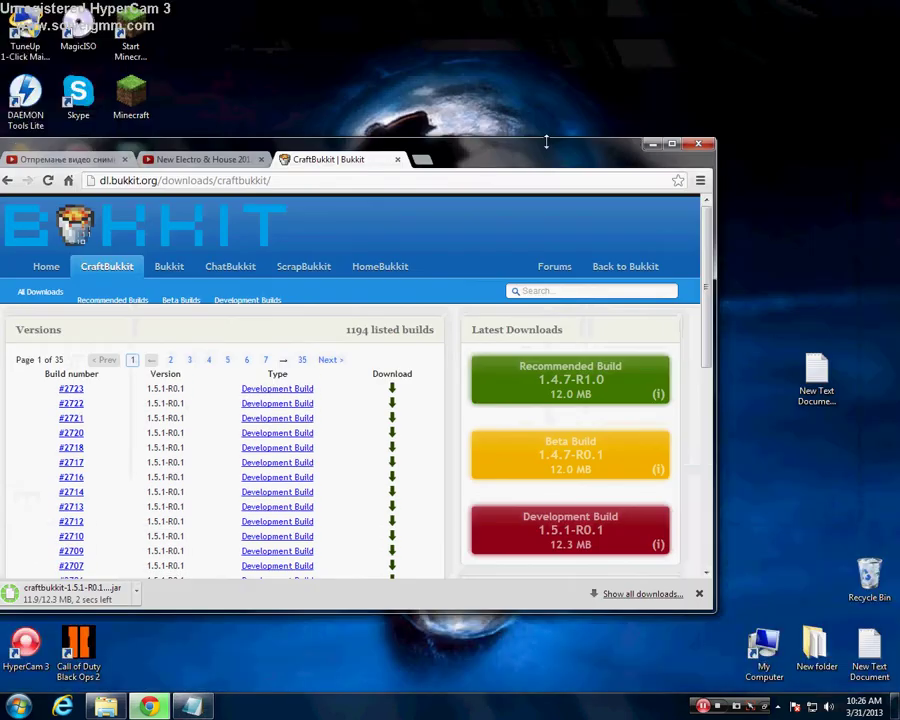
pyautogui.click(652, 147)
pyautogui.rightClick(350, 366)
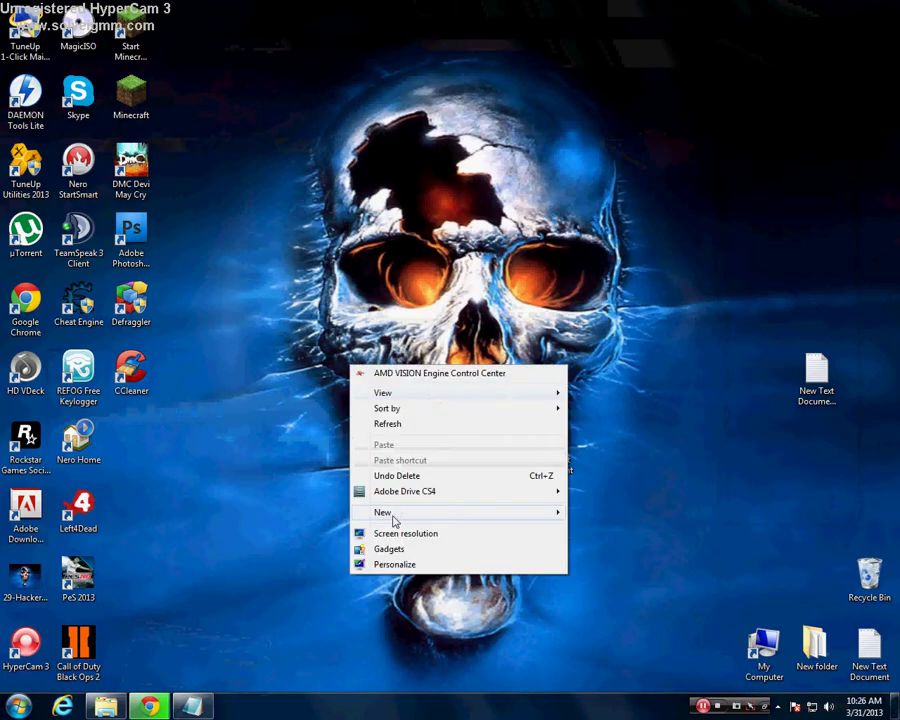
pyautogui.moveTo(394, 520)
pyautogui.click(600, 510)
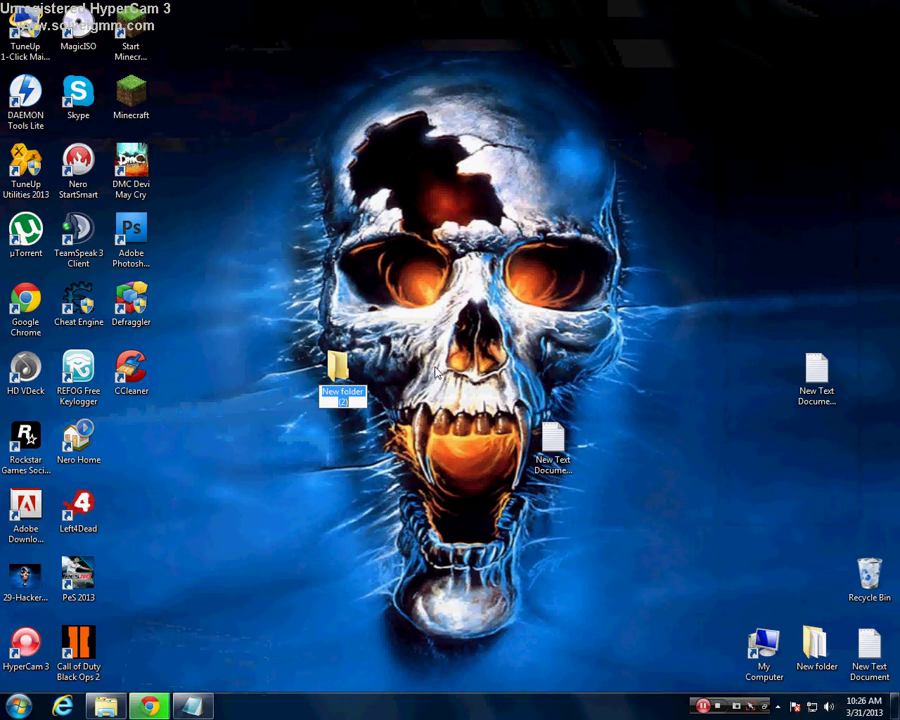
pyautogui.press('BackSpace')
pyautogui.write('Ser')
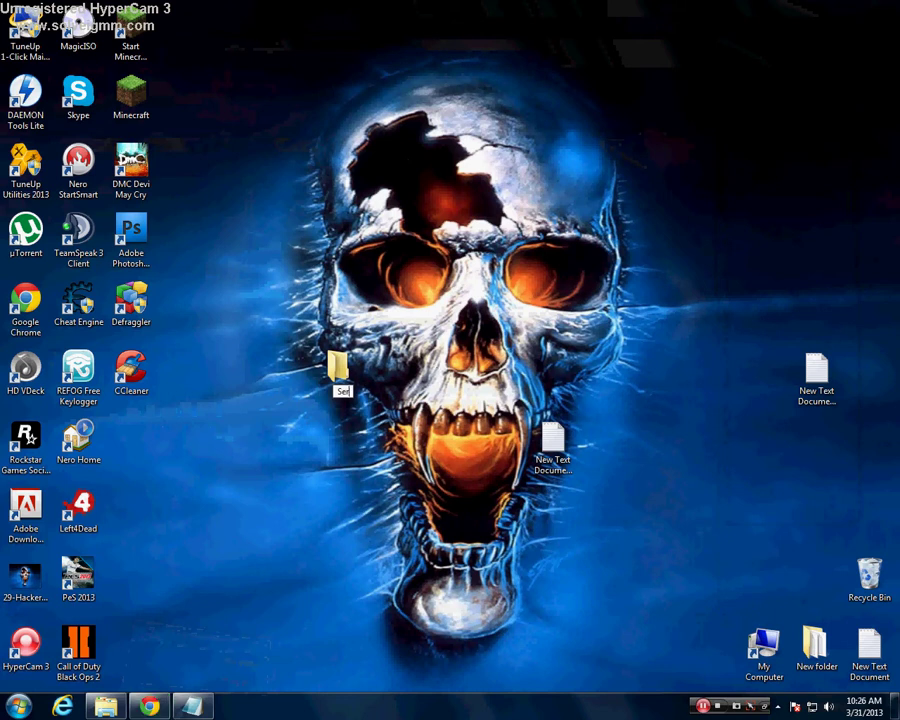
pyautogui.write('ver')
pyautogui.press('Return')
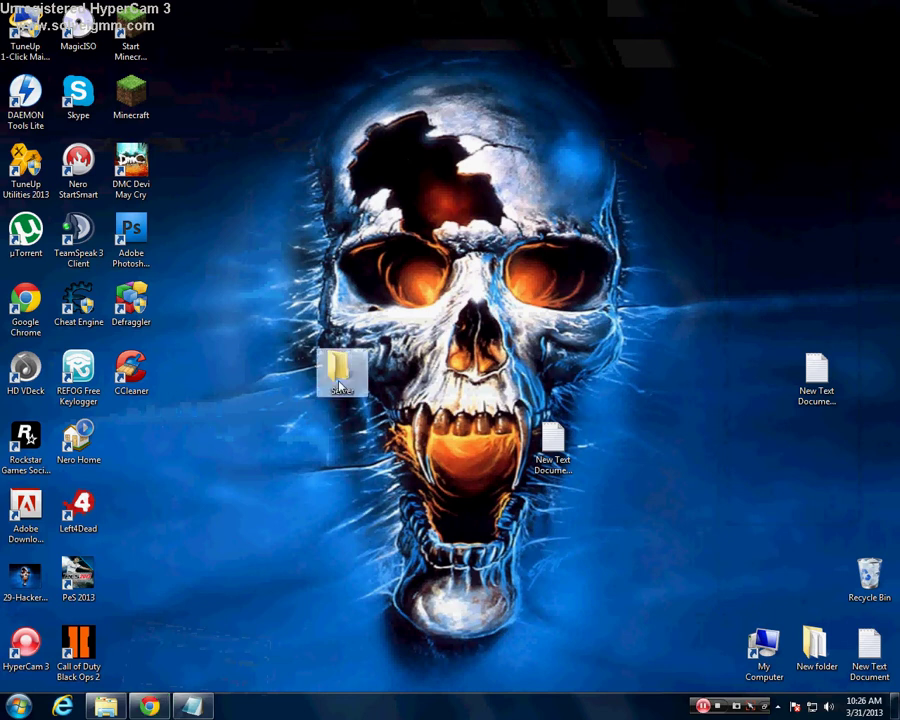
pyautogui.doubleClick(340, 387)
pyautogui.moveTo(526, 211); pyautogui.dragTo(528, 92)
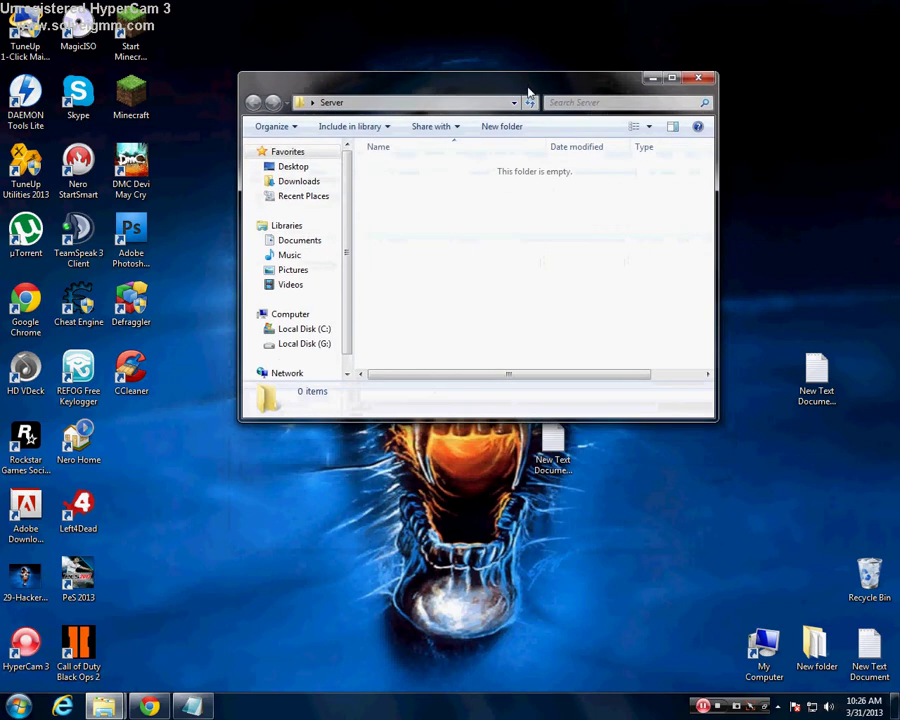
pyautogui.doubleClick(548, 468)
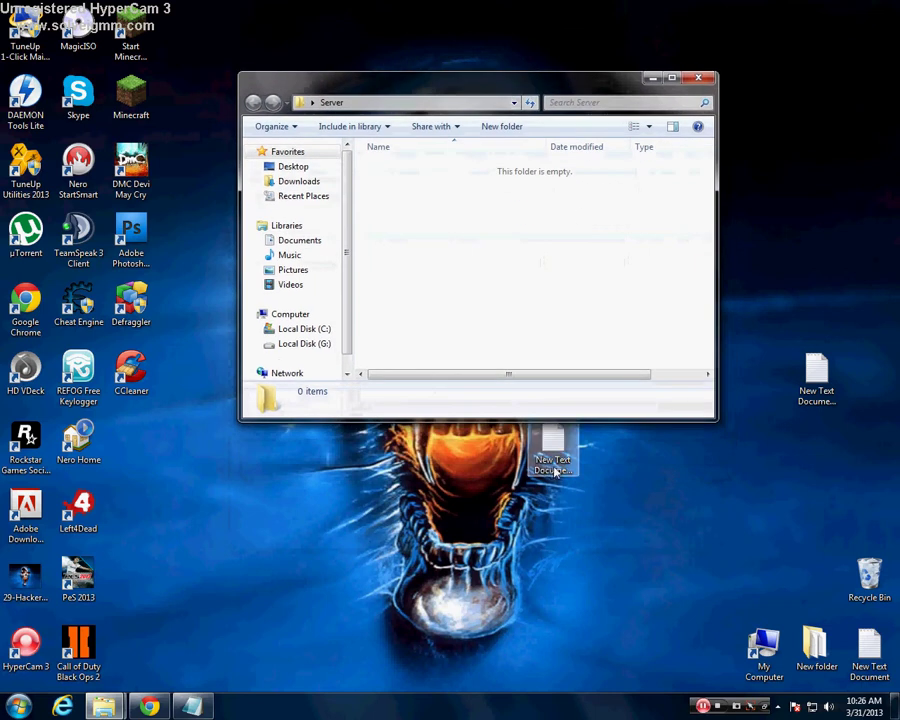
pyautogui.moveTo(482, 92); pyautogui.dragTo(692, 156)
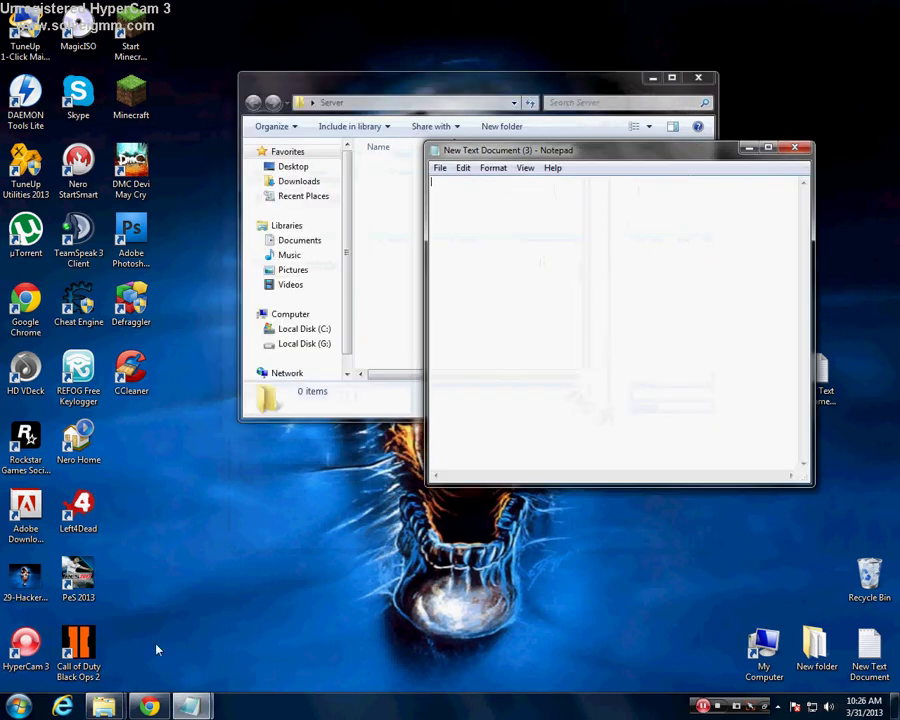
pyautogui.click(148, 707)
pyautogui.doubleClick(491, 158)
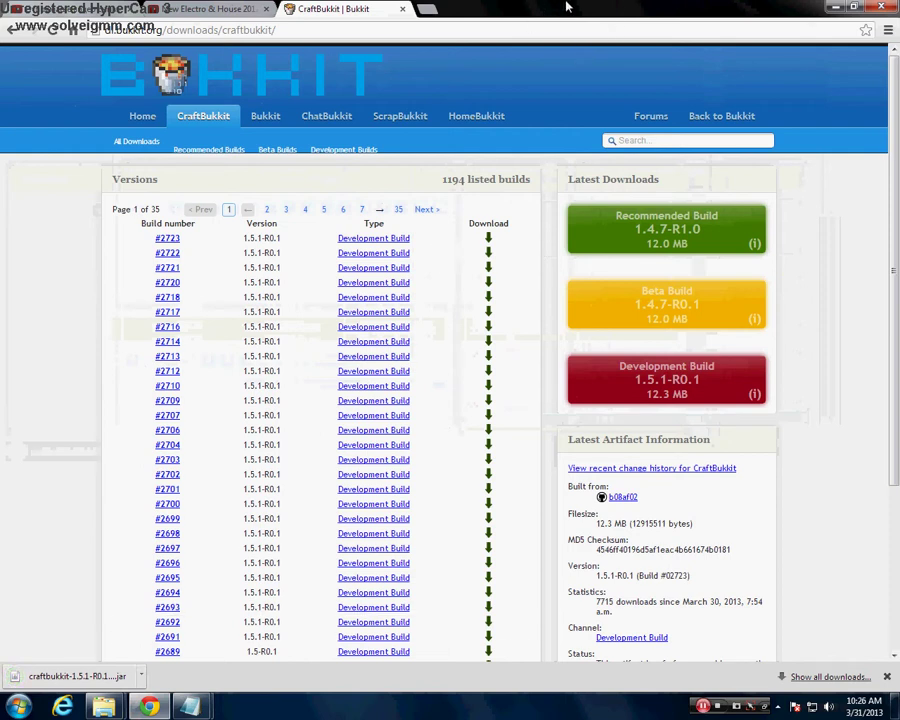
pyautogui.moveTo(404, 5); pyautogui.dragTo(350, 92)
pyautogui.scroll(-1, 747, 367)
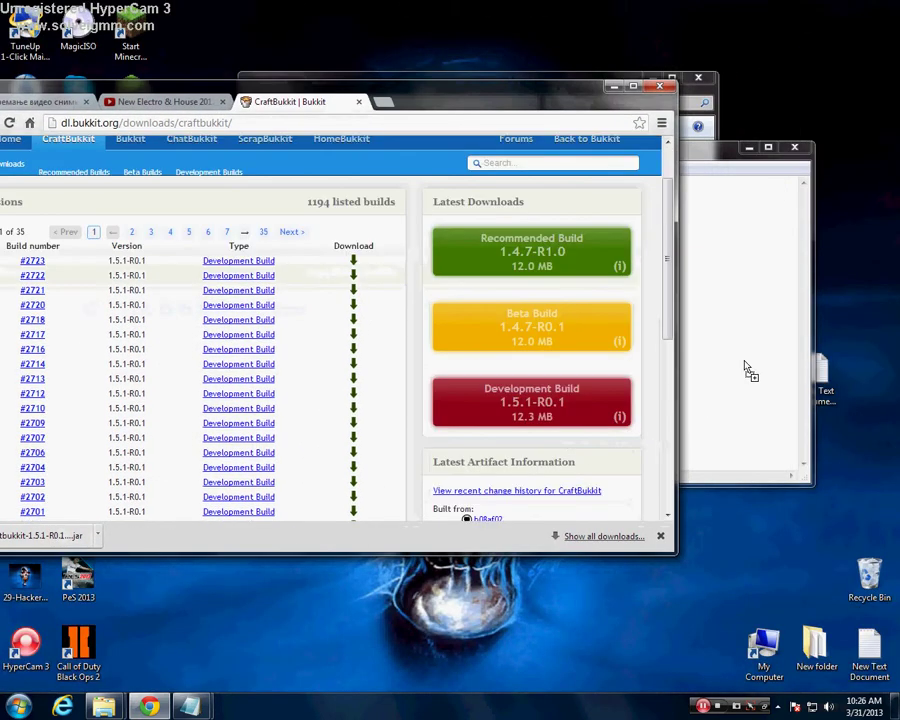
pyautogui.click(612, 86)
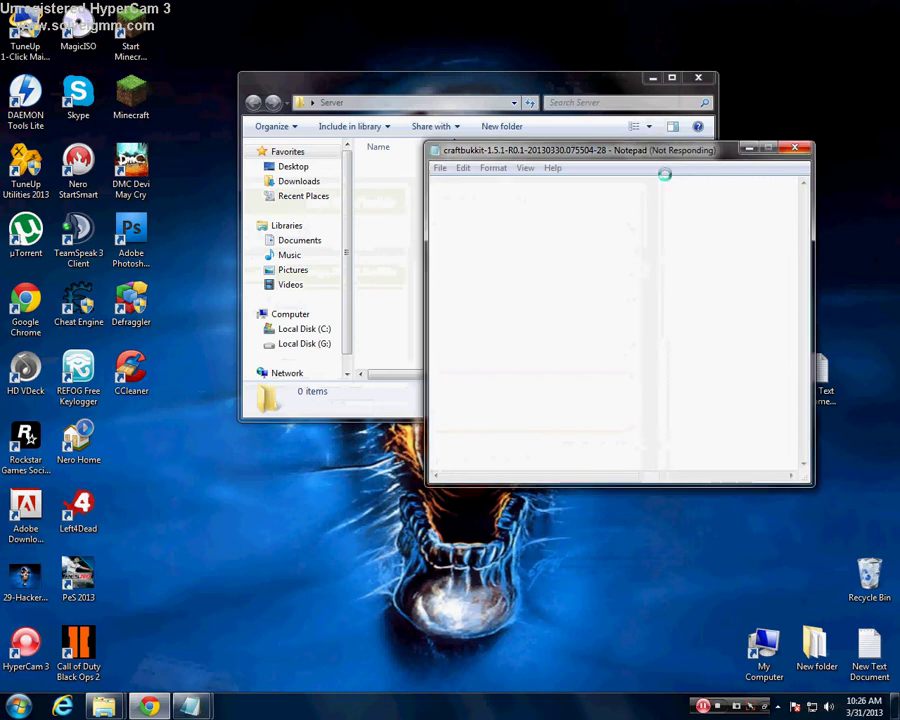
pyautogui.click(797, 150)
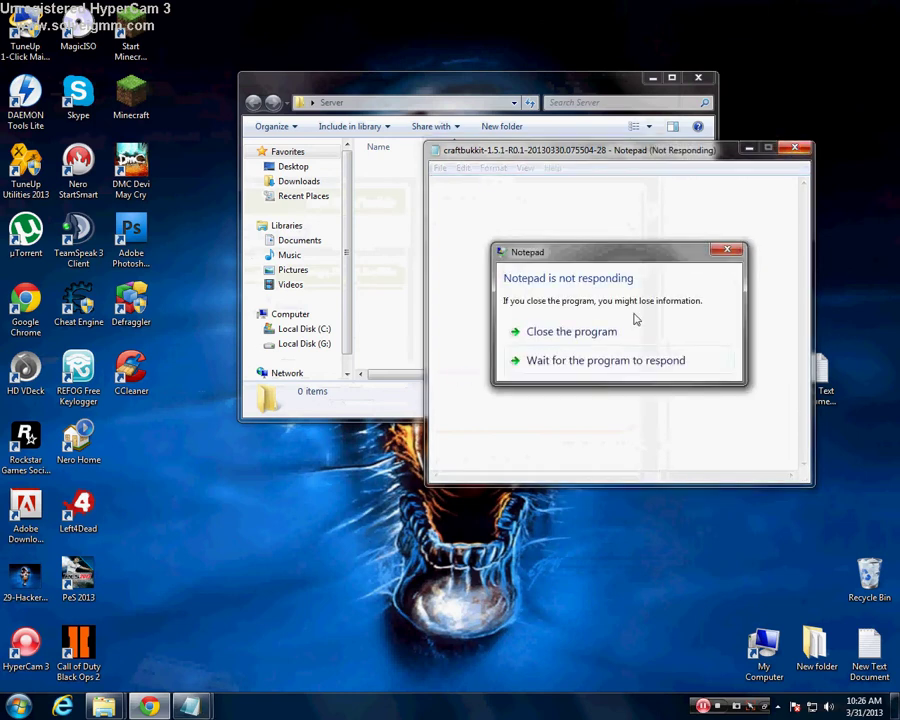
pyautogui.click(607, 333)
pyautogui.click(705, 349)
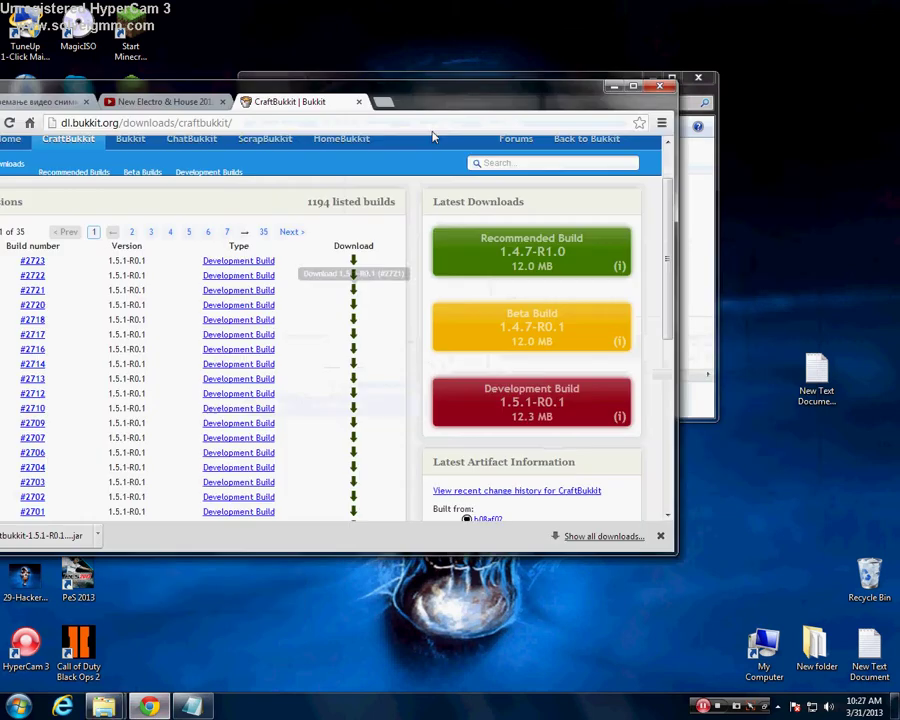
# Step: Arrange the browser and Server folder windows side by side and copy the downloaded craftbukkit-1.5.1-R0.1 jar into the Server folder
pyautogui.click(148, 706)
pyautogui.moveTo(511, 113); pyautogui.dragTo(816, 284)
pyautogui.moveTo(679, 281); pyautogui.dragTo(535, 231)
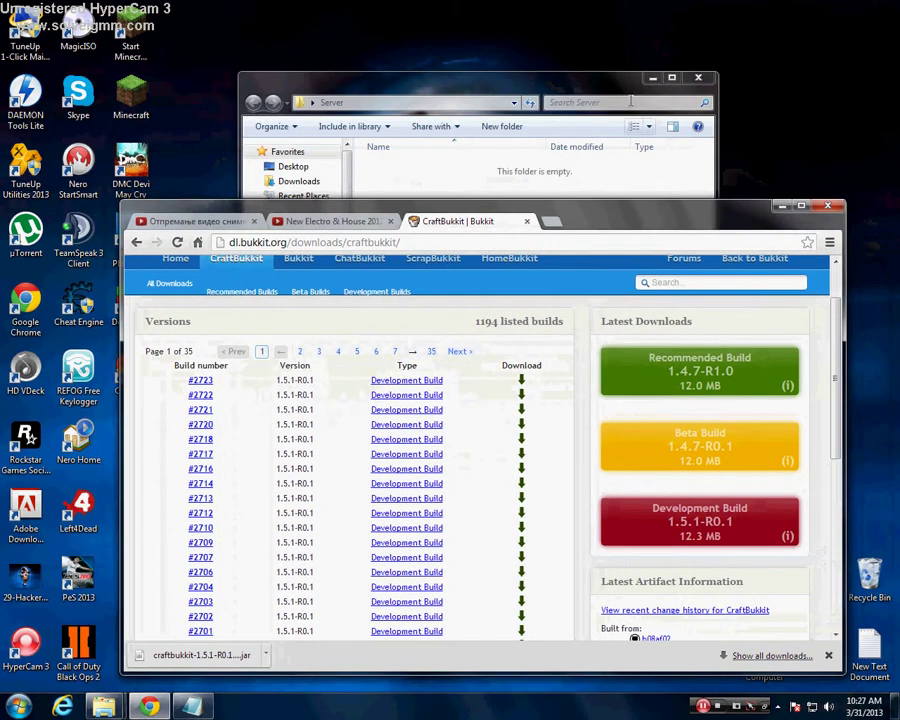
pyautogui.click(630, 101)
pyautogui.moveTo(600, 78); pyautogui.dragTo(684, 48)
pyautogui.moveTo(200, 655); pyautogui.dragTo(625, 179)
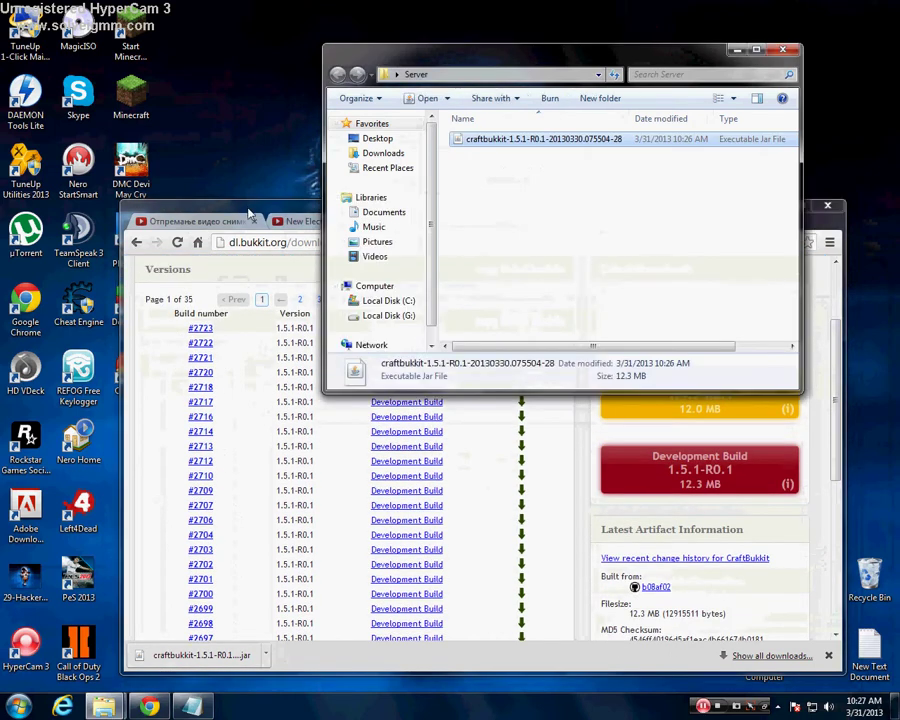
pyautogui.moveTo(250, 215); pyautogui.dragTo(110, 224)
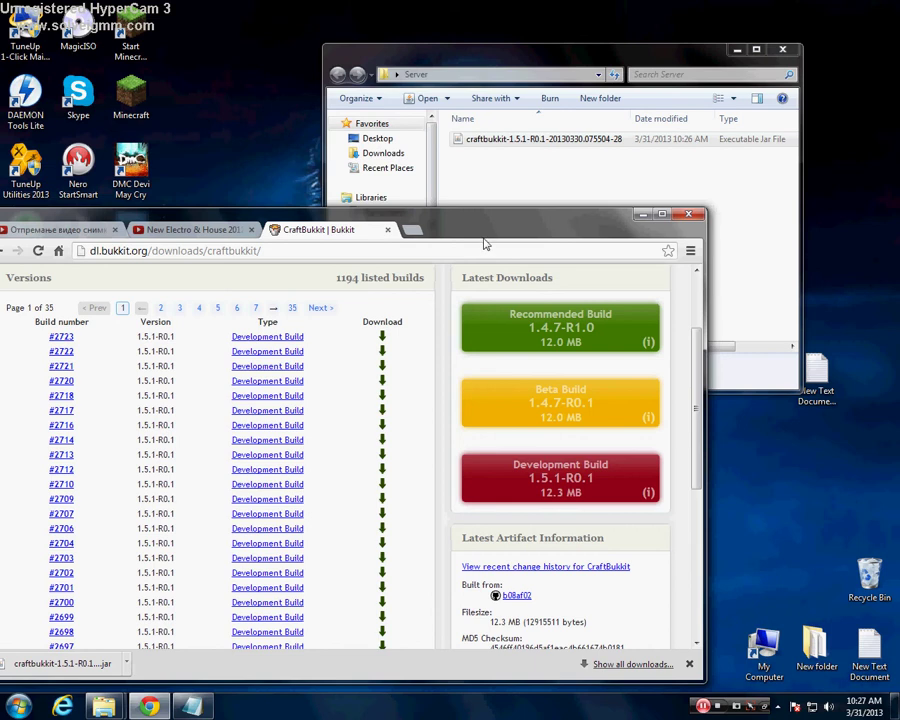
# Step: Maximize the browser, return from Bukkit's download pages to the craftbukkit search results and open the BukkitWiki page "Setting up a server"
pyautogui.moveTo(484, 243); pyautogui.dragTo(632, 7)
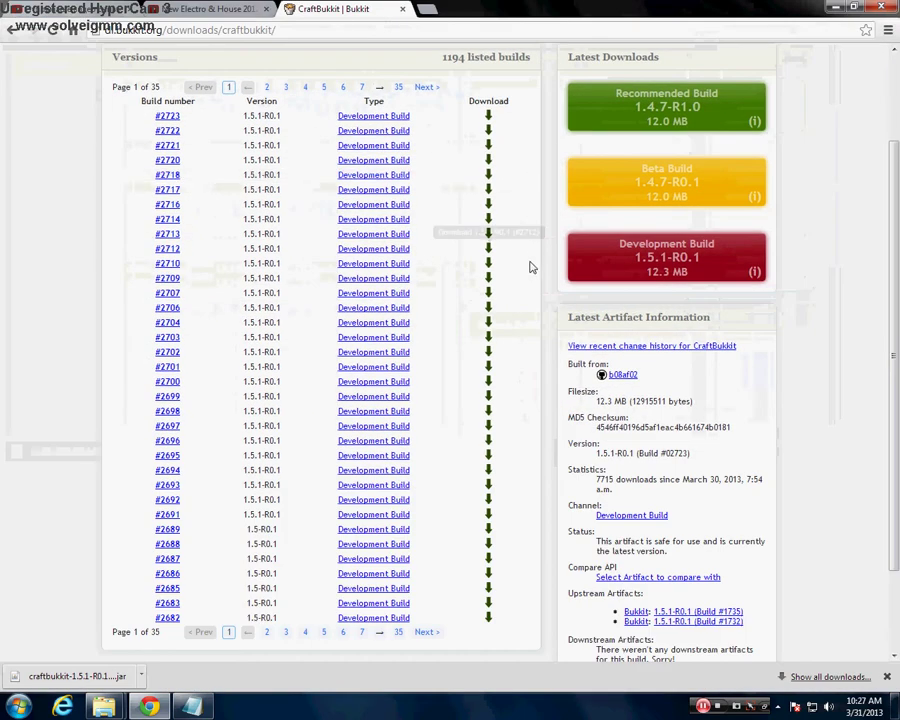
pyautogui.scroll(-2, 548, 300)
pyautogui.scroll(3, 560, 330)
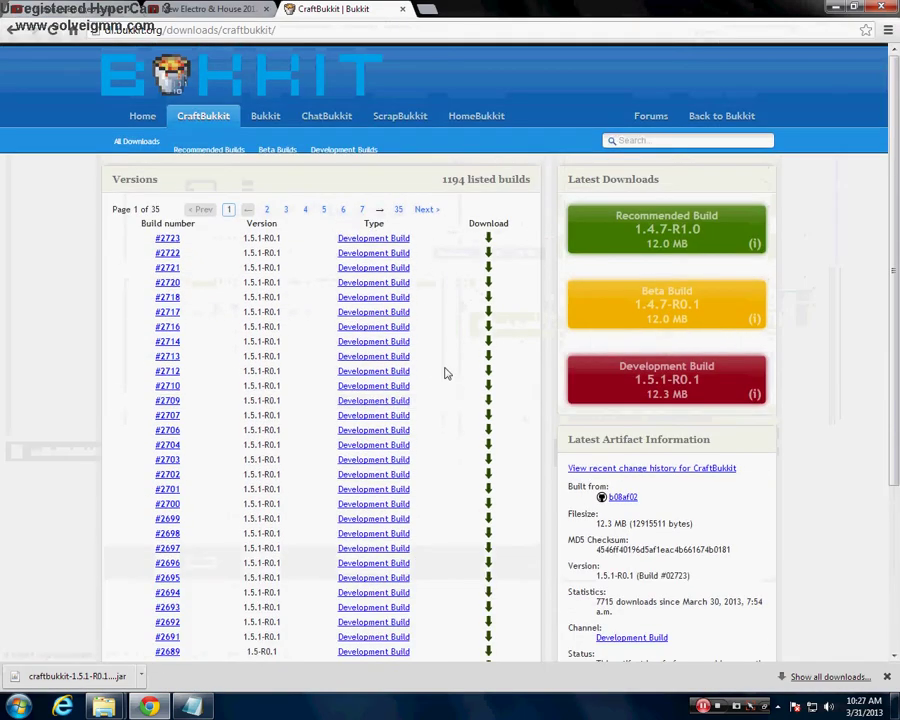
pyautogui.click(397, 128)
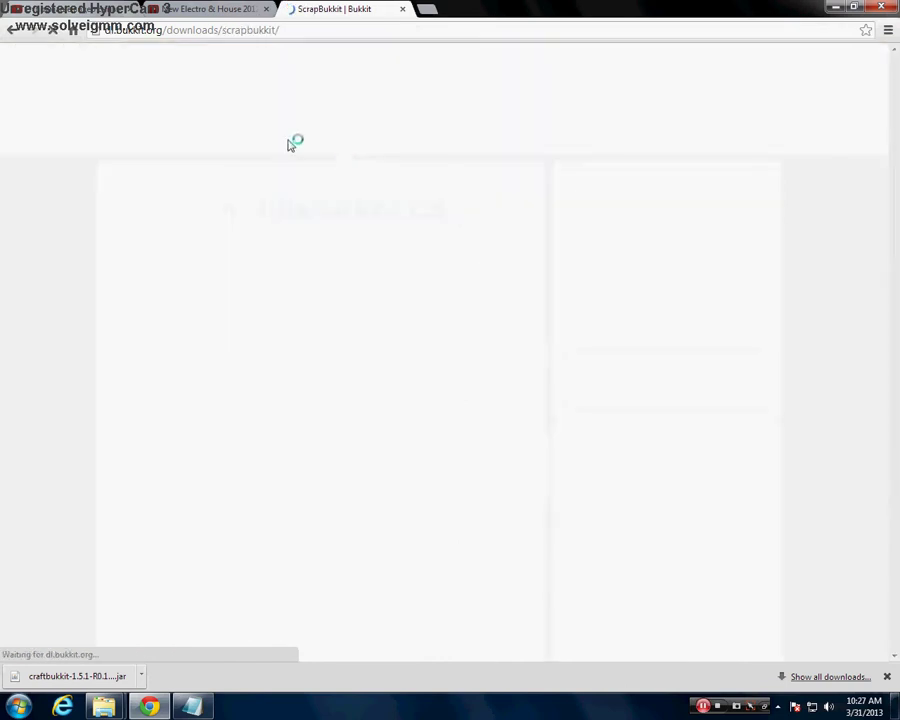
pyautogui.click(12, 36)
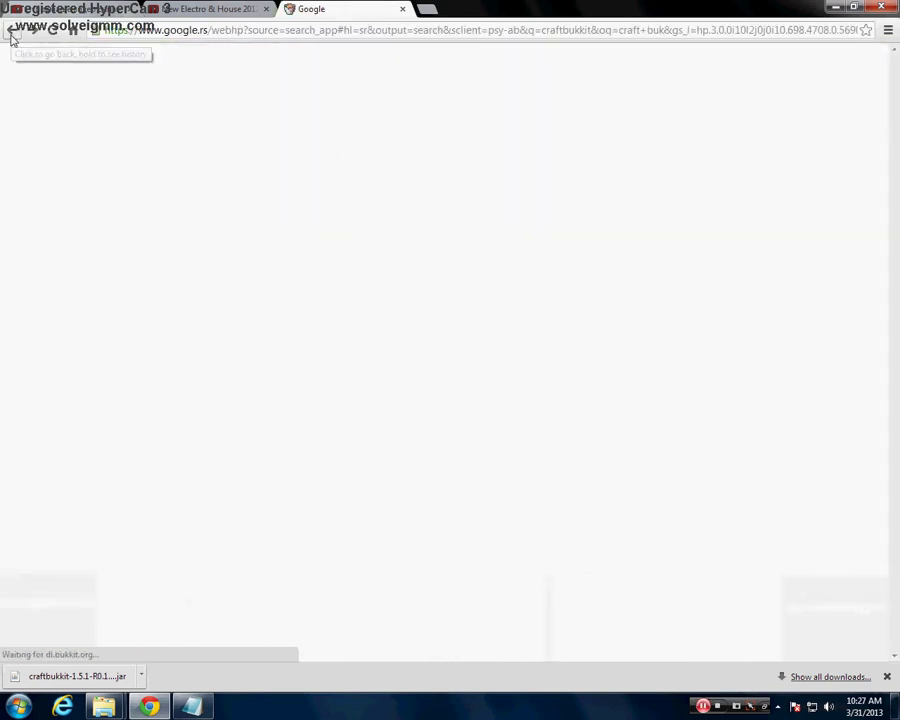
pyautogui.click(125, 222)
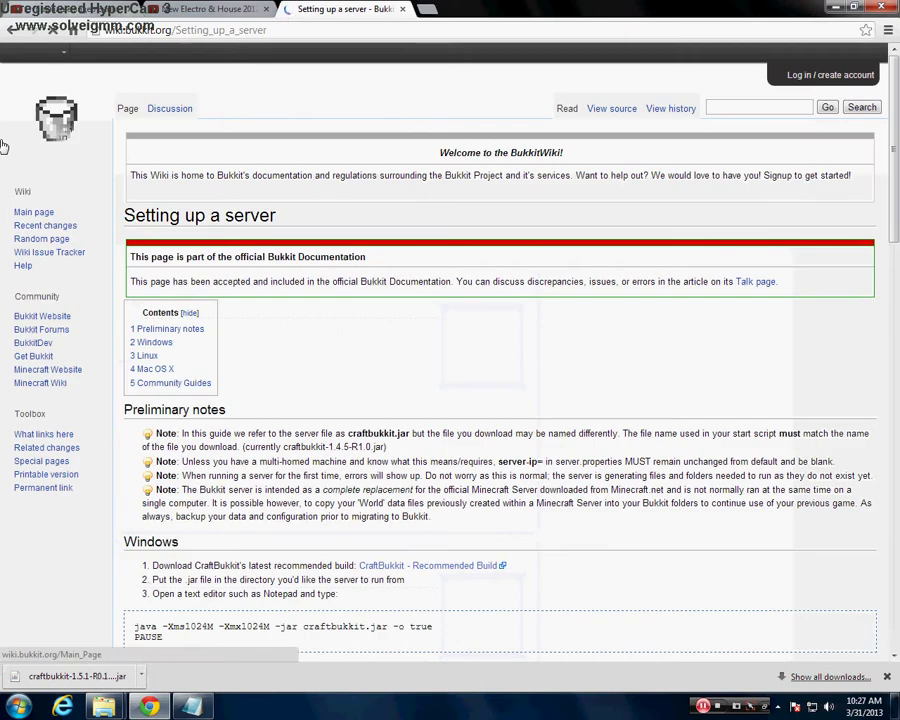
# Step: Look through the Windows and Linux server setup instructions on the BukkitWiki page
pyautogui.scroll(-3, 8, 280)
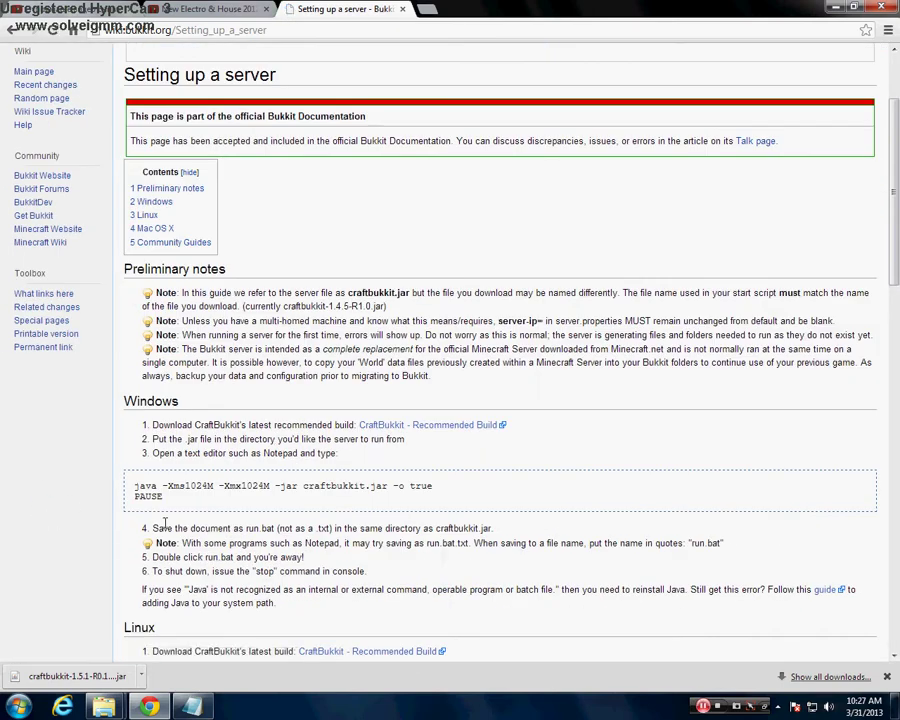
pyautogui.scroll(-4, 100, 500)
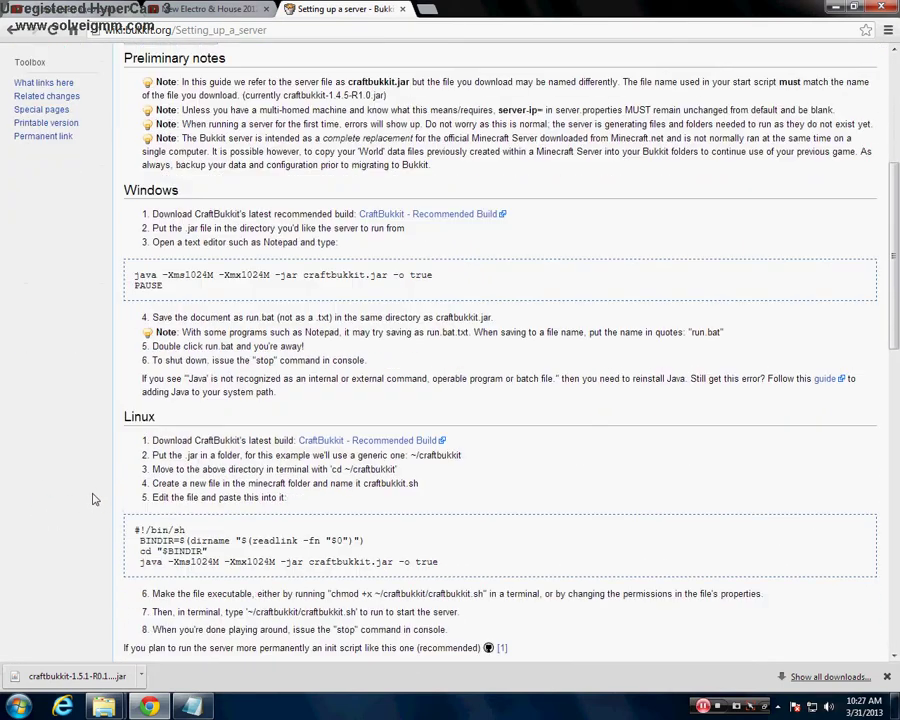
pyautogui.scroll(7, 97, 499)
pyautogui.click(215, 9)
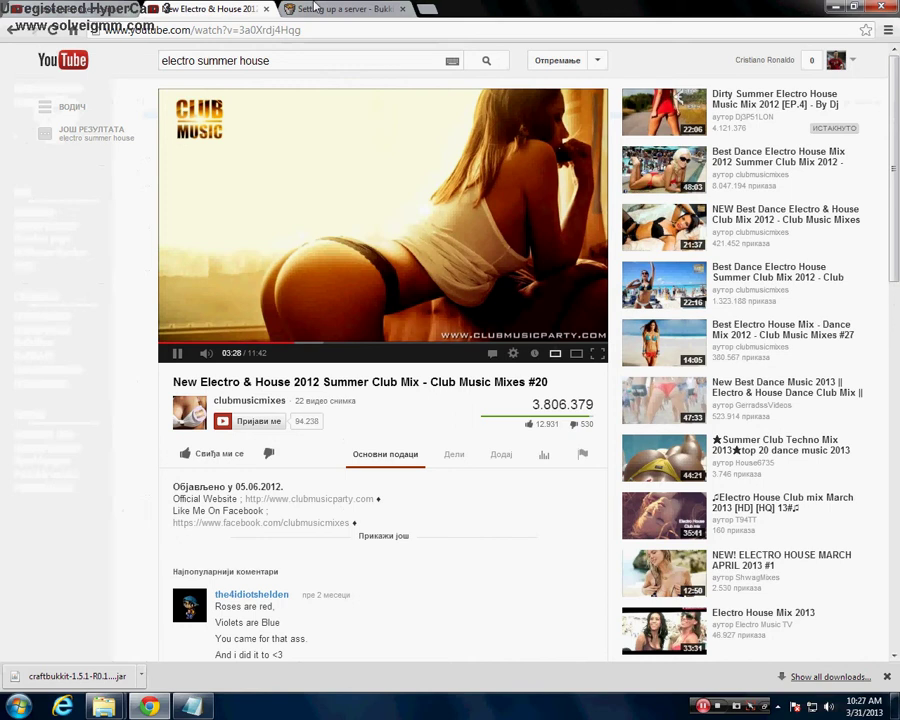
pyautogui.click(398, 8)
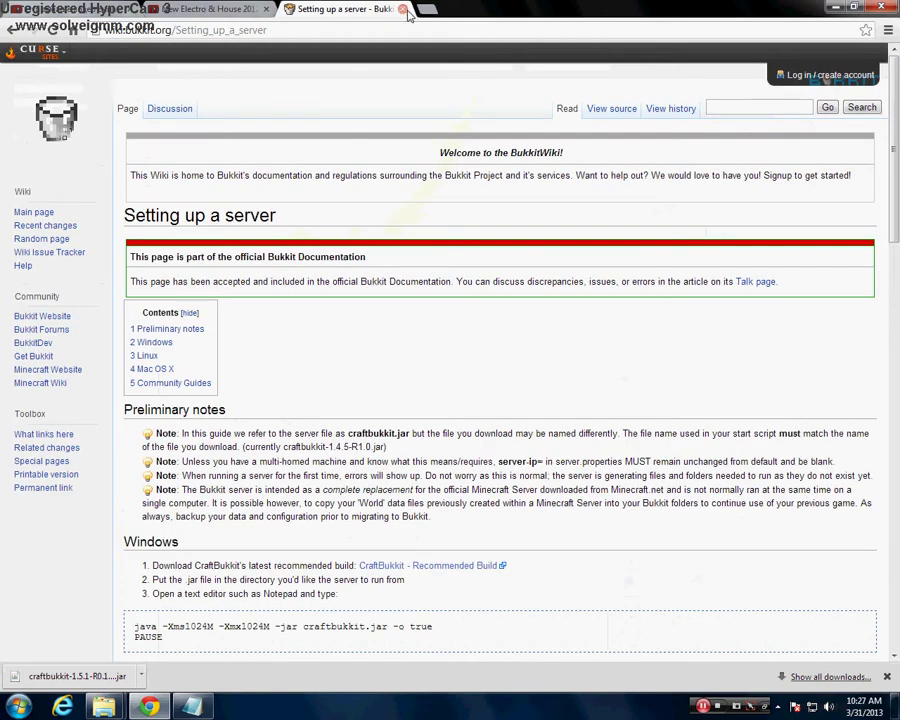
# Step: Open YouTube in a new browser tab and search for "kako napraviti minecraft server"
pyautogui.click(427, 9)
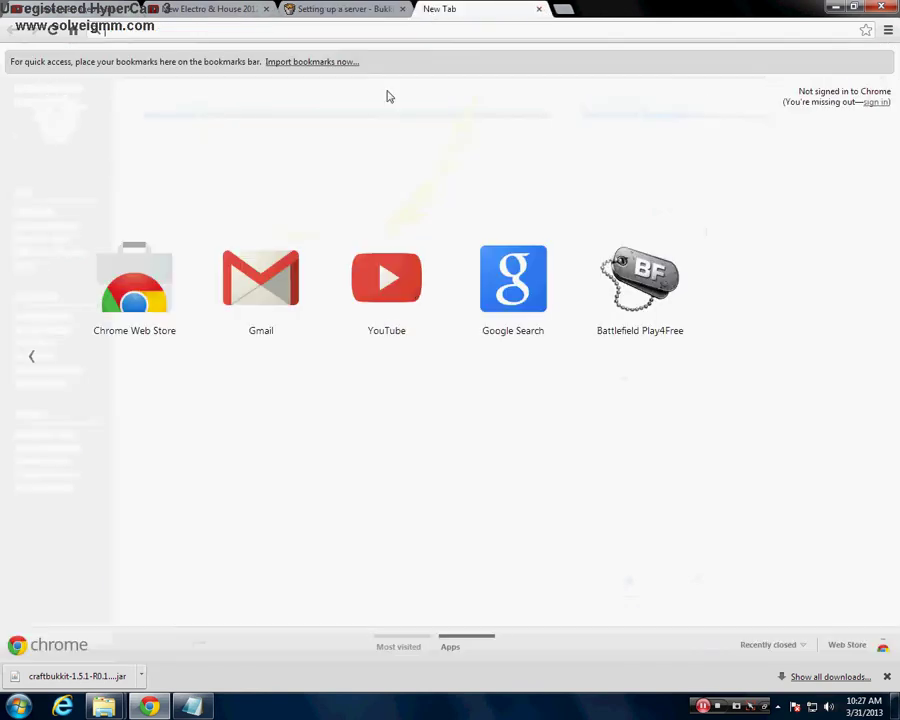
pyautogui.click(396, 302)
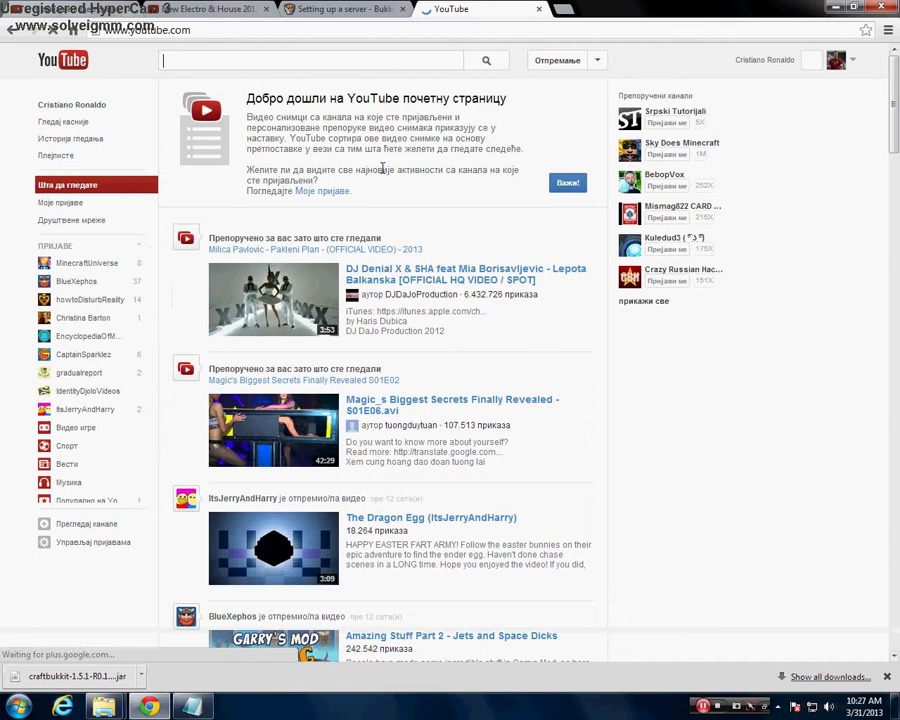
pyautogui.write('kako ')
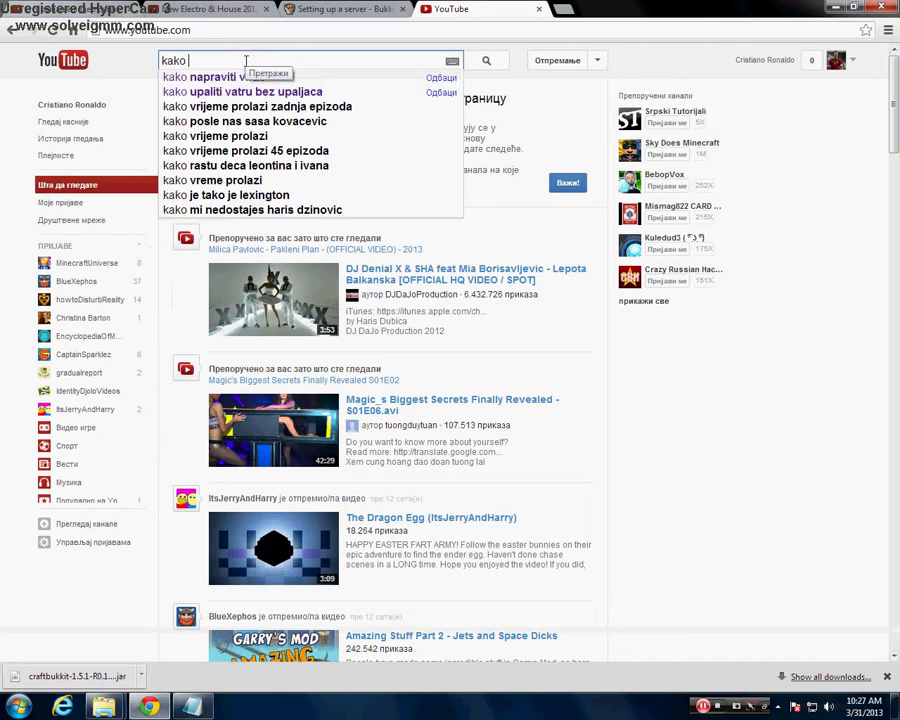
pyautogui.write('napraviti ')
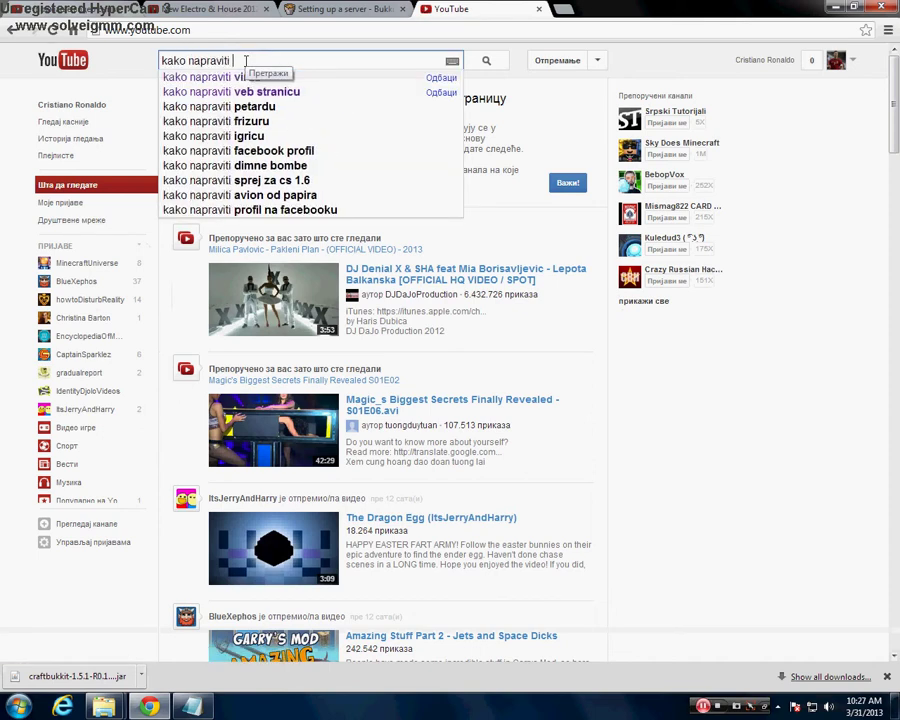
pyautogui.write('minecraft ')
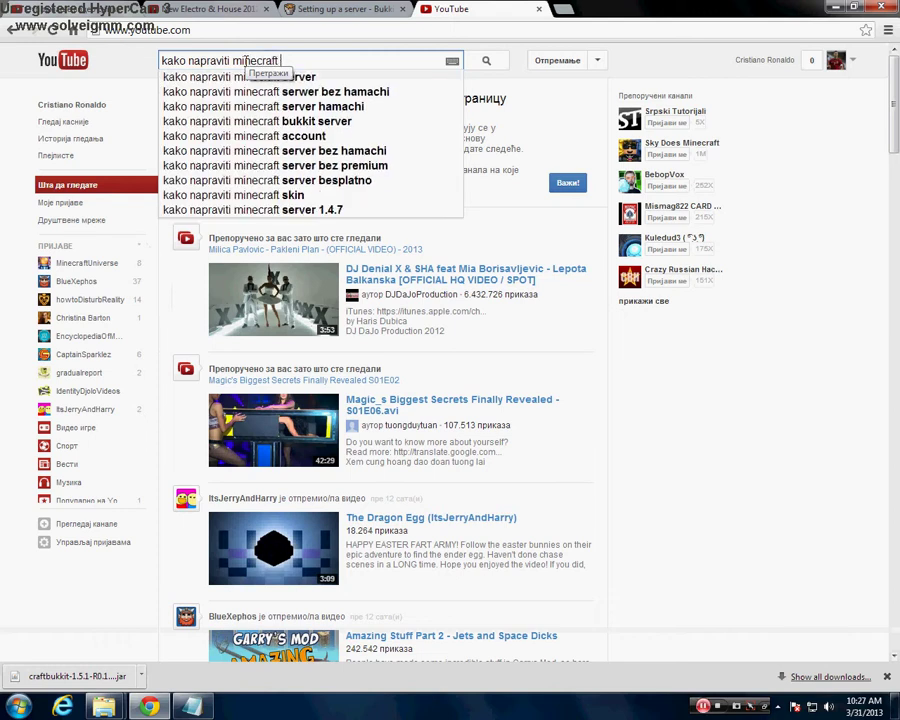
pyautogui.write('server')
pyautogui.press('Return')
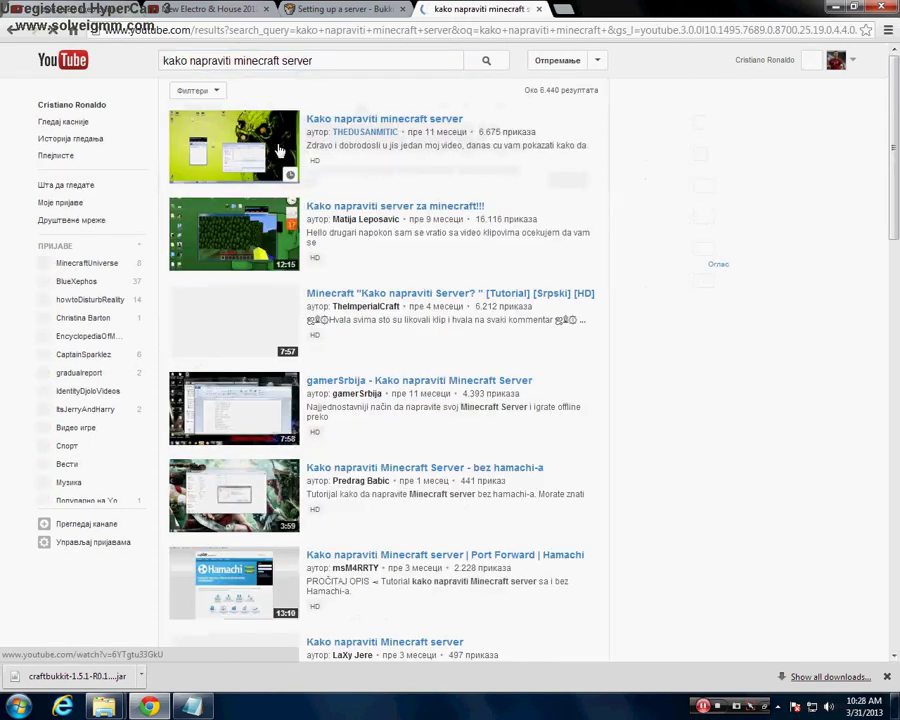
# Step: Open the video "Kako Napraviti Minecraft [Bukkit Server 1.4.6]" from the results and examine its full description
pyautogui.scroll(-1, 203, 350)
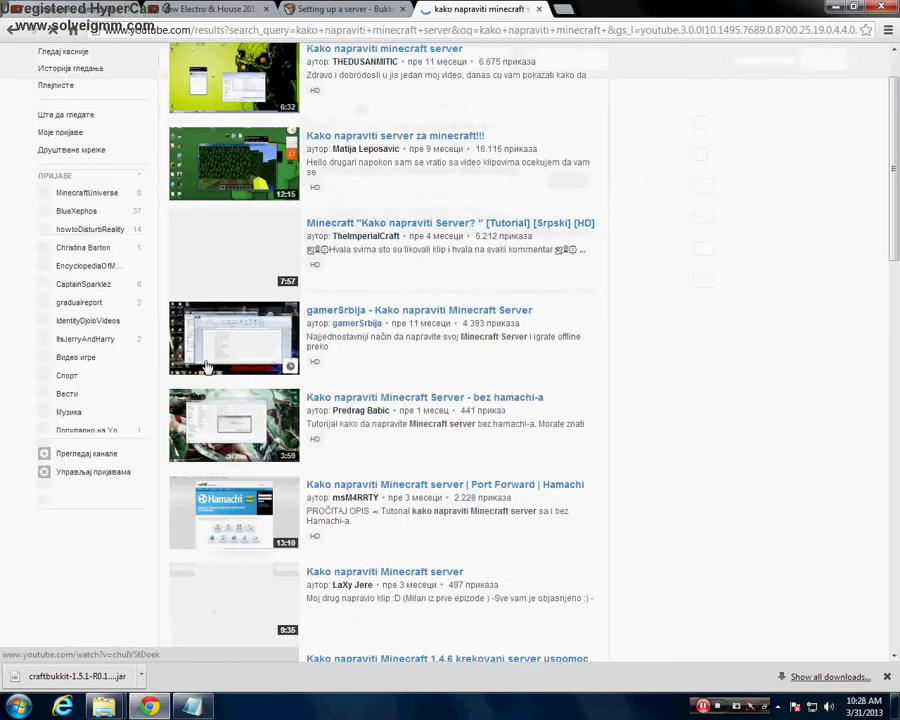
pyautogui.scroll(-3, 207, 367)
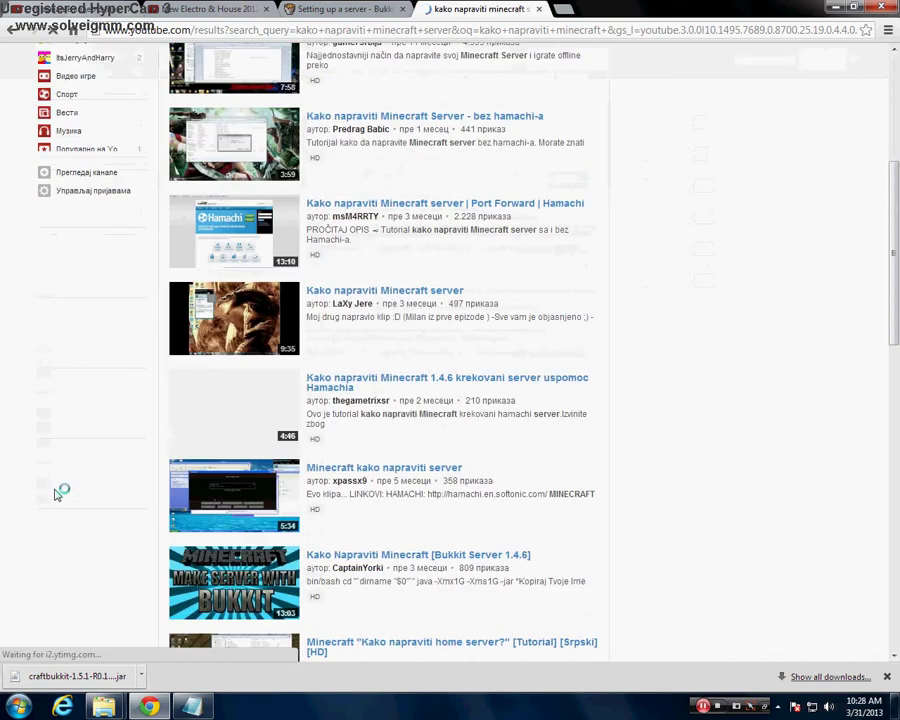
pyautogui.scroll(-2, 58, 492)
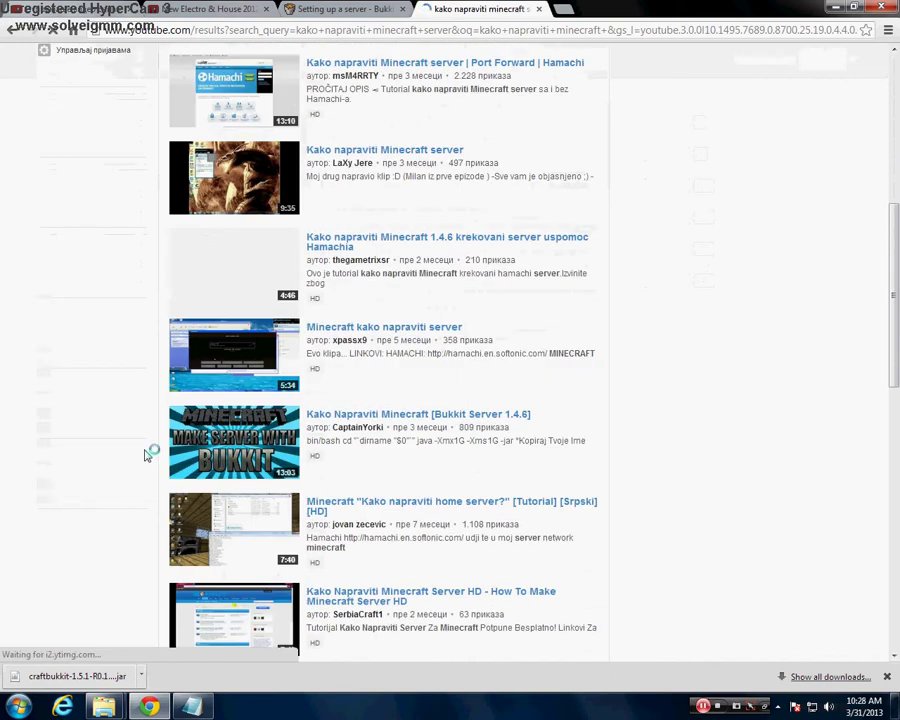
pyautogui.click(240, 440)
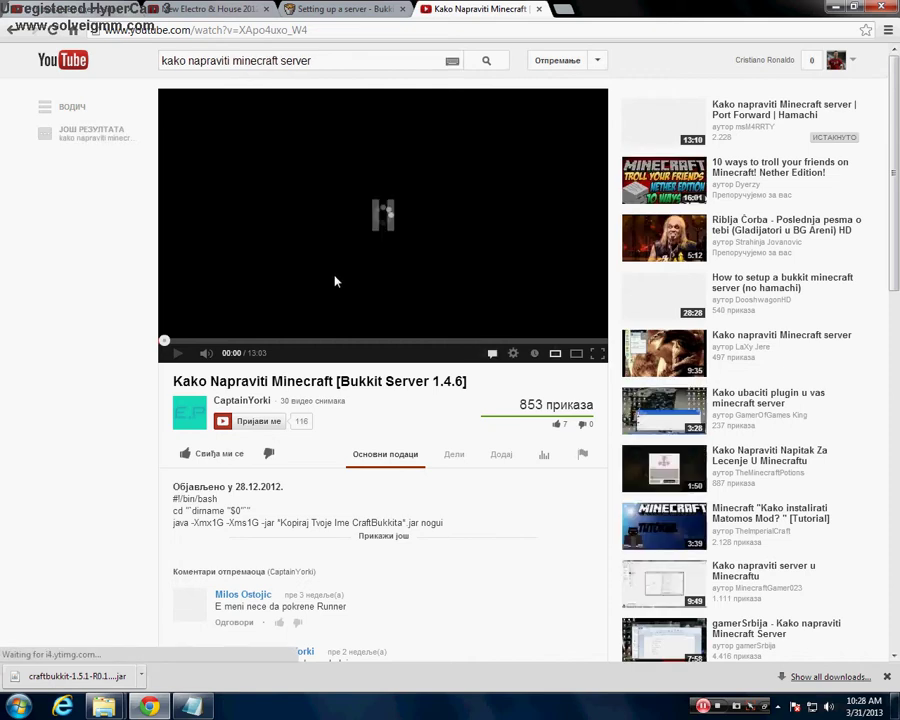
pyautogui.click(403, 537)
pyautogui.scroll(-1, 388, 536)
pyautogui.scroll(1, 348, 412)
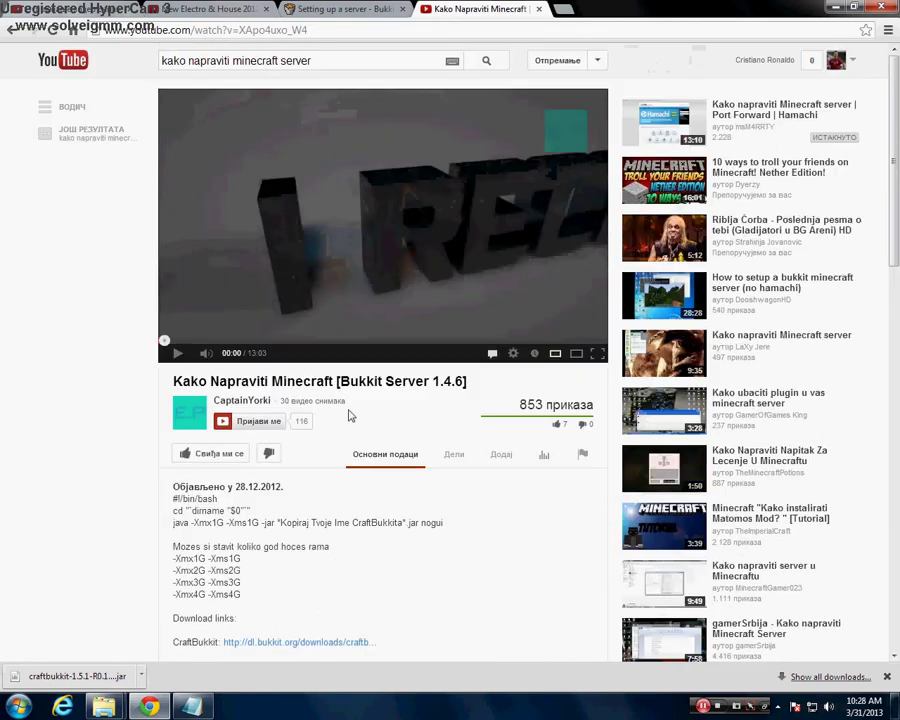
# Step: Return to the results, open the 9:35 video "Kako napraviti Minecraft server", expand its description and pause playback
pyautogui.click(18, 29)
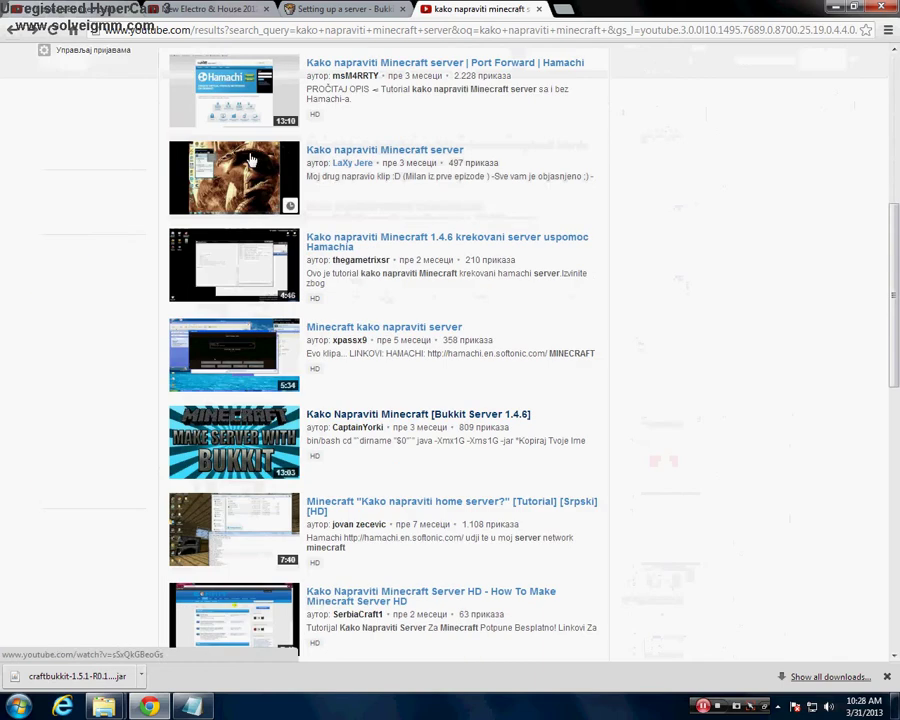
pyautogui.click(249, 177)
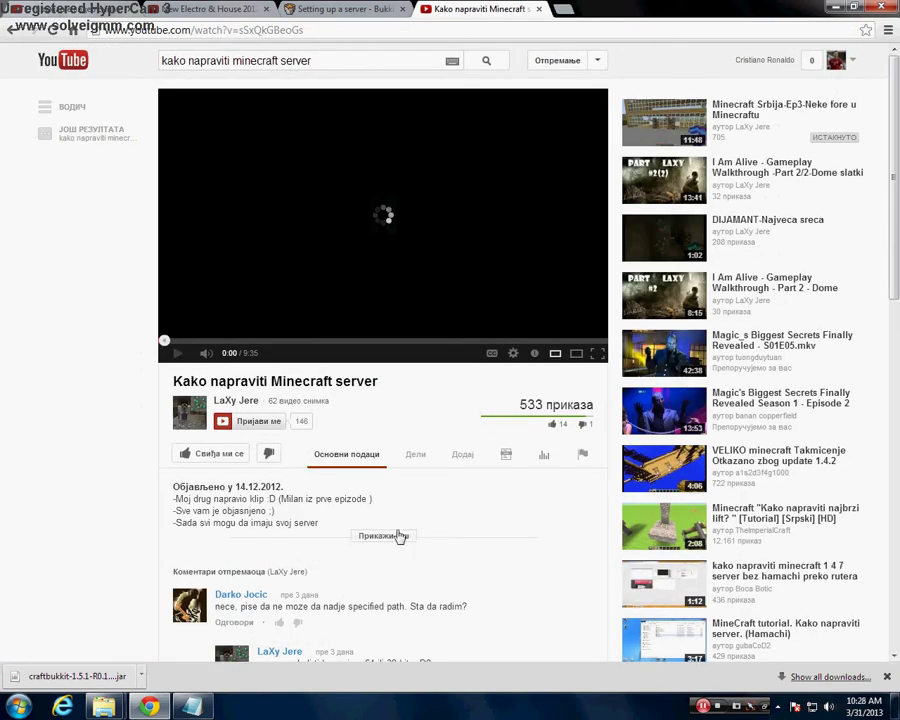
pyautogui.click(398, 536)
pyautogui.scroll(-1, 396, 537)
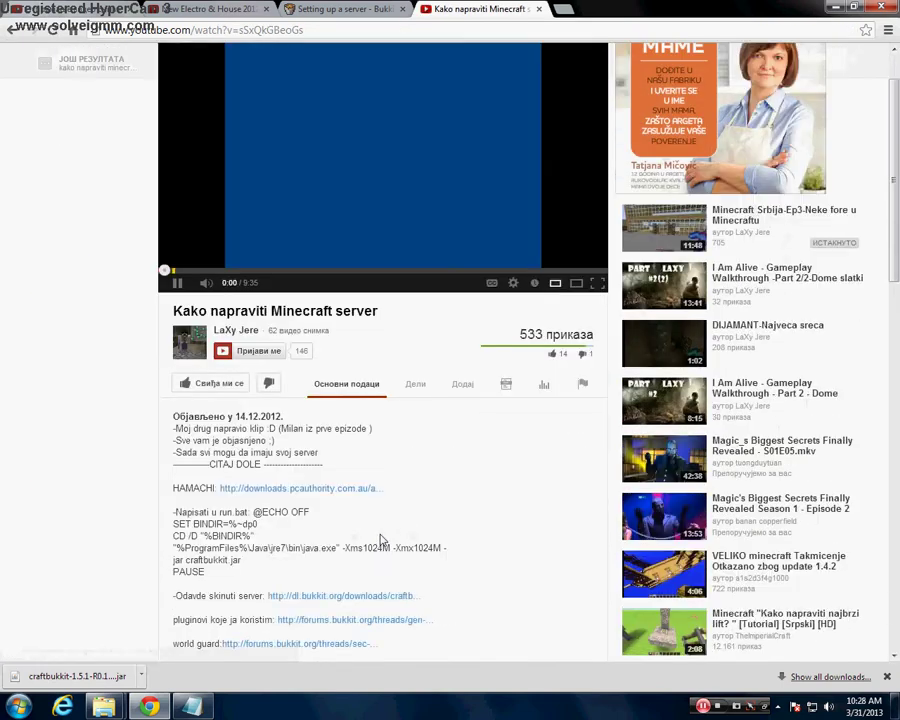
pyautogui.click(378, 181)
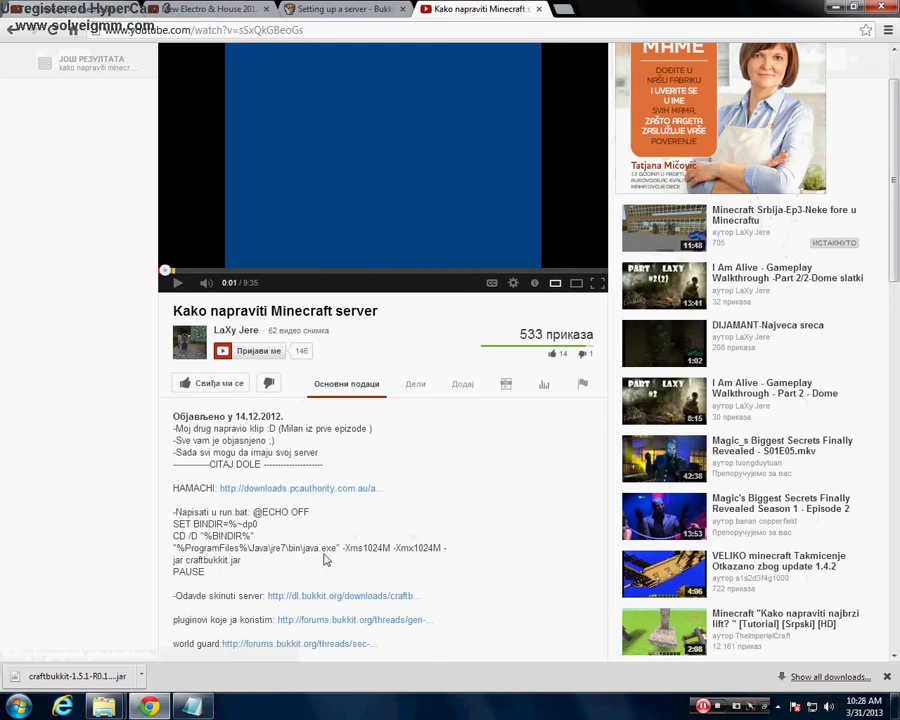
# Step: Copy the run.bat script from the video description, from "-Napisati u run.bat" through PAUSE, and minimize the browser
pyautogui.moveTo(250, 575); pyautogui.dragTo(172, 510)
pyautogui.rightClick(240, 527)
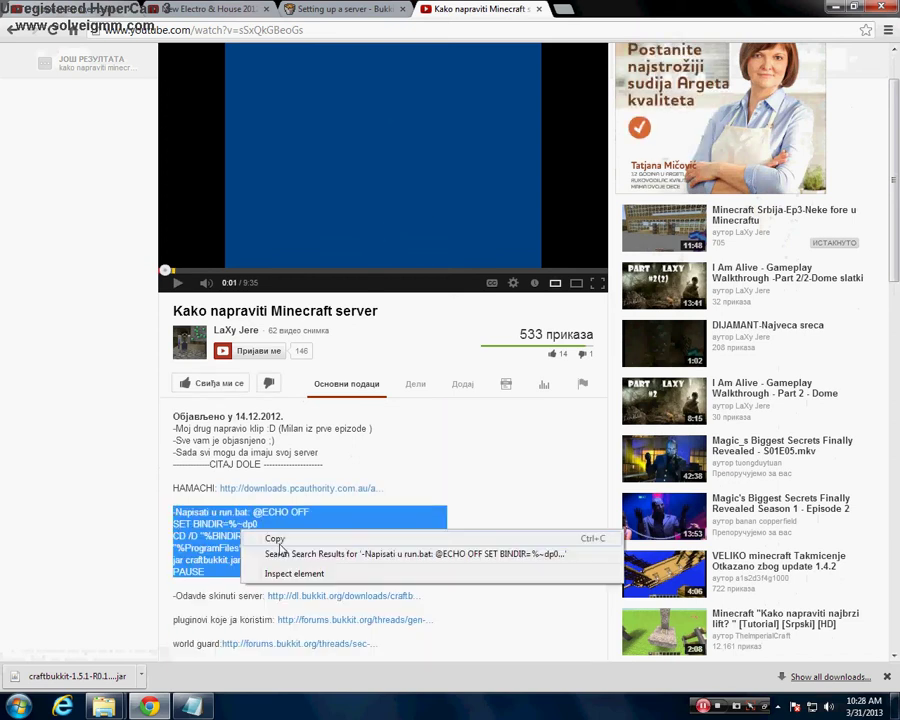
pyautogui.click(268, 536)
pyautogui.click(834, 6)
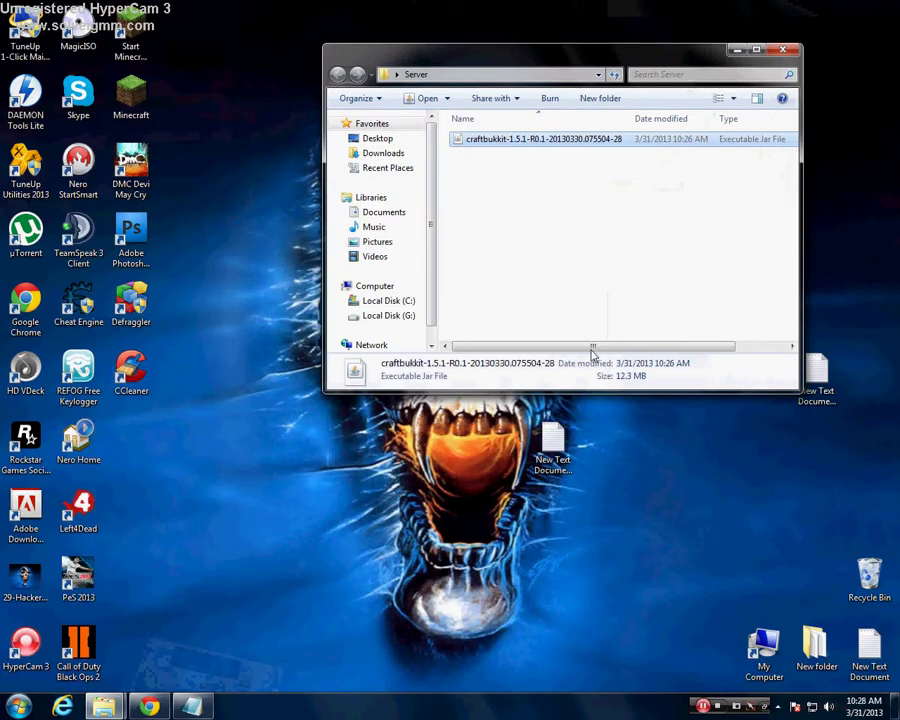
pyautogui.click(555, 452)
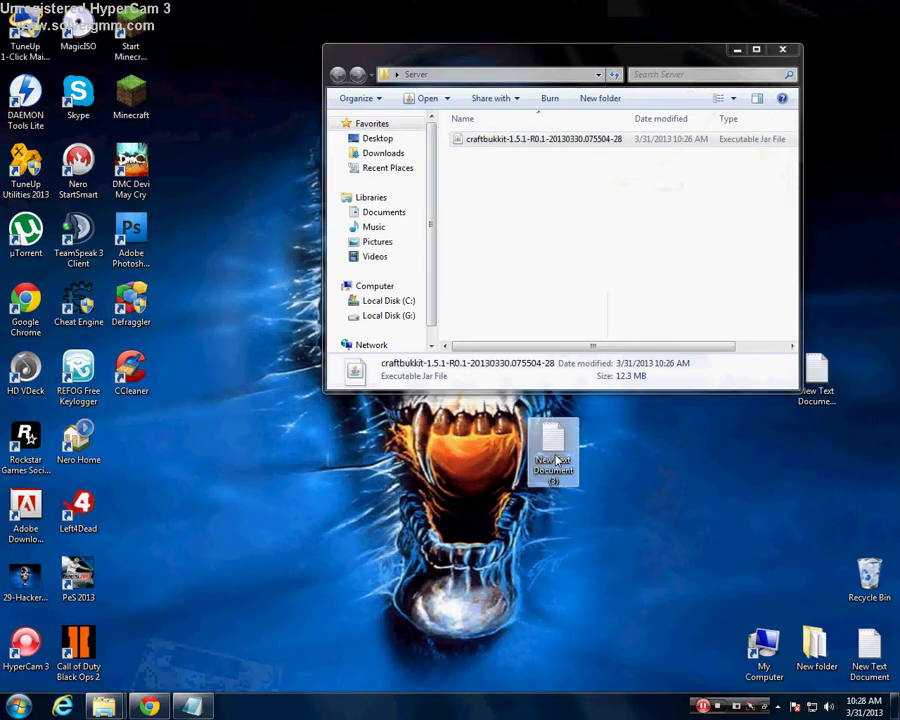
pyautogui.doubleClick(555, 458)
pyautogui.rightClick(396, 203)
pyautogui.click(420, 262)
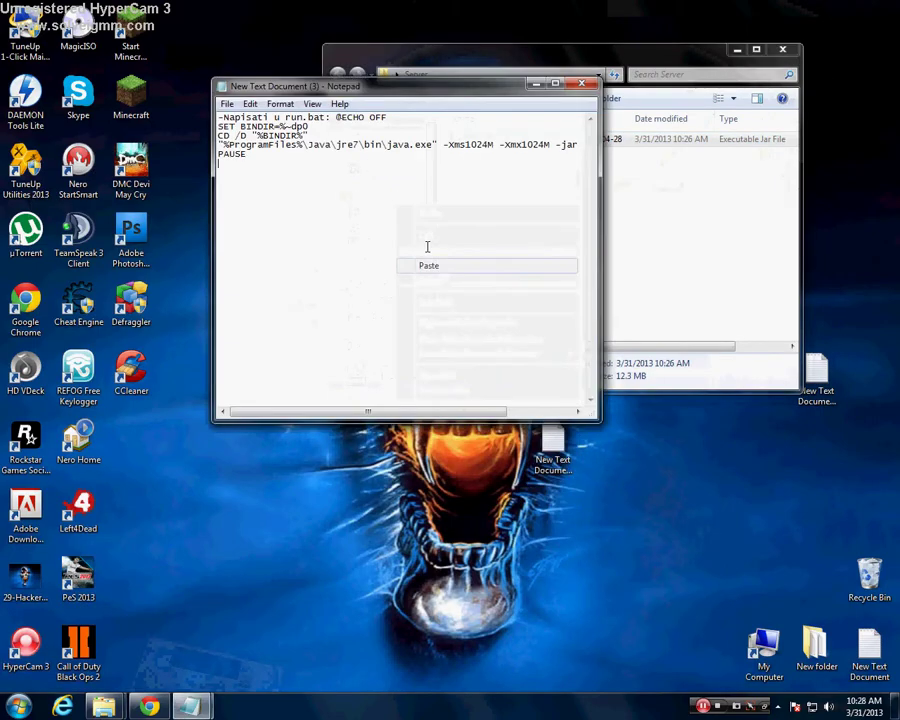
pyautogui.moveTo(333, 117); pyautogui.dragTo(171, 120)
pyautogui.press('BackSpace')
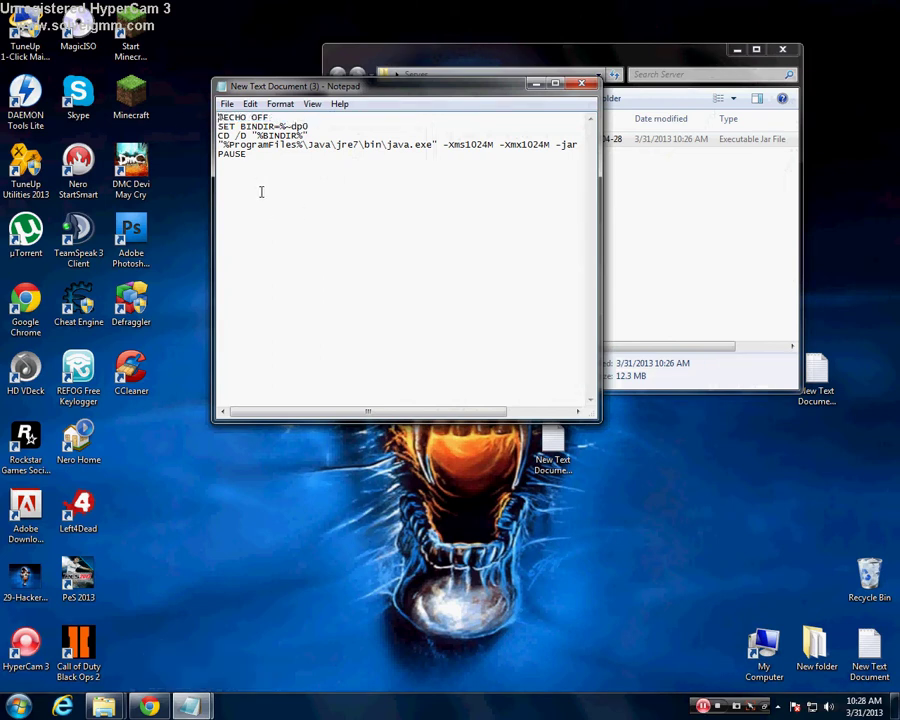
# Step: Save the script as RUN.bat in the desktop's Server folder and close its Notepad window
pyautogui.moveTo(414, 86); pyautogui.dragTo(584, 246)
pyautogui.click(397, 263)
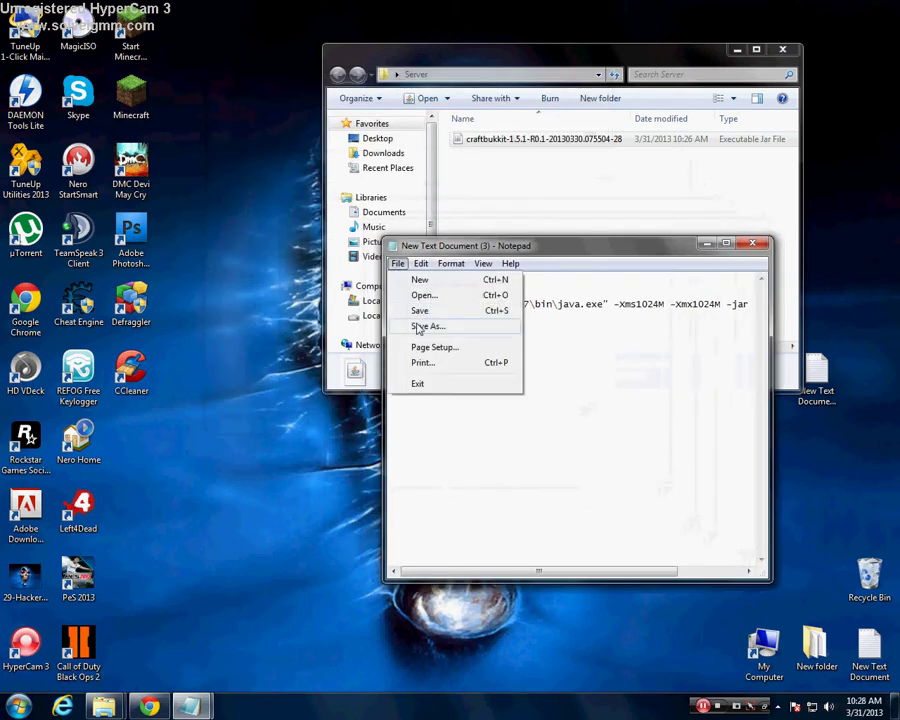
pyautogui.click(425, 326)
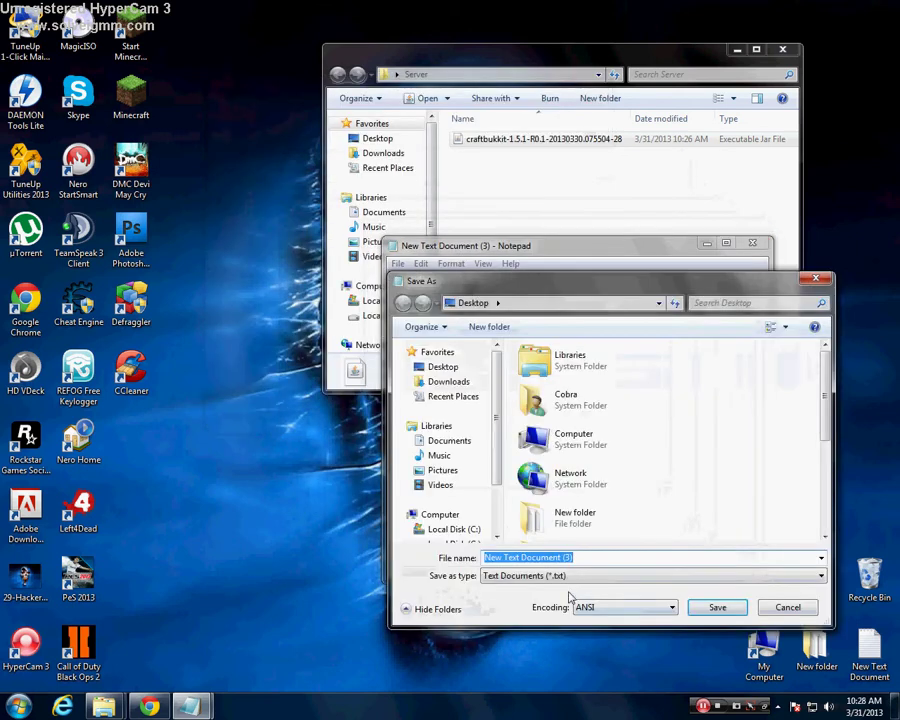
pyautogui.press('BackSpace')
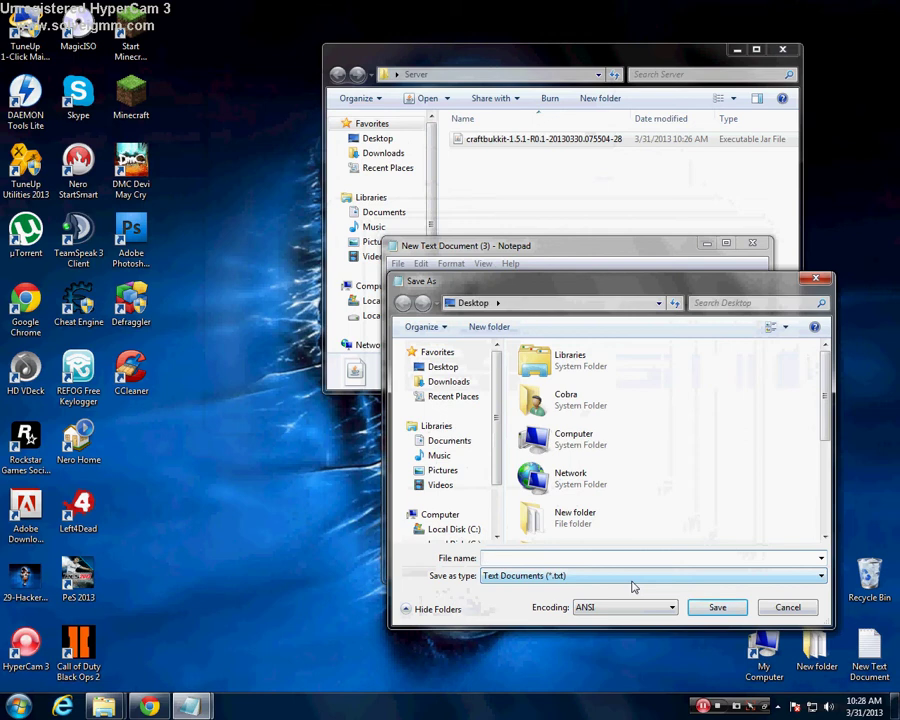
pyautogui.write('RUN.bat')
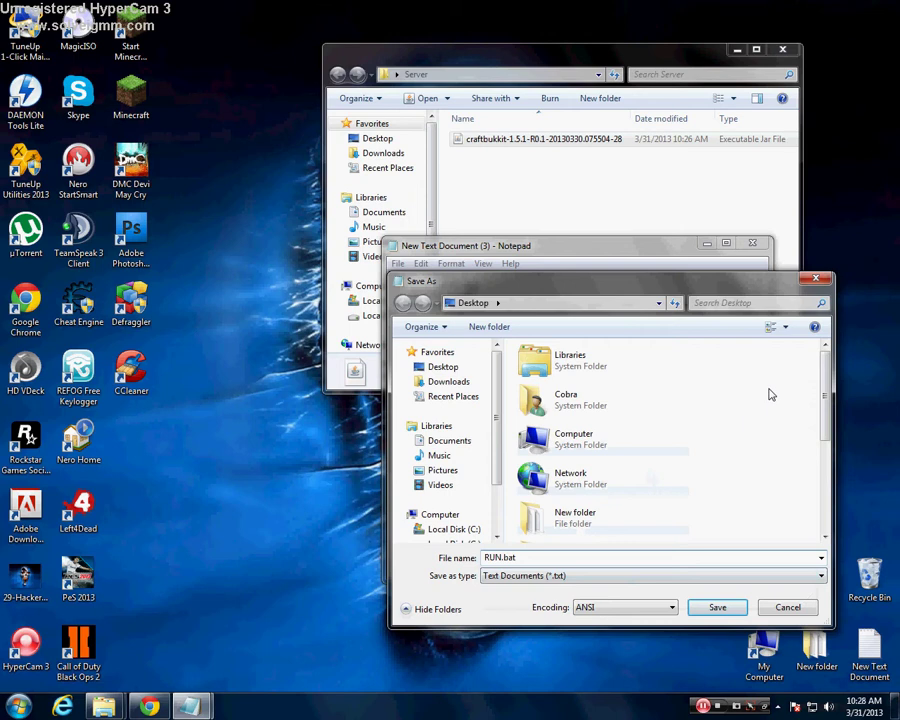
pyautogui.scroll(-2, 740, 420)
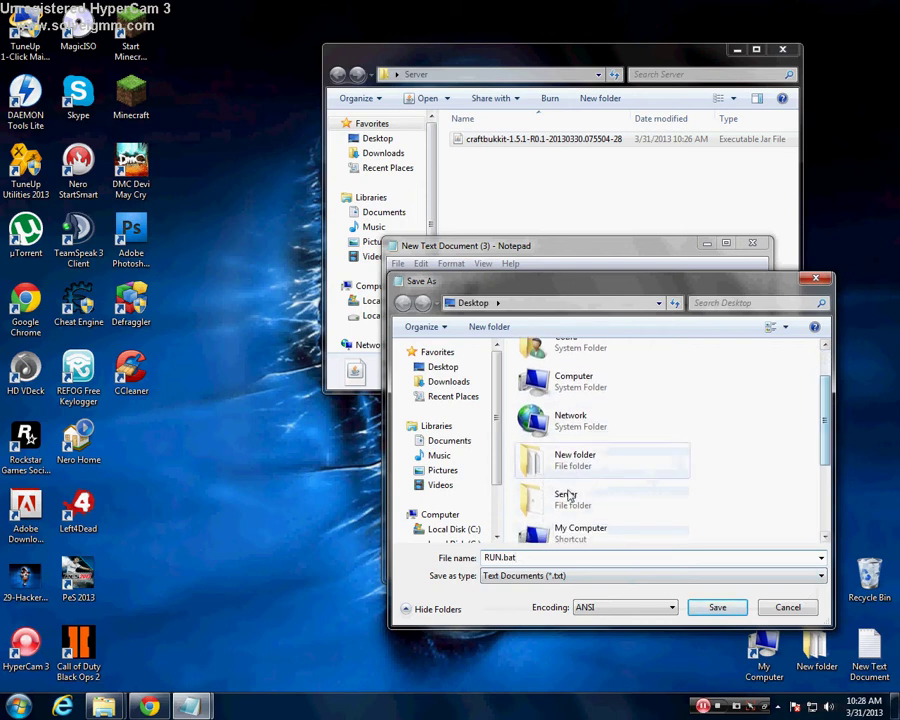
pyautogui.click(566, 497)
pyautogui.click(722, 607)
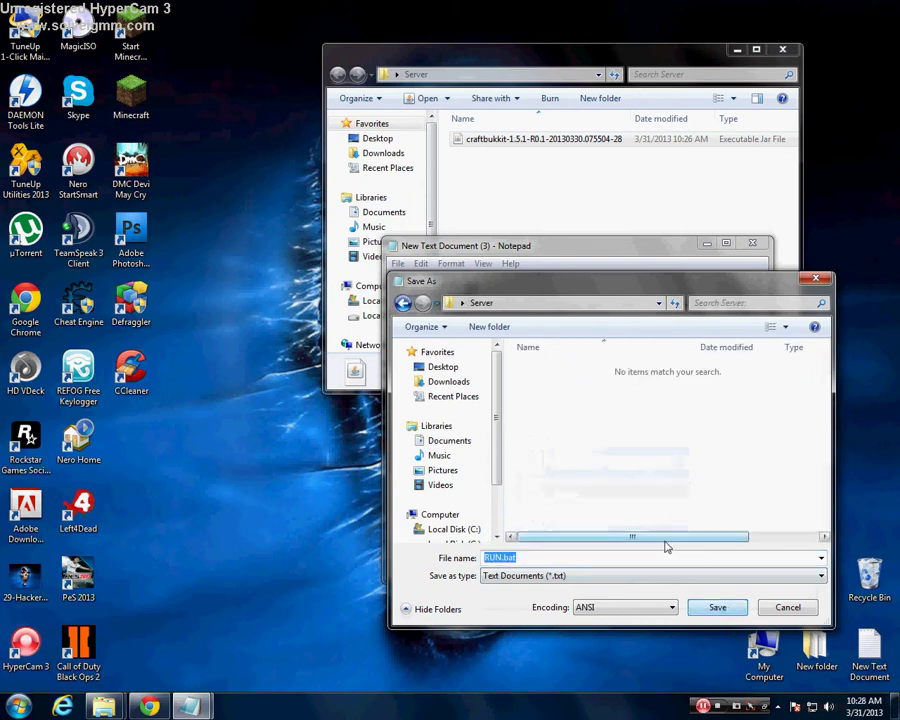
pyautogui.click(718, 607)
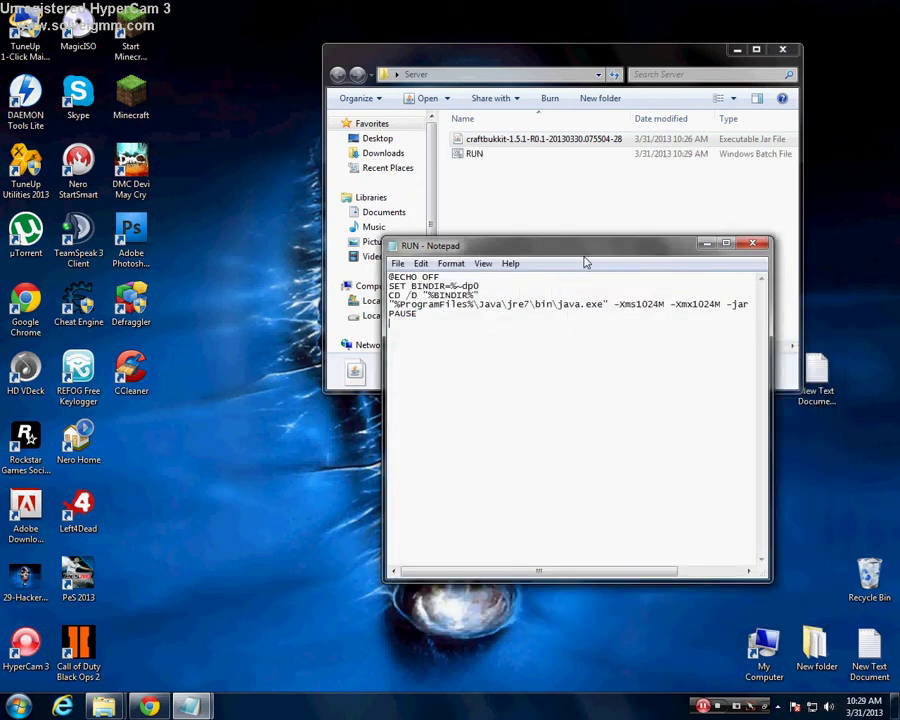
pyautogui.moveTo(585, 256); pyautogui.dragTo(560, 279)
pyautogui.click(733, 256)
# Step: Rename the CraftBukkit jar in the Server folder to craftbukkit and launch the RUN batch file
pyautogui.doubleClick(476, 154)
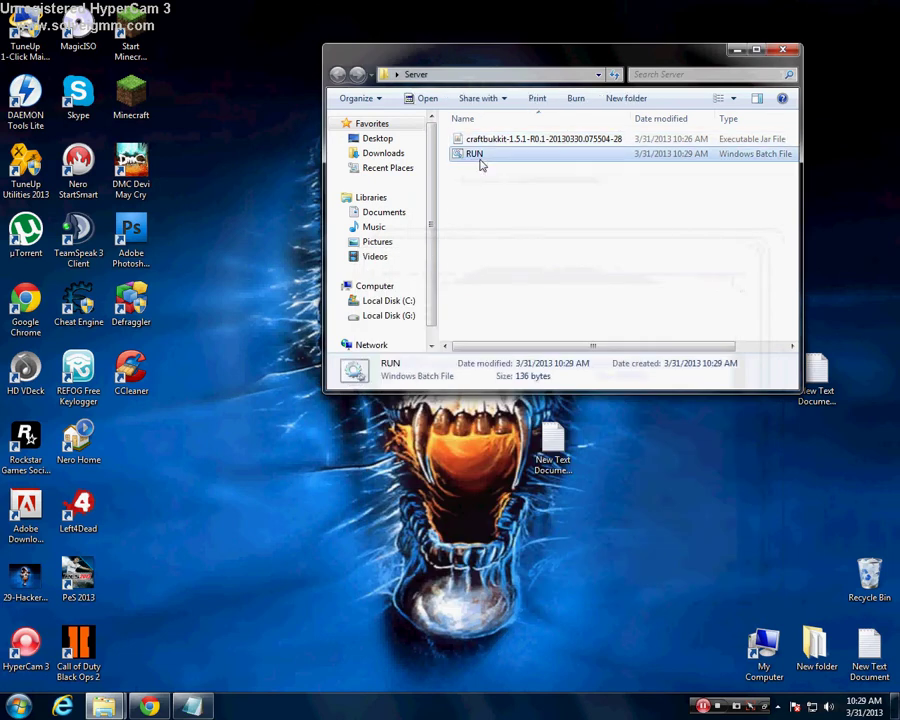
pyautogui.click(505, 61)
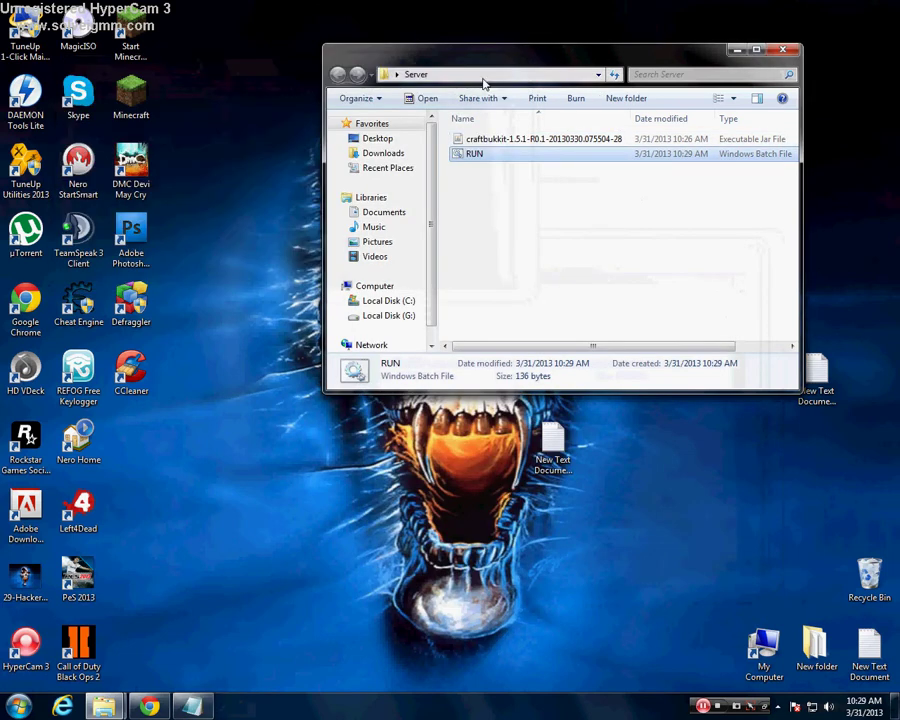
pyautogui.click(517, 139)
pyautogui.rightClick(518, 138)
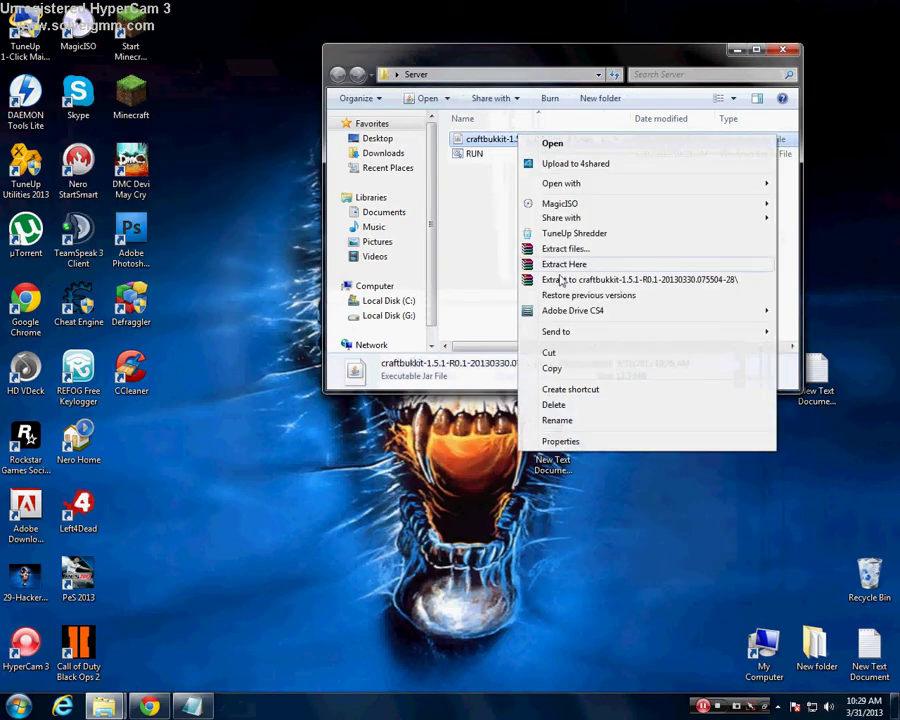
pyautogui.click(557, 420)
pyautogui.moveTo(631, 140); pyautogui.dragTo(519, 141)
pyautogui.press('BackSpace')
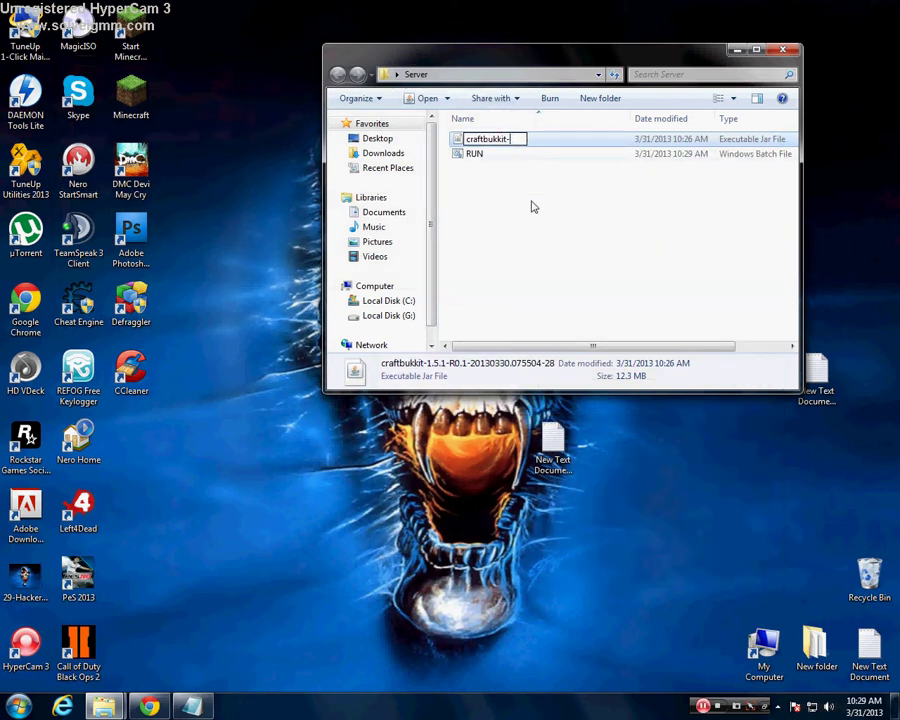
pyautogui.press('BackSpace')
pyautogui.click(526, 201)
pyautogui.doubleClick(474, 155)
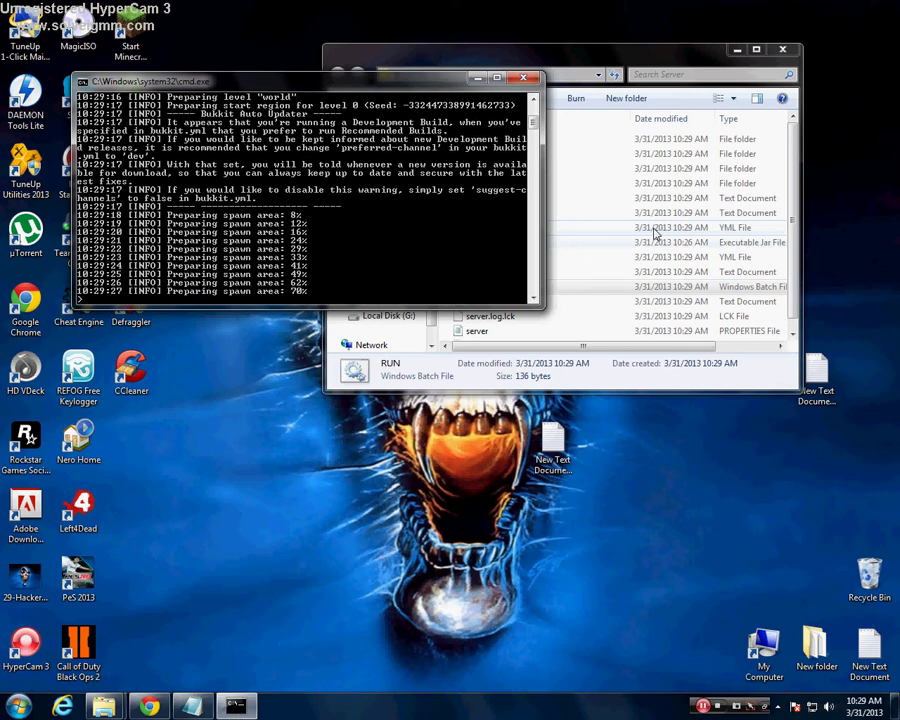
# Step: Append "Sacekajte da vam ocita i sve otvori i to je to," to the New Text Document (3) note
pyautogui.click(191, 706)
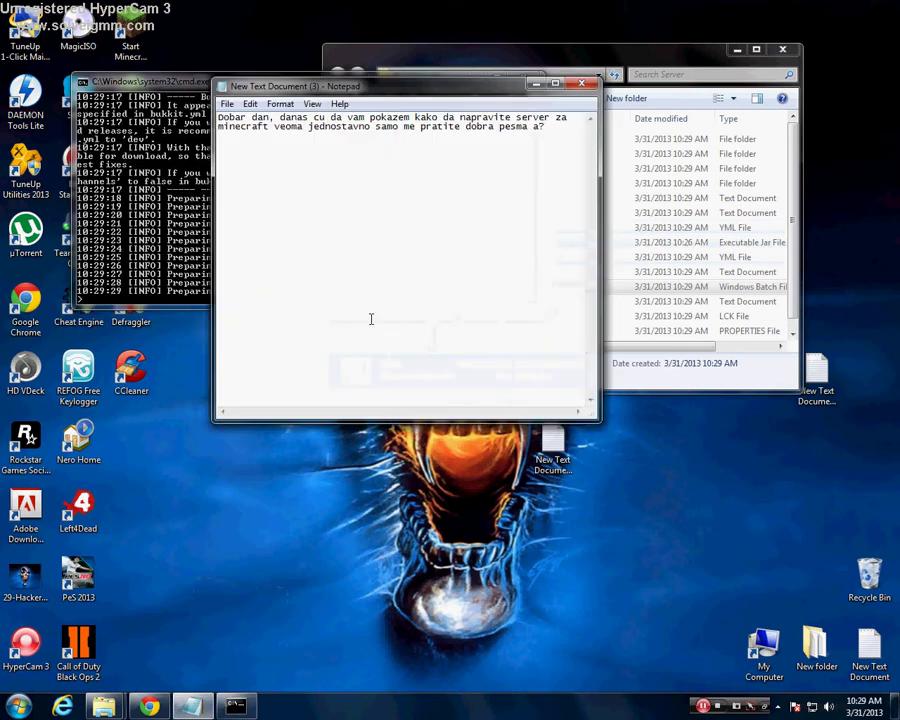
pyautogui.write('sa')
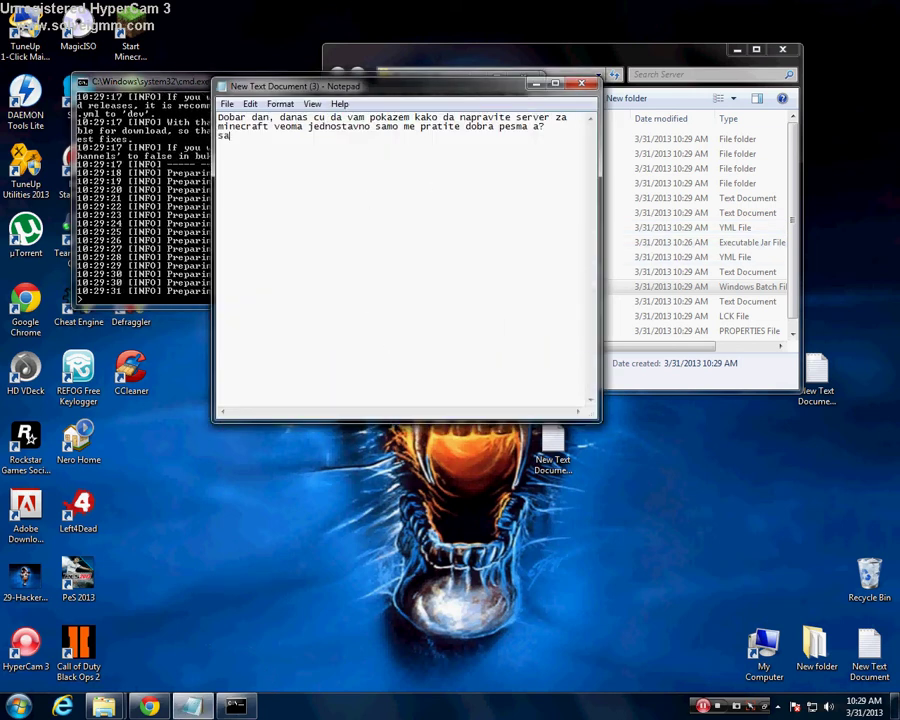
pyautogui.press('BackSpace')
pyautogui.write('S')
pyautogui.press('BackSpace')
pyautogui.press('BackSpace')
pyautogui.press('BackSpace')
pyautogui.press('BackSpace')
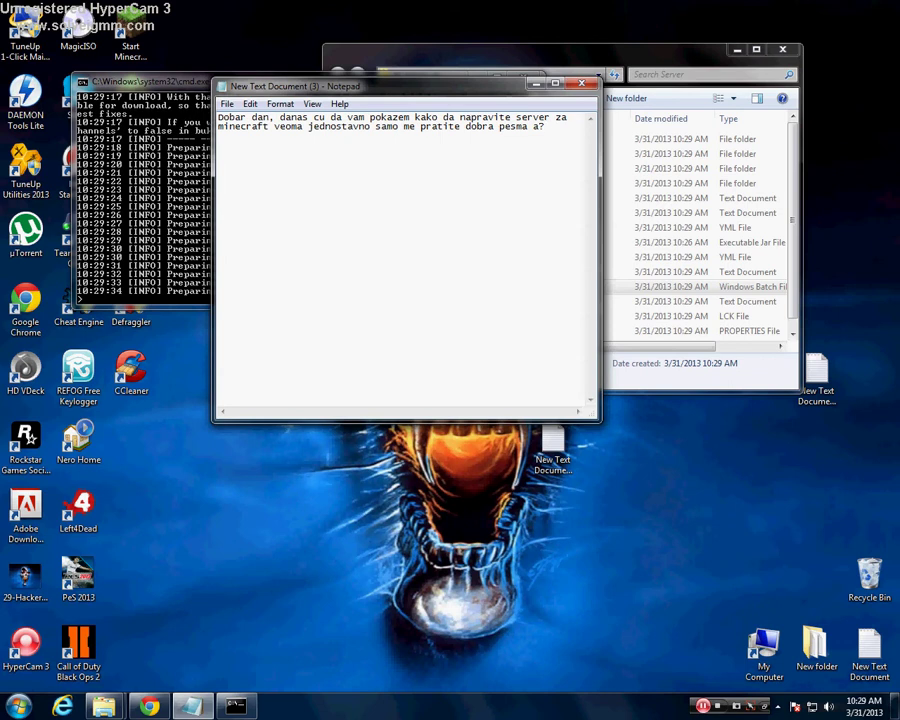
pyautogui.write('Sacek')
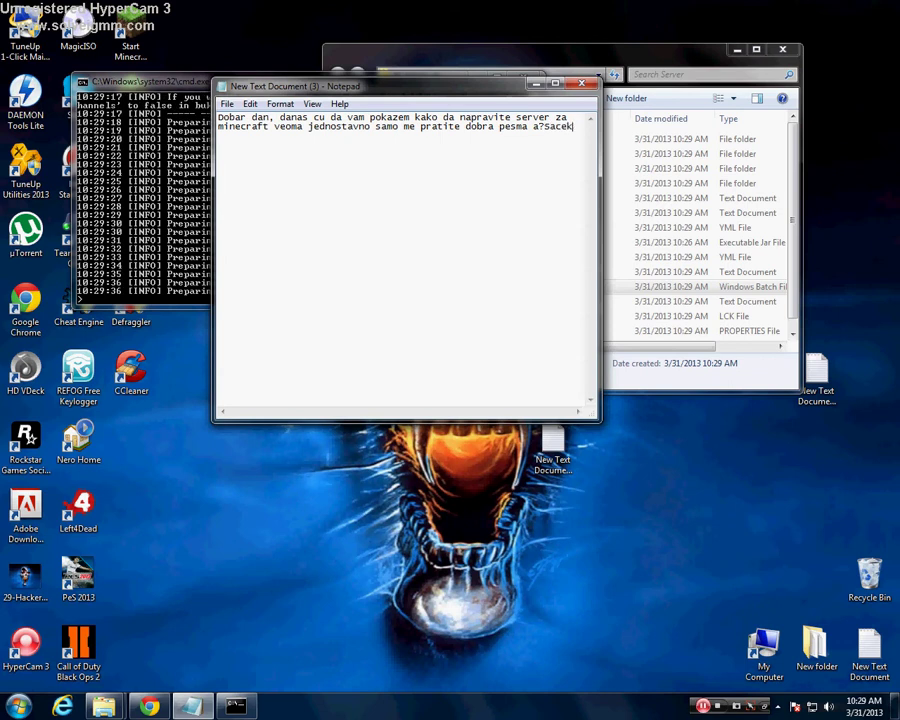
pyautogui.write('ajte')
pyautogui.press('Return')
pyautogui.write('da')
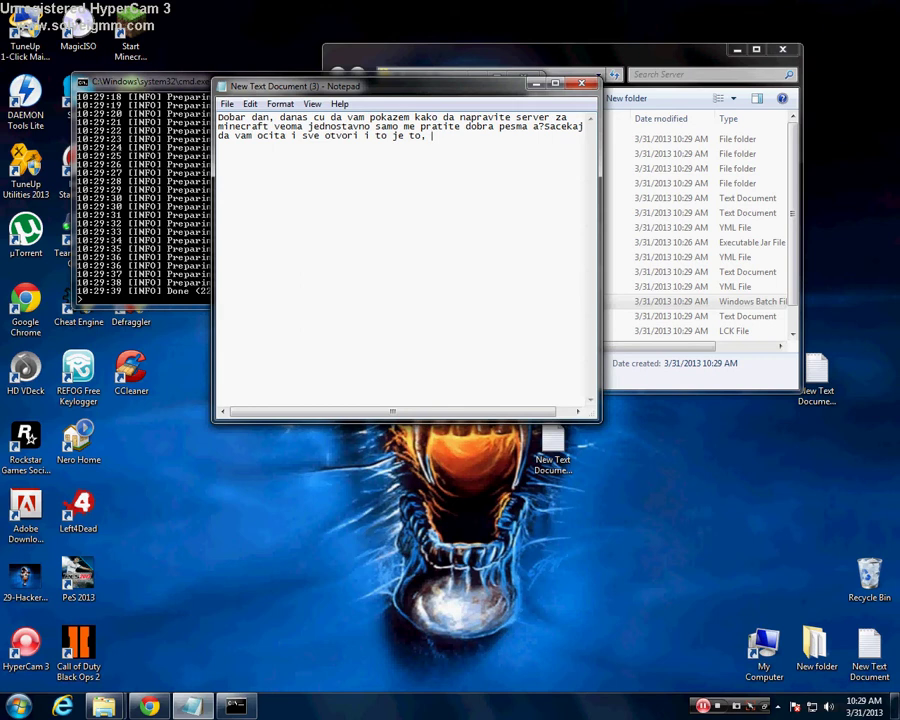
# Step: Continue the note with "pokazacu jos neka podesavanja koja su obavezna za" and minimize it
pyautogui.write('pokazacu jos neka p')
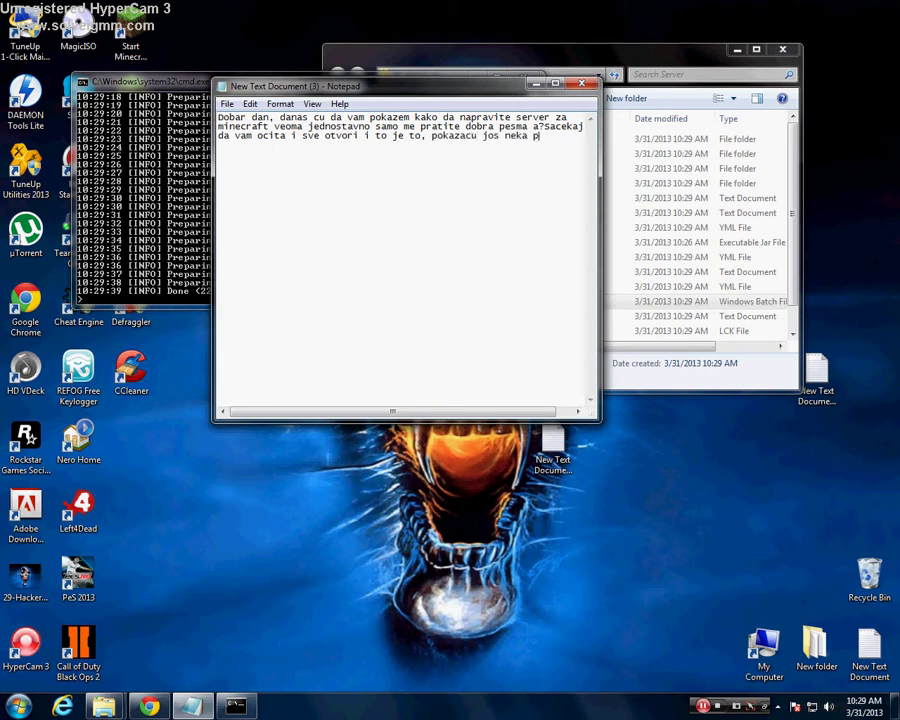
pyautogui.write('odesavanja ko')
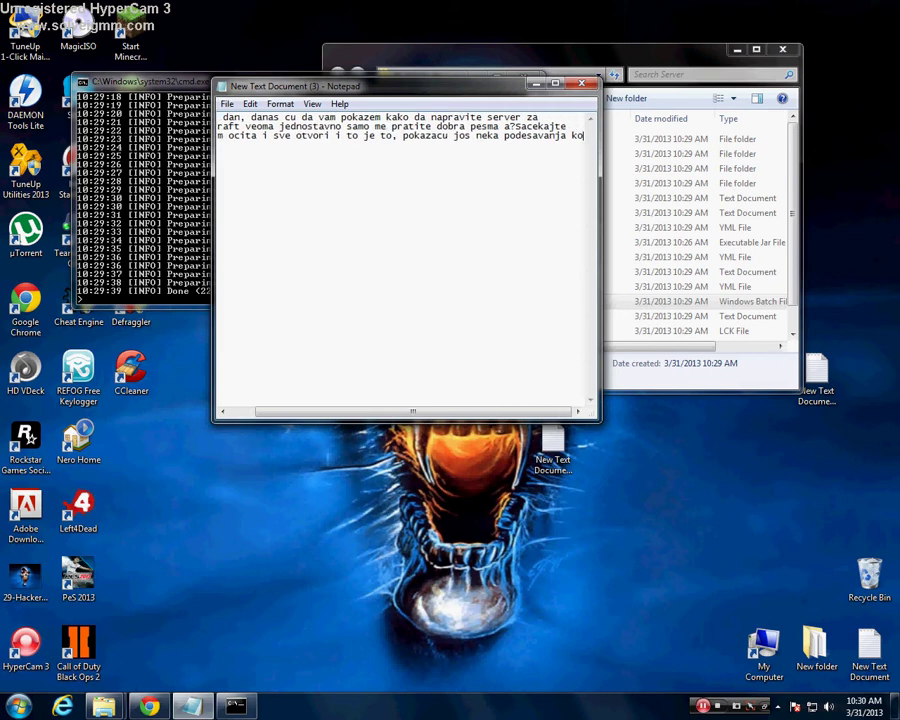
pyautogui.write('ja su oba')
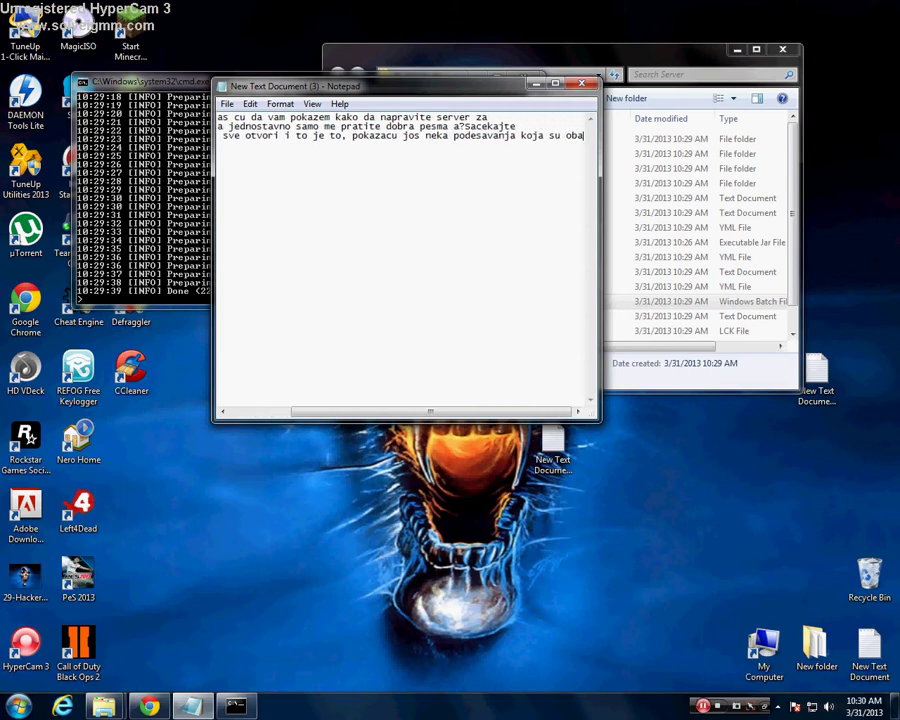
pyautogui.write('vezna za srw')
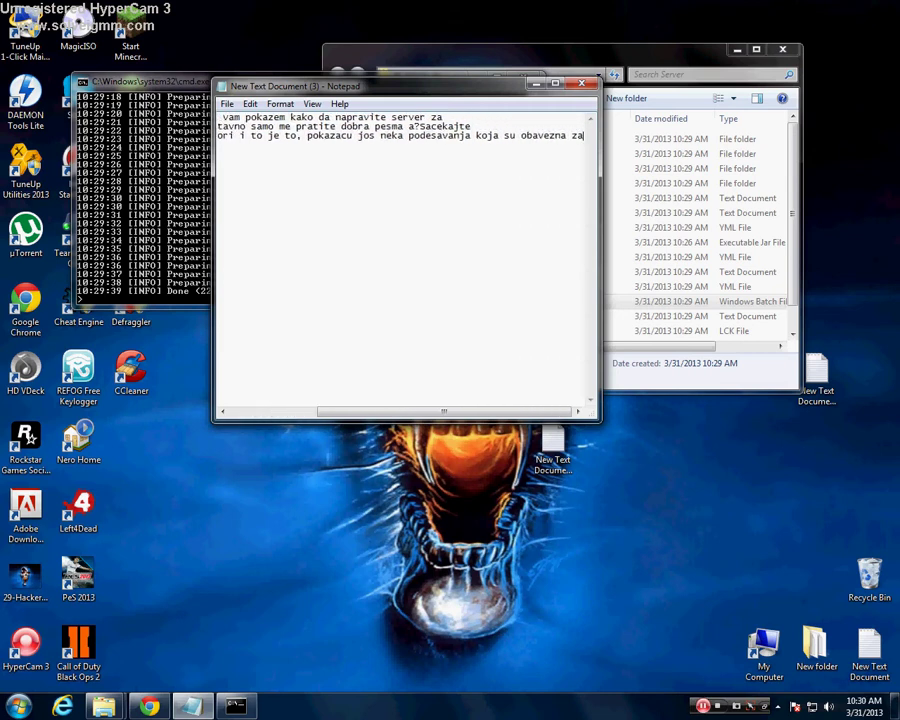
pyautogui.click(535, 83)
# Step: Shut down the running Minecraft server with the stop command and dismiss its console window
pyautogui.moveTo(400, 50); pyautogui.dragTo(456, 48)
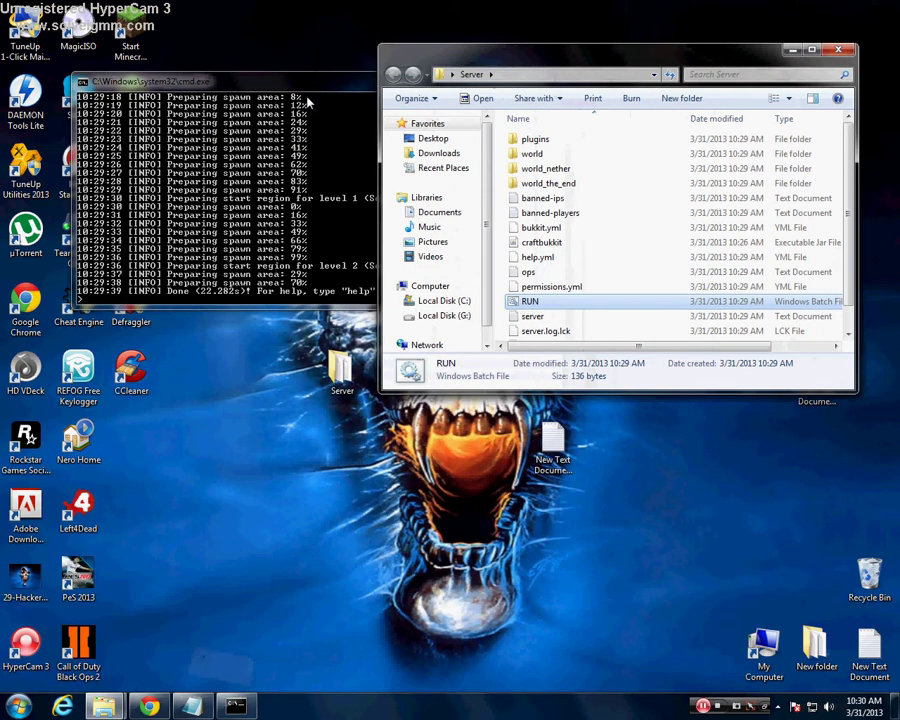
pyautogui.moveTo(179, 84); pyautogui.dragTo(319, 143)
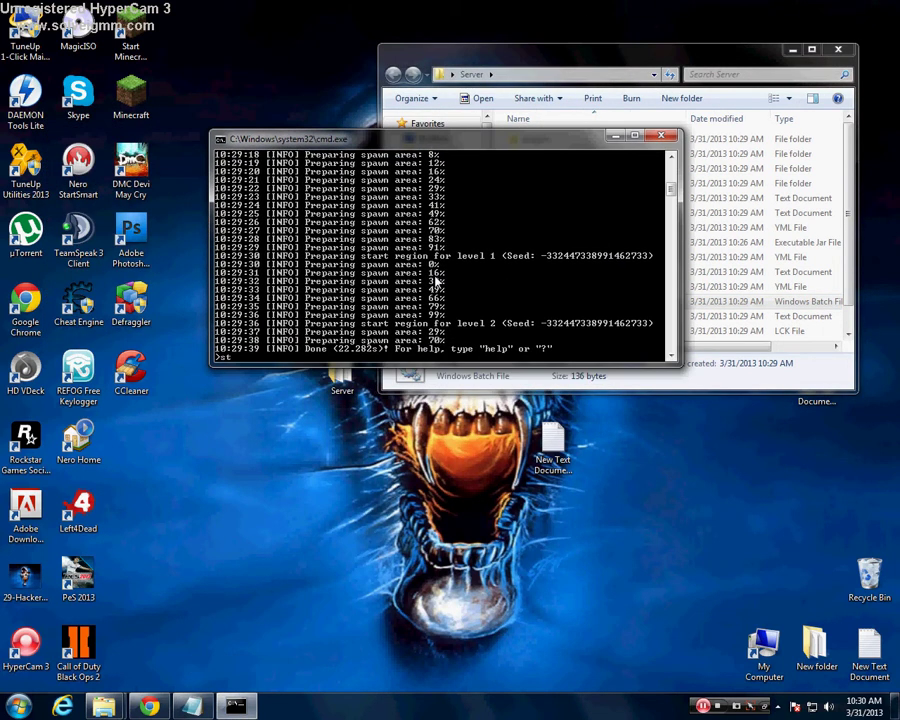
pyautogui.write('stop')
pyautogui.press('Return')
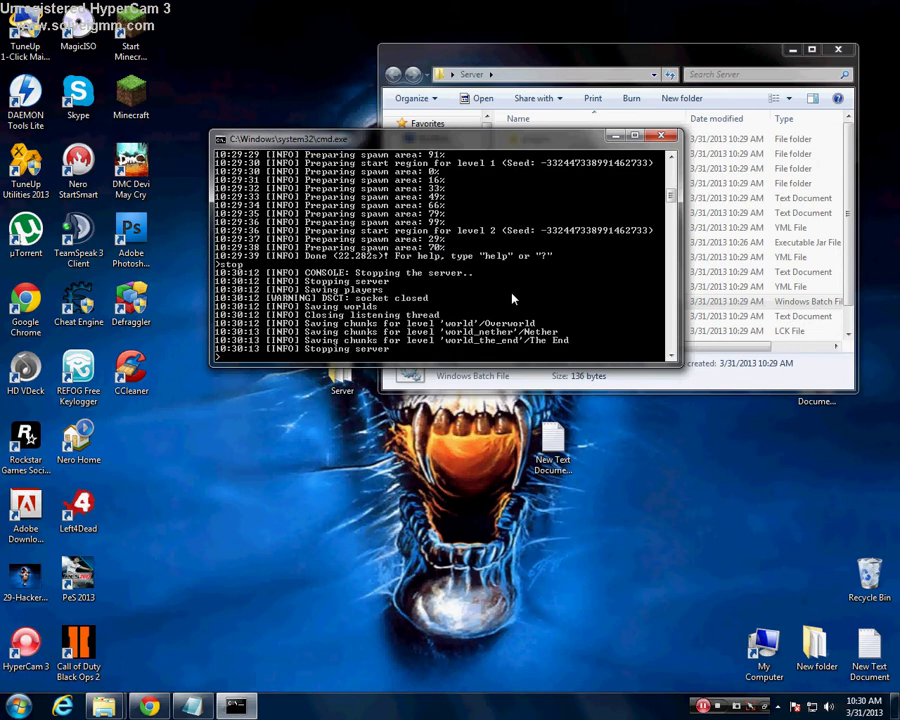
pyautogui.press('Return')
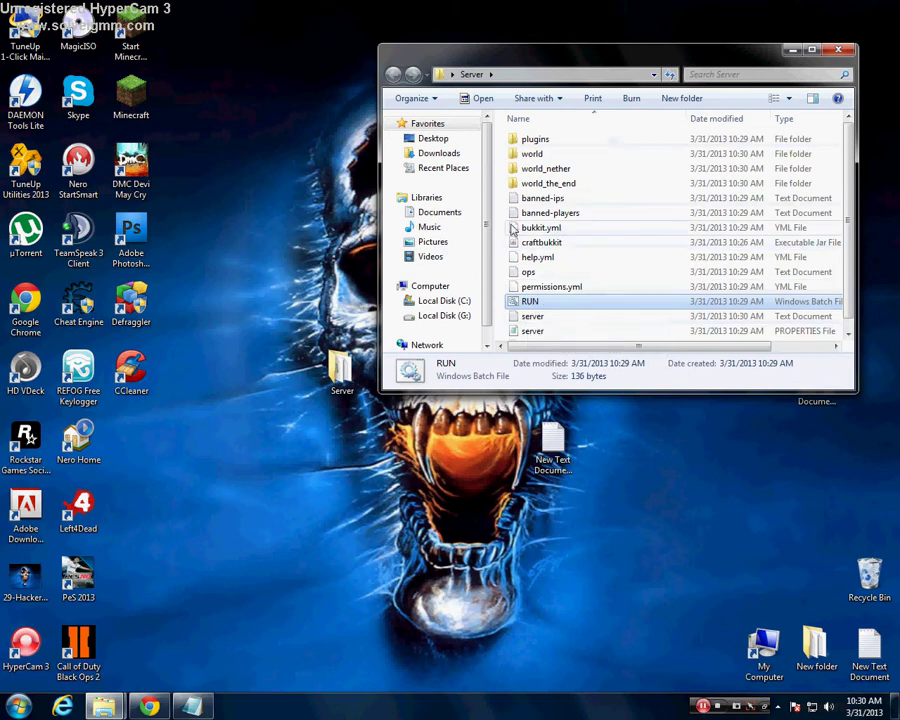
# Step: Open the server PROPERTIES file from the Server folder in Notepad and clear the motd value after the equals sign
pyautogui.scroll(-1, 550, 310)
pyautogui.doubleClick(531, 317)
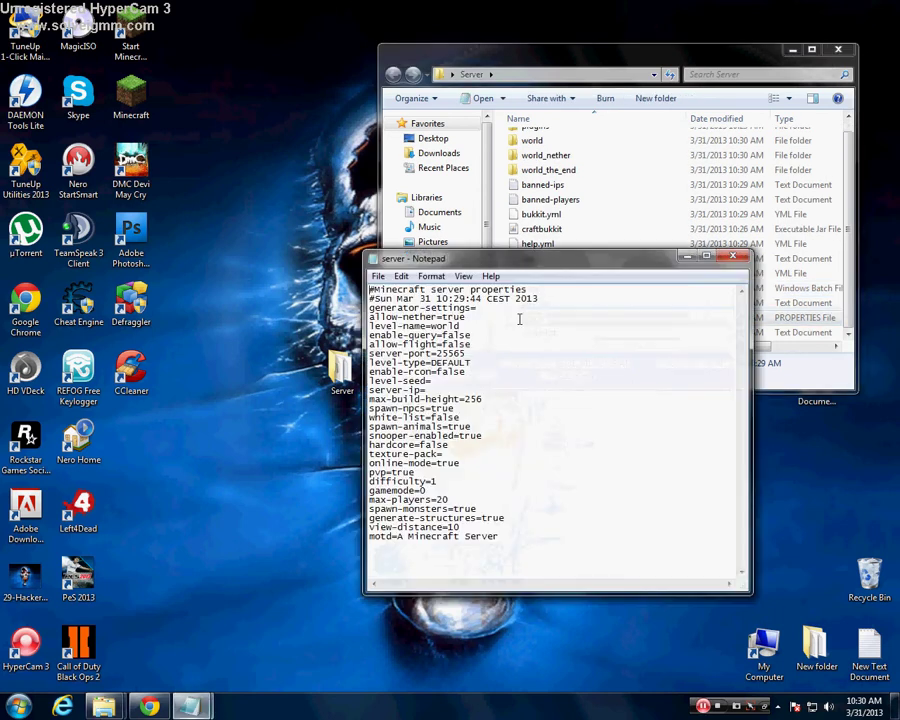
pyautogui.moveTo(510, 536); pyautogui.dragTo(396, 537)
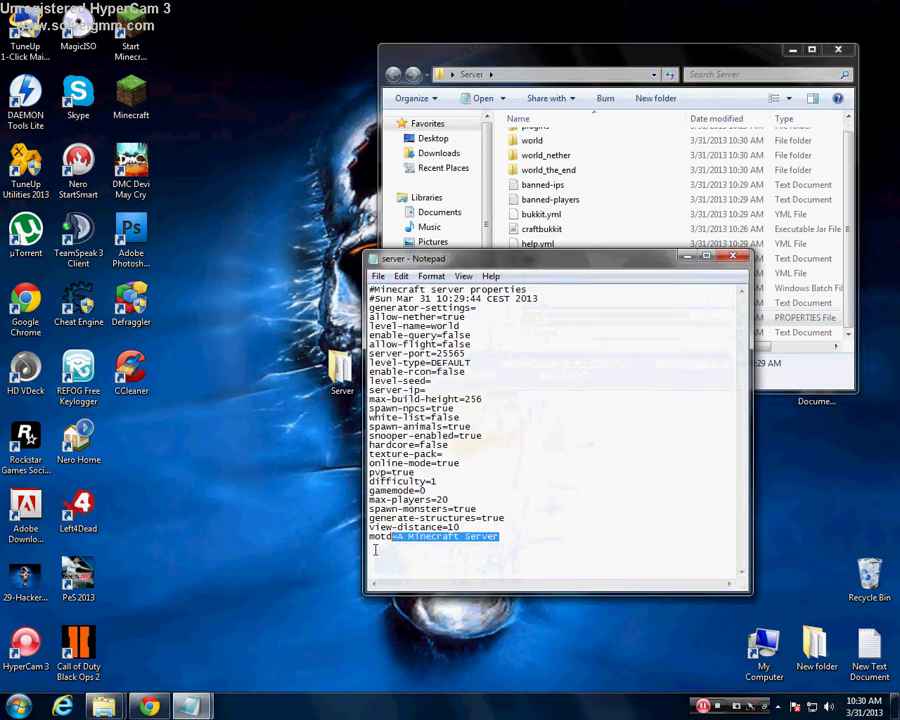
pyautogui.press('BackSpace')
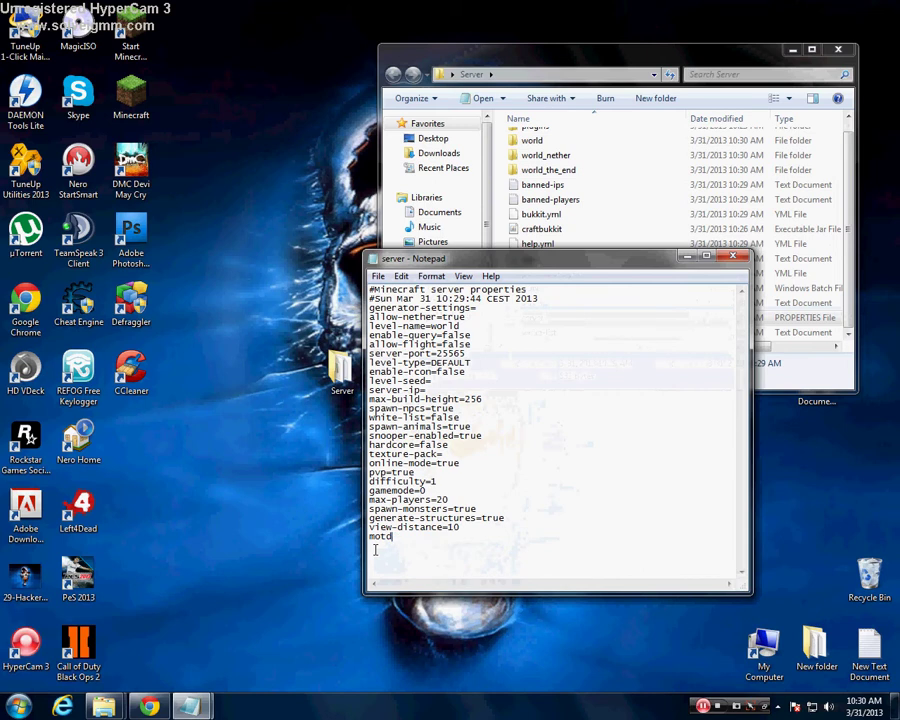
pyautogui.write('=')
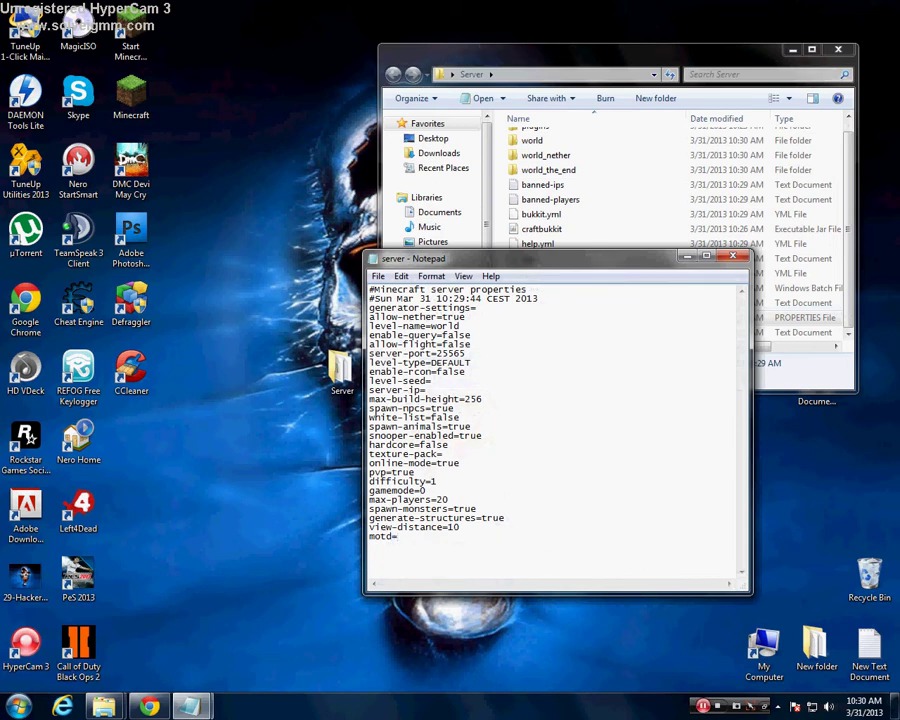
# Step: Set the motd value in the server properties to "You Tube Tutorial"
pyautogui.write('ikme')
pyautogui.press('BackSpace')
pyautogui.press('BackSpace')
pyautogui.write('me koje hoce')
pyautogui.press('BackSpace')
pyautogui.press('BackSpace')
pyautogui.press('BackSpace')
pyautogui.press('BackSpace')
pyautogui.press('BackSpace')
pyautogui.press('BackSpace')
pyautogui.press('BackSpace')
pyautogui.press('BackSpace')
pyautogui.press('BackSpace')
pyautogui.press('BackSpace')
pyautogui.press('BackSpace')
pyautogui.press('BackSpace')
# Step: Set max-players to 1000 and online-mode to false in the server properties
pyautogui.click(439, 494)
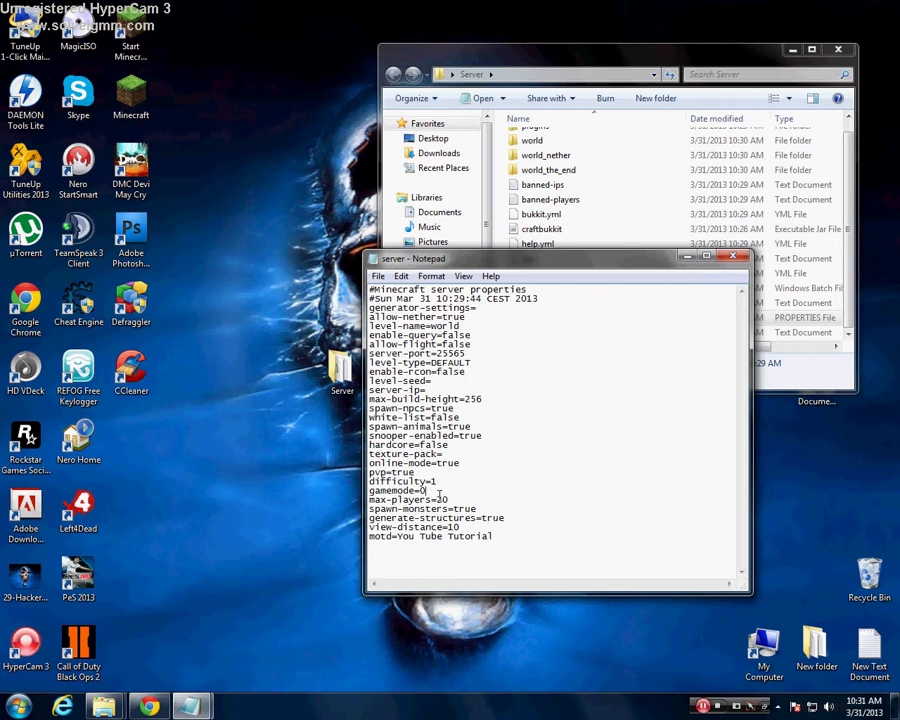
pyautogui.moveTo(439, 494); pyautogui.dragTo(448, 492)
pyautogui.click(452, 498)
pyautogui.press('BackSpace')
pyautogui.press('BackSpace')
pyautogui.doubleClick(464, 462)
pyautogui.press('BackSpace')
pyautogui.write('bavezno o')
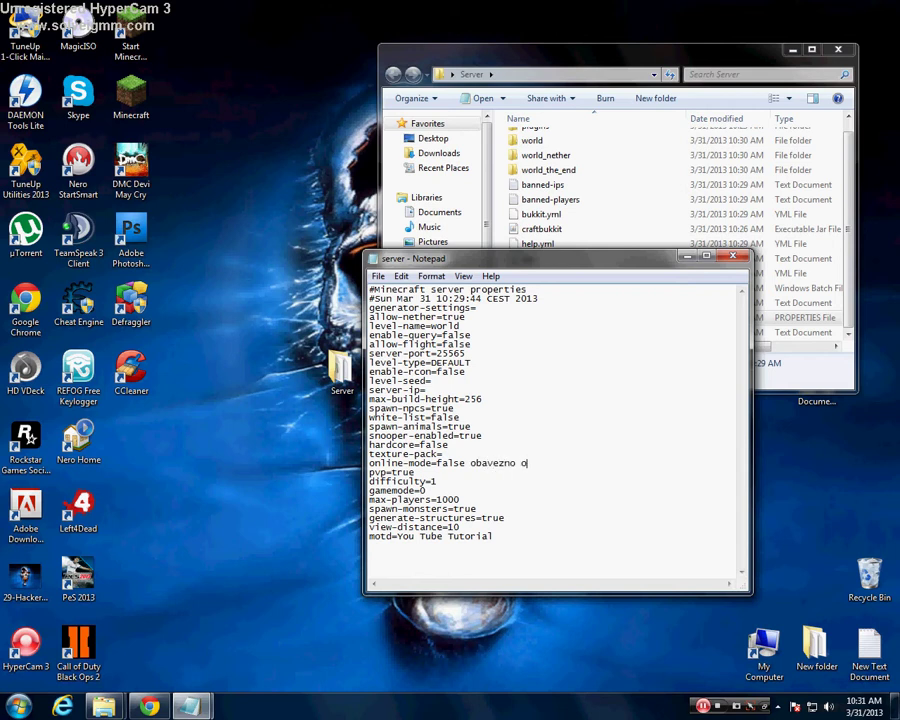
pyautogui.write('vo false')
pyautogui.press('BackSpace')
pyautogui.press('BackSpace')
pyautogui.press('BackSpace')
pyautogui.press('BackSpace')
pyautogui.press('BackSpace')
pyautogui.press('BackSpace')
pyautogui.press('BackSpace')
pyautogui.press('BackSpace')
pyautogui.press('BackSpace')
pyautogui.press('BackSpace')
pyautogui.press('BackSpace')
pyautogui.press('BackSpace')
pyautogui.press('BackSpace')
pyautogui.press('BackSpace')
pyautogui.press('BackSpace')
pyautogui.press('BackSpace')
pyautogui.click(443, 389)
pyautogui.write('ip nadjete')
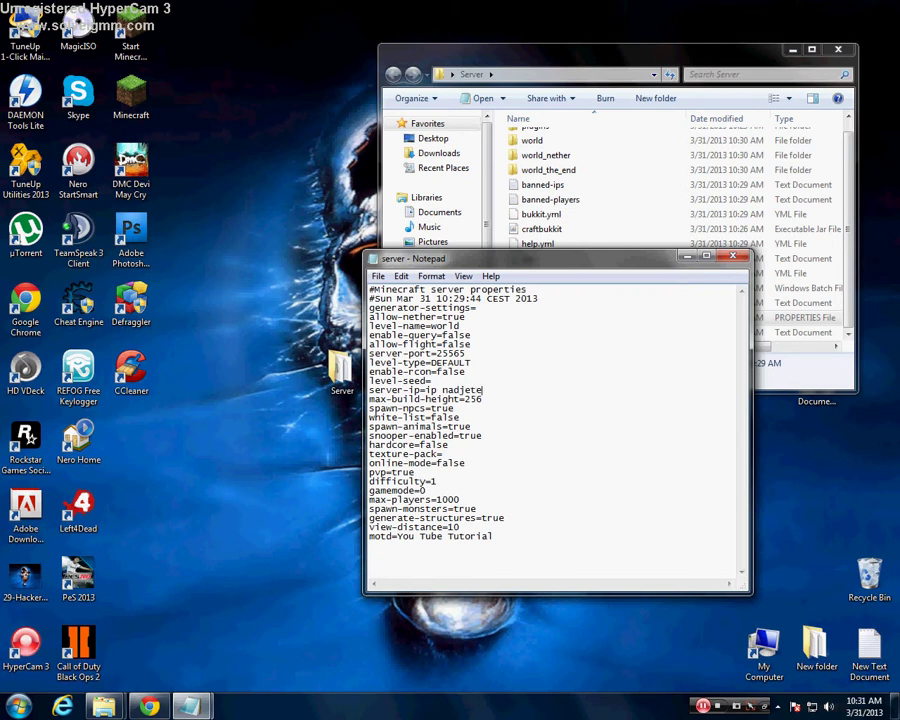
pyautogui.write(' ovako')
pyautogui.press('BackSpace')
pyautogui.press('BackSpace')
pyautogui.press('BackSpace')
pyautogui.press('BackSpace')
pyautogui.press('BackSpace')
pyautogui.press('BackSpace')
pyautogui.press('BackSpace')
pyautogui.press('BackSpace')
pyautogui.press('BackSpace')
pyautogui.press('BackSpace')
pyautogui.press('BackSpace')
pyautogui.press('BackSpace')
pyautogui.press('BackSpace')
pyautogui.press('BackSpace')
pyautogui.press('BackSpace')
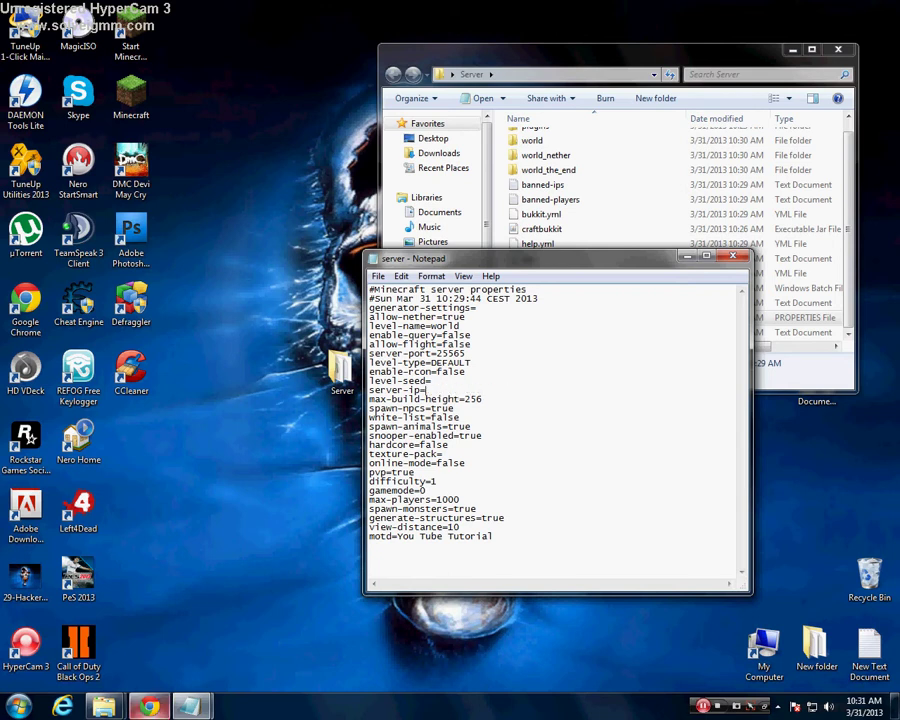
# Step: Switch to Chrome, open Google Search from the new tab's apps and search for "what is my ip"
pyautogui.hotkey('alt', 'Tab')
pyautogui.click(588, 10)
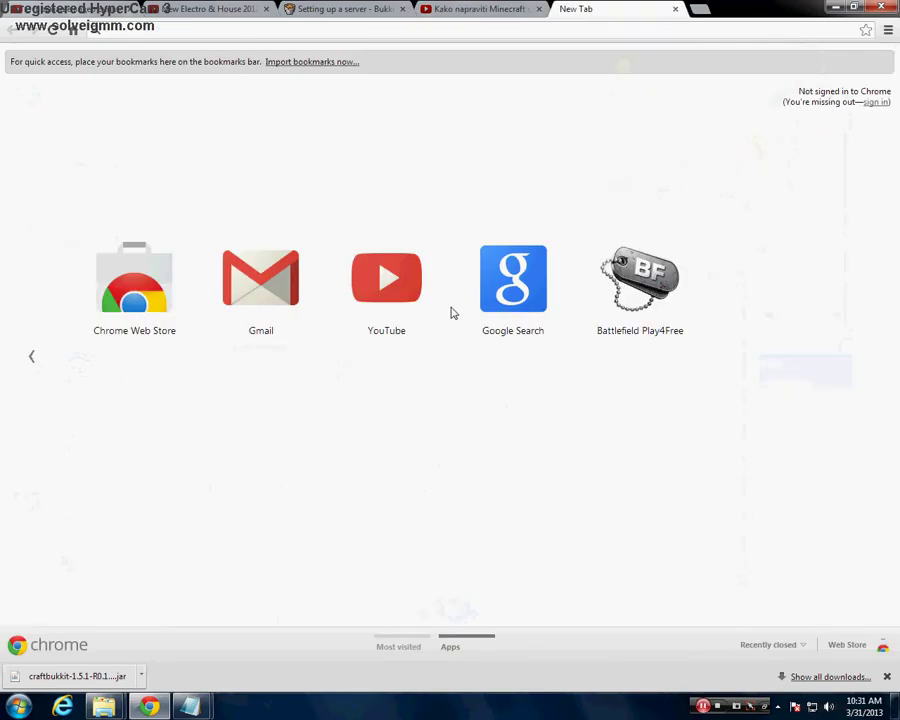
pyautogui.click(518, 306)
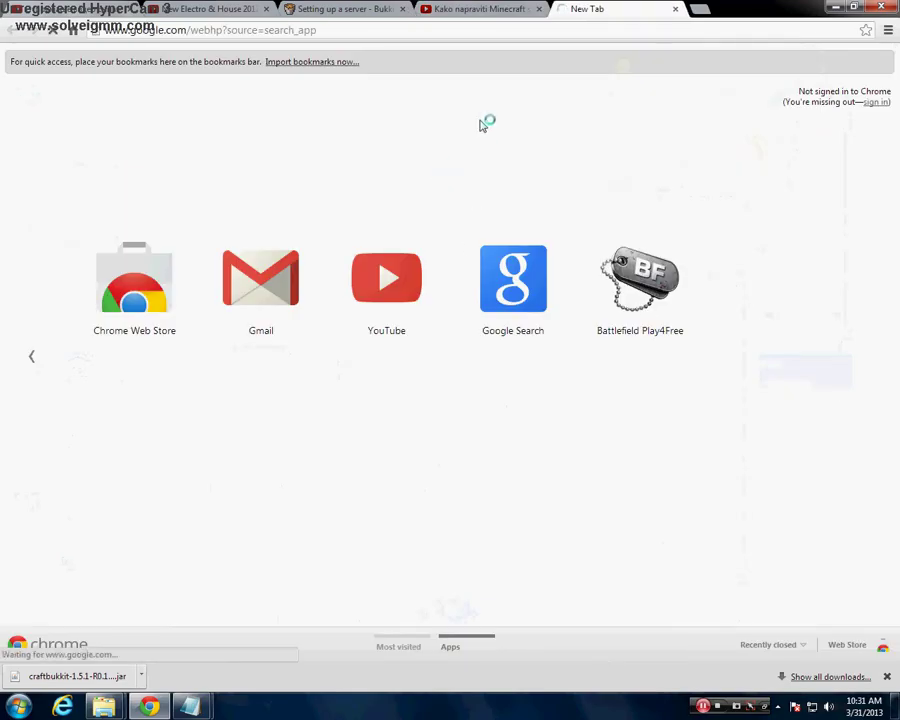
pyautogui.click(887, 677)
pyautogui.write('w')
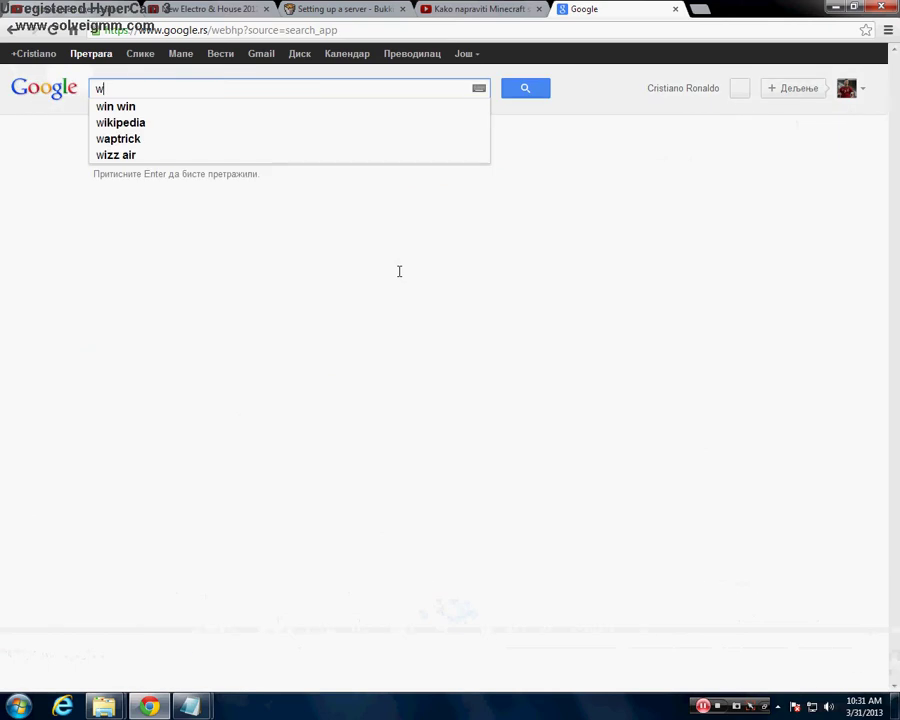
pyautogui.write('hat is')
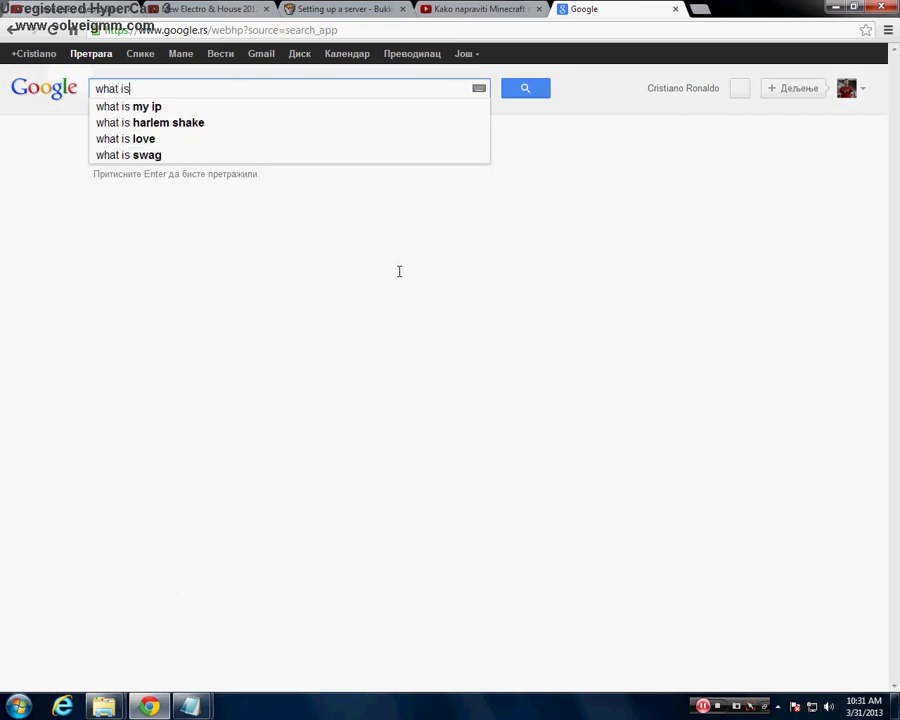
pyautogui.press('Down')
pyautogui.press('Return')
# Step: Open the whatismyip.com result and look up the computer's public IP address
pyautogui.click(242, 184)
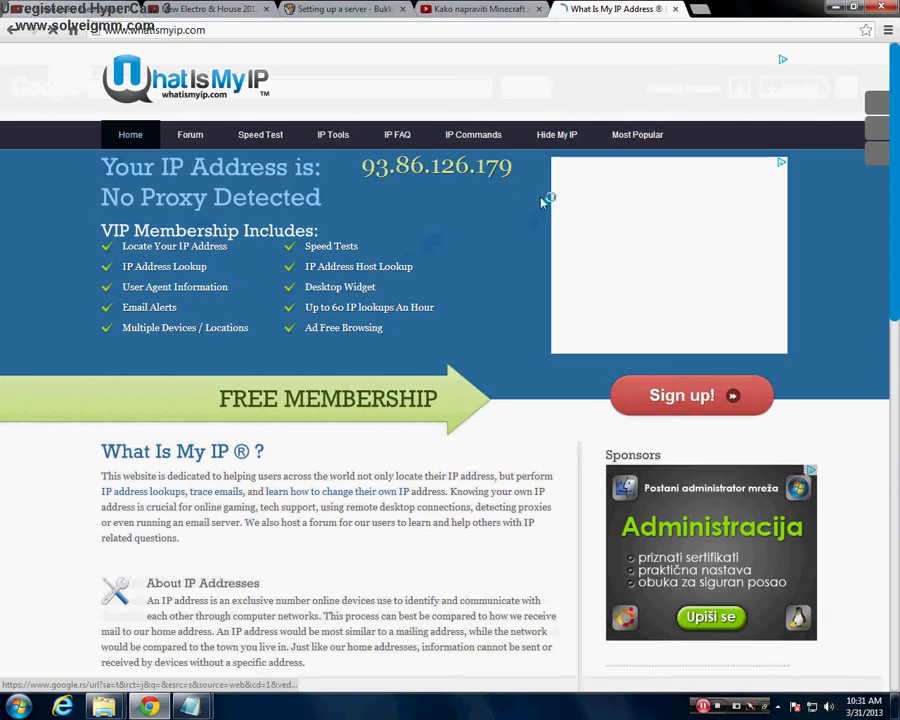
pyautogui.moveTo(155, 167); pyautogui.dragTo(452, 167)
pyautogui.click(518, 173)
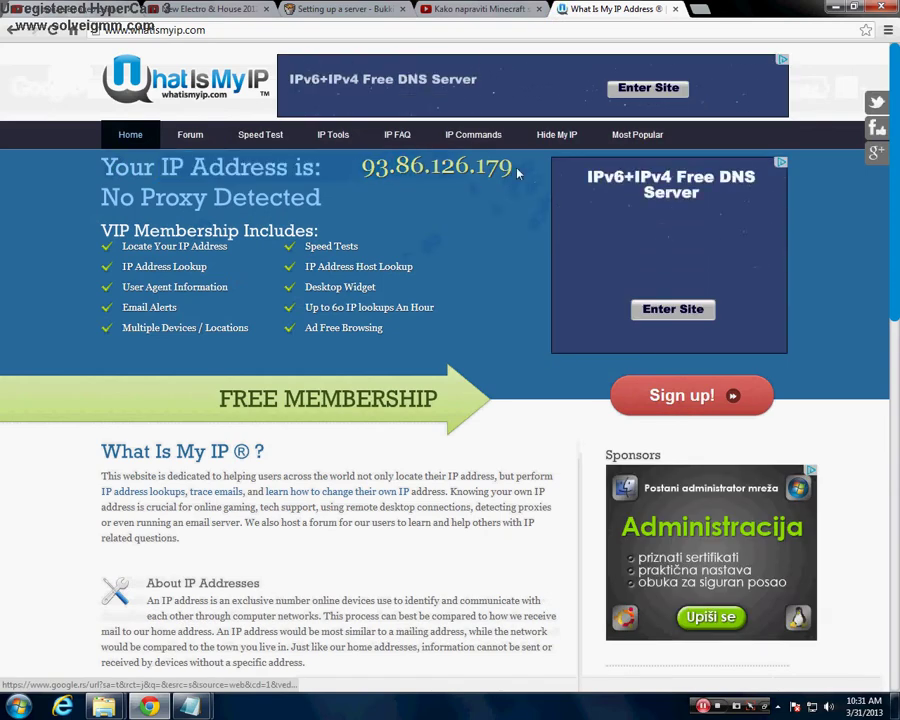
pyautogui.moveTo(155, 167); pyautogui.dragTo(482, 227)
pyautogui.click(482, 227)
# Step: In the New Text Document (3) note, add the line "ovo je moj vama ce pisati drugacije u slucaju da ovo neradi"
pyautogui.moveTo(258, 643)
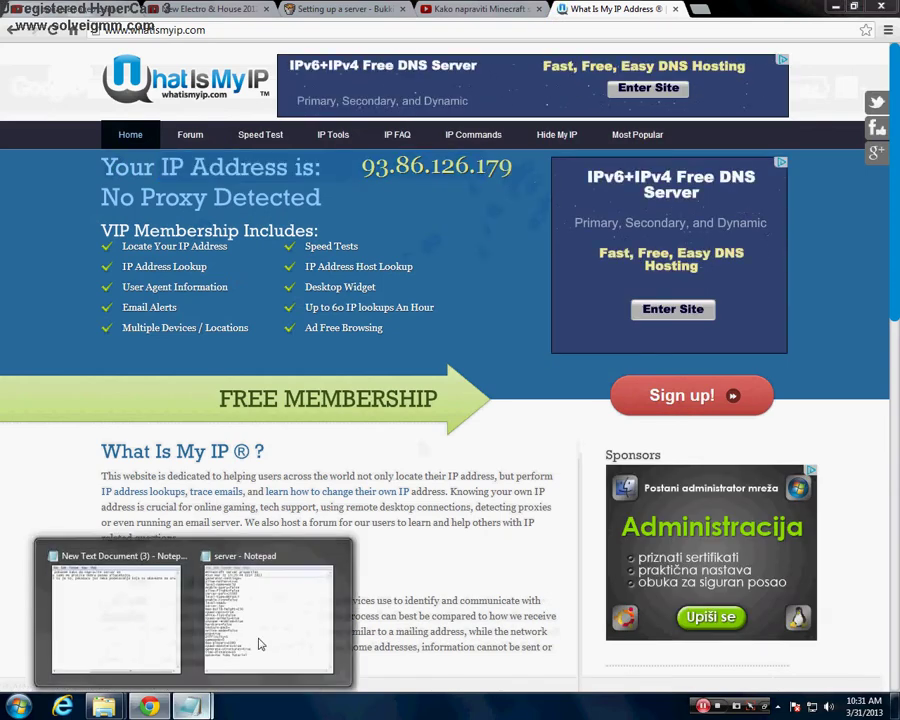
pyautogui.click(115, 615)
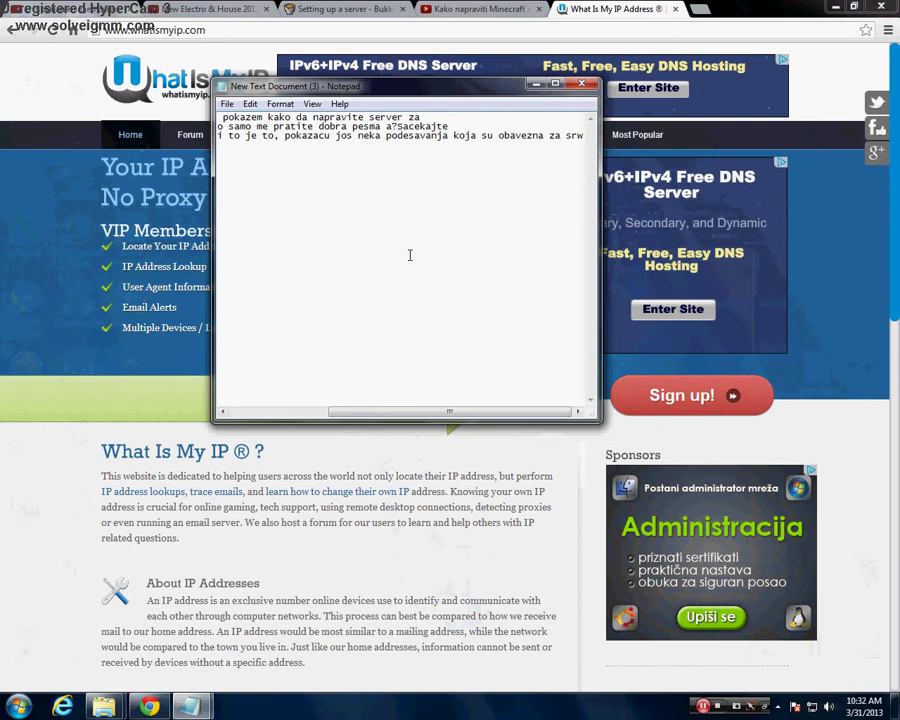
pyautogui.press('Return')
pyautogui.write('o')
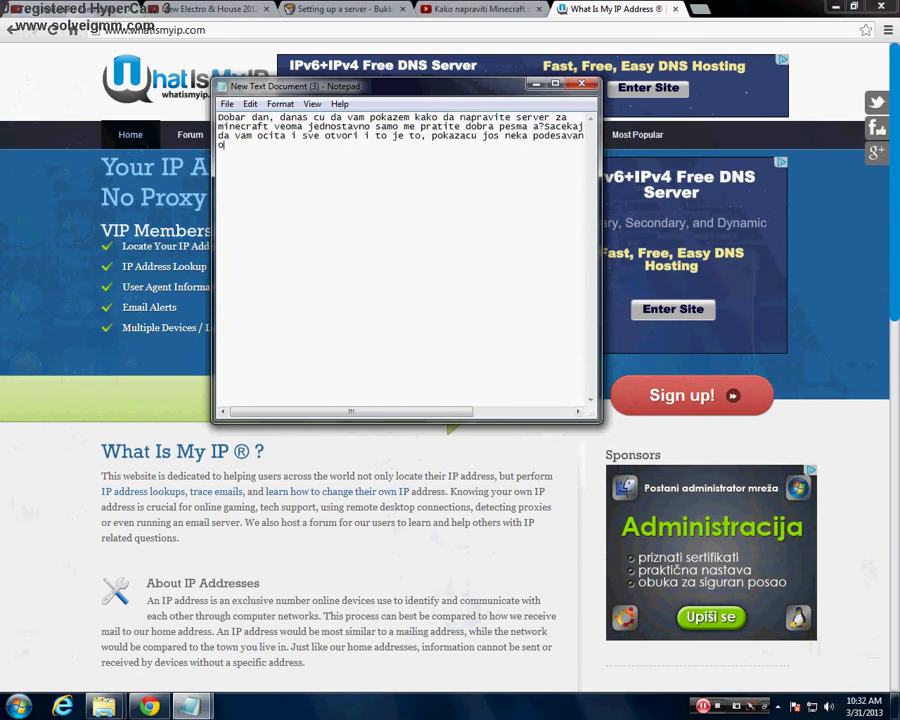
pyautogui.write('vo je moj vama ce pisa')
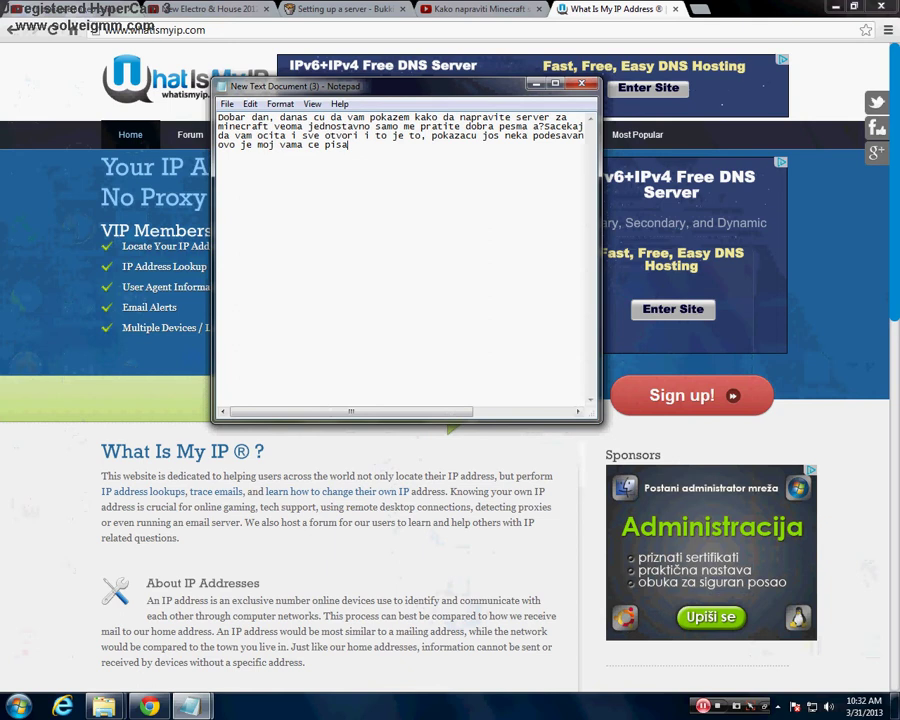
pyautogui.write('ti drugacije')
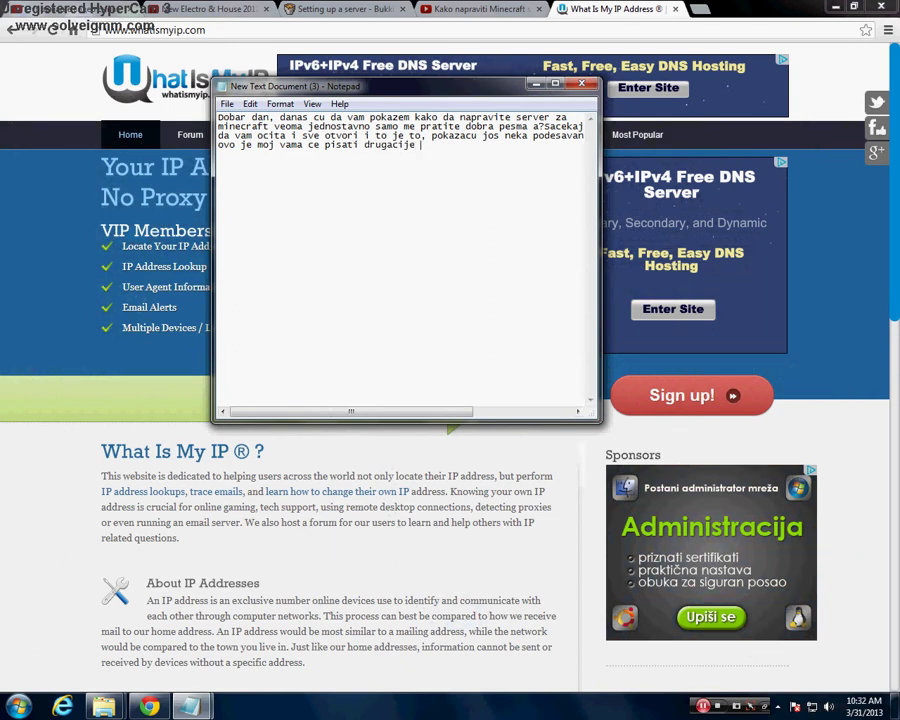
pyautogui.write(' u slucaju da ovo neradi')
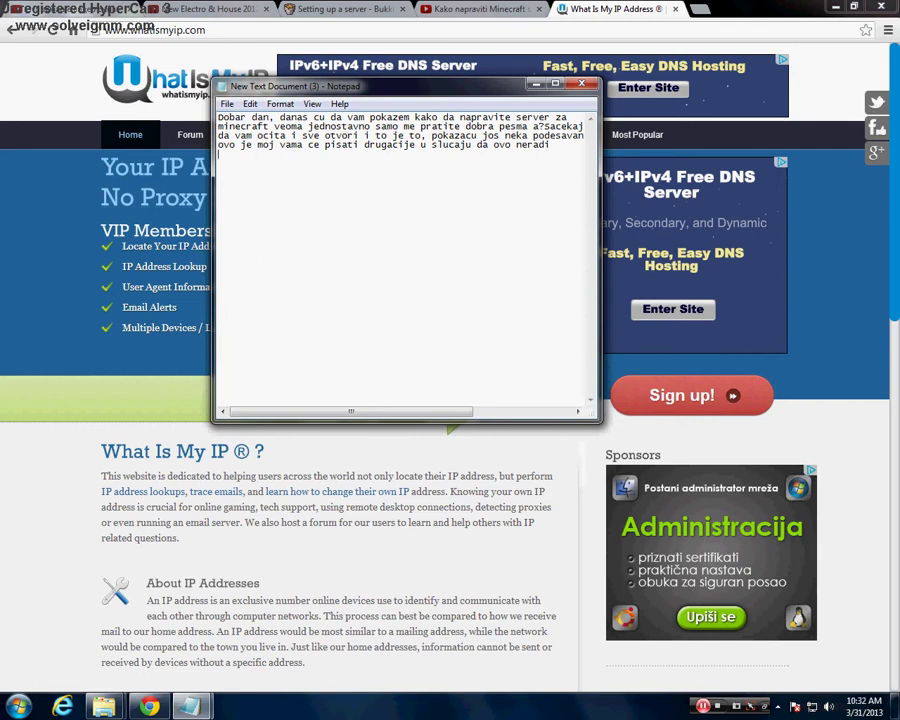
# Step: Continue the note on a new line with "nemate tp link ruter moracete preko hamachija ko ja ili"
pyautogui.write('nema')
pyautogui.press('BackSpace')
pyautogui.write('p link rut')
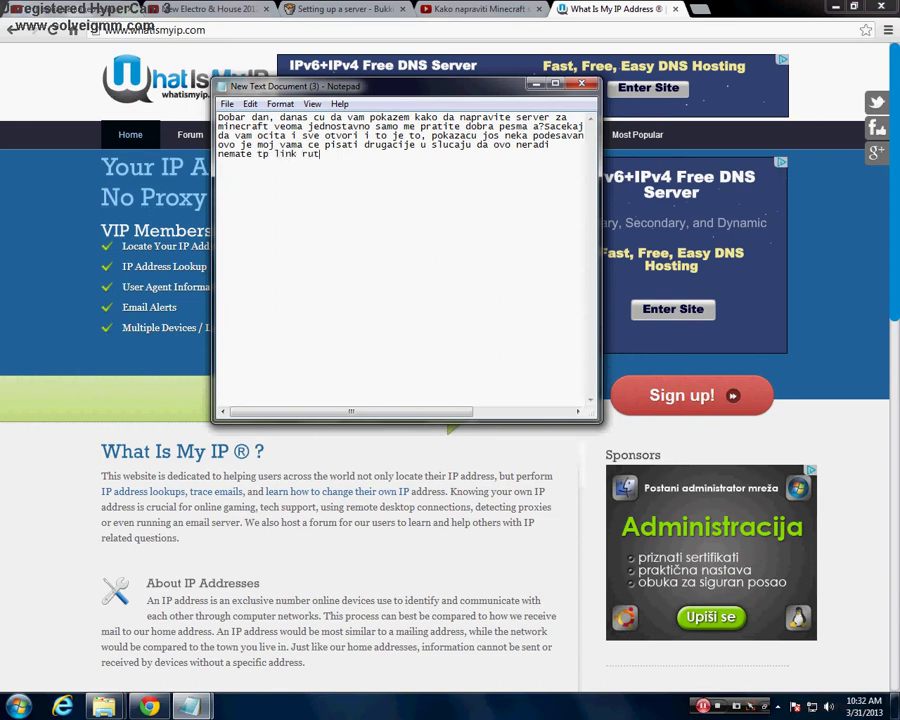
pyautogui.write('er moracete prek')
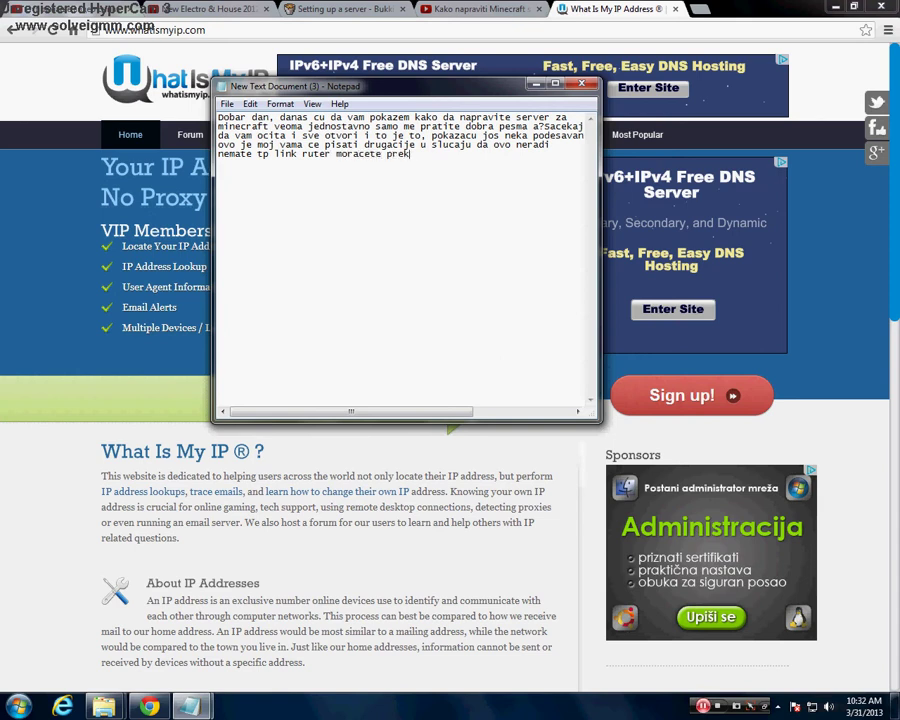
pyautogui.write('o hamachija ko ja ili ')
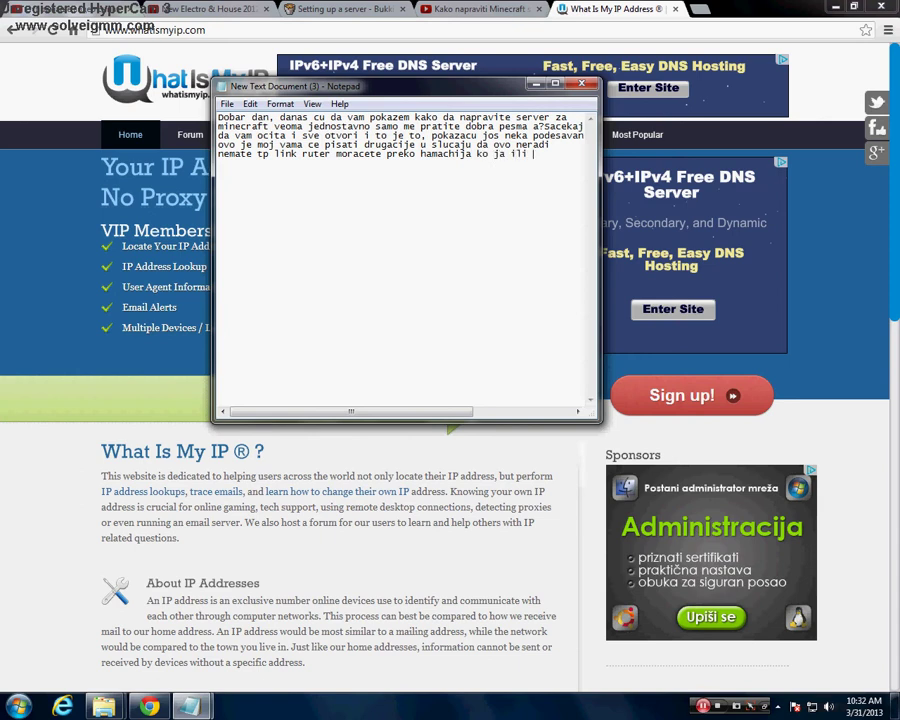
# Step: Finish the note with "da kupite hosting masinu ustavari da je platite" and minimize it
pyautogui.write('da kupite')
pyautogui.press('Return')
pyautogui.write('hosting')
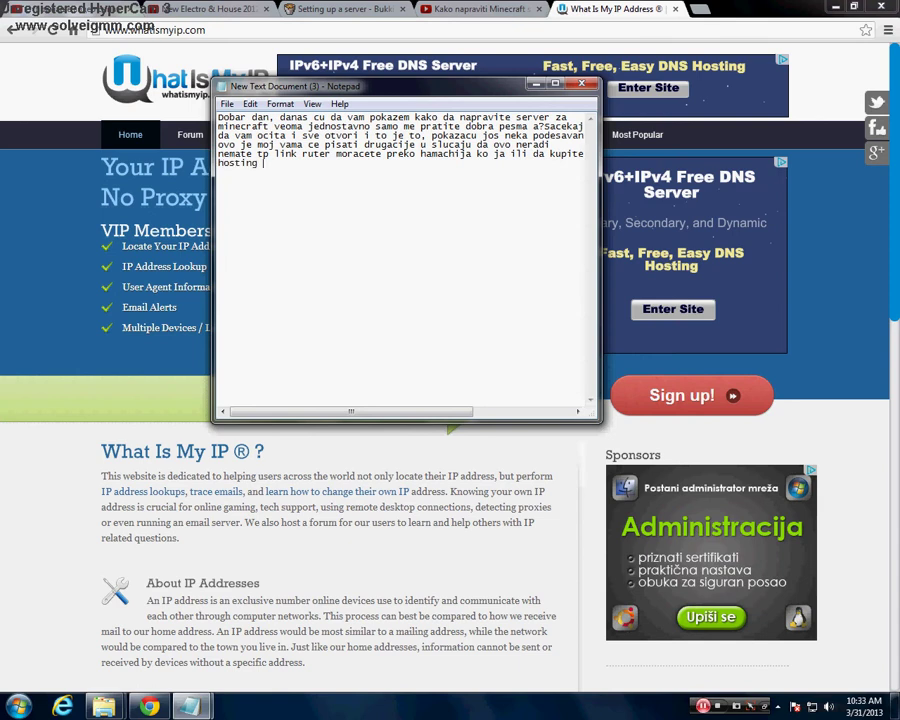
pyautogui.write(' masinu ustavri da je platite')
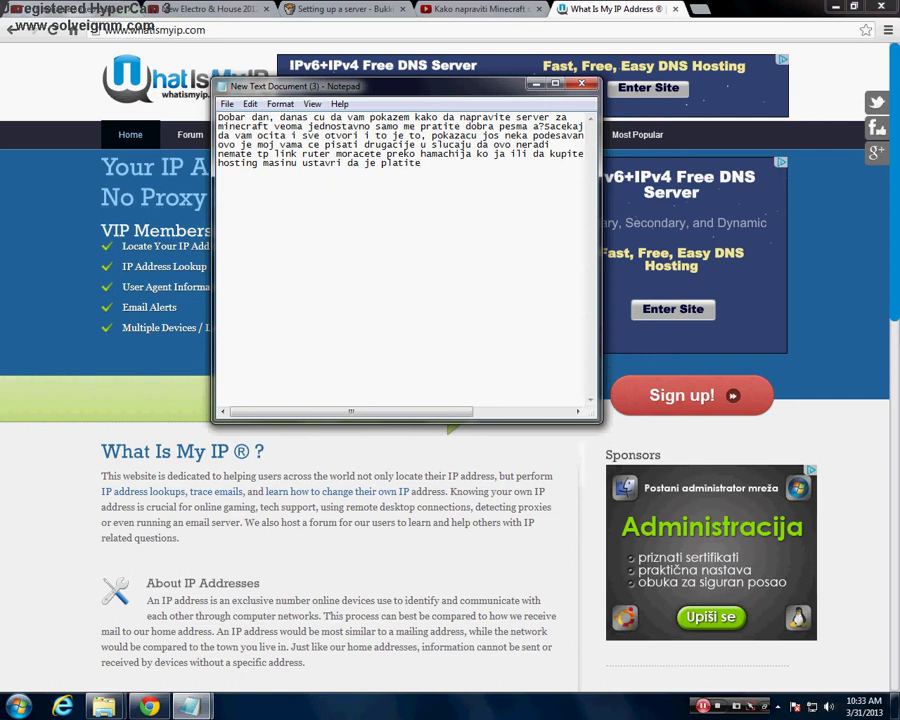
pyautogui.click(337, 162)
pyautogui.write('a')
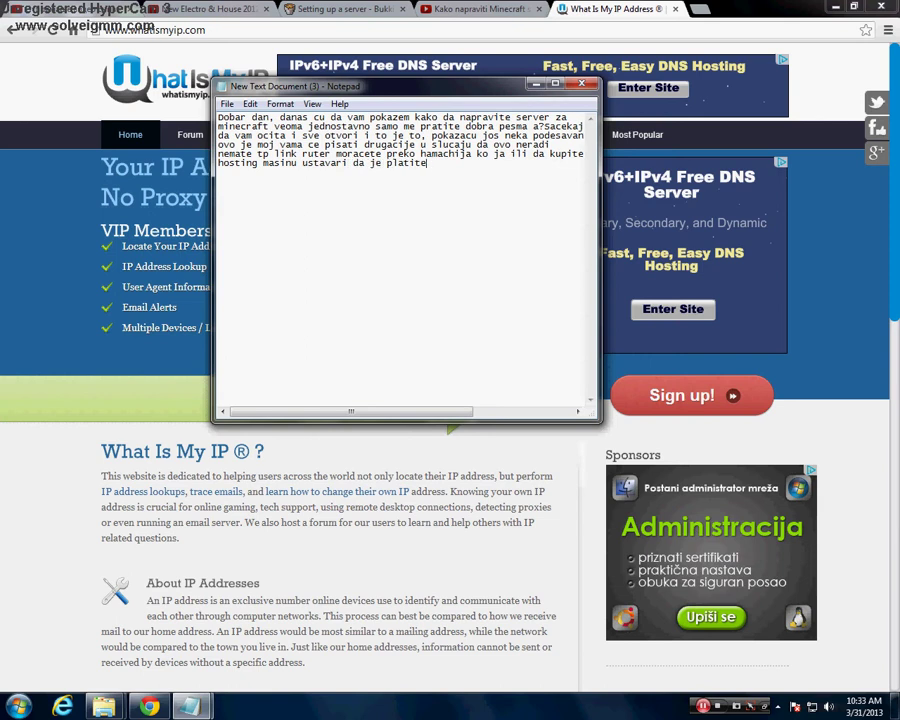
pyautogui.click(536, 83)
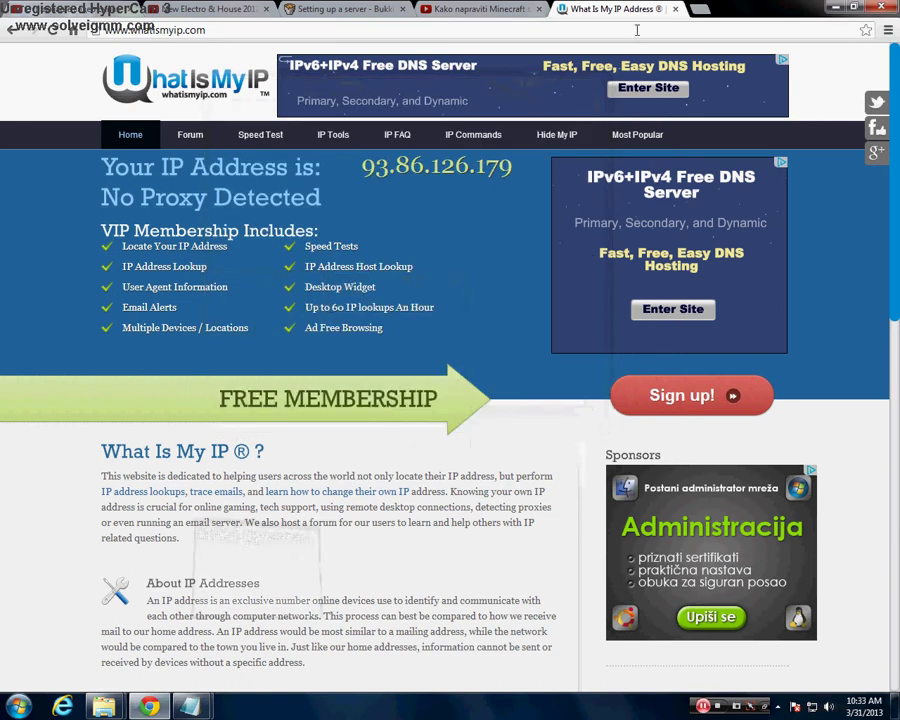
# Step: Minimize the browser, bring up LogMeIn Hamachi and place its window clear of the server properties file
pyautogui.click(834, 7)
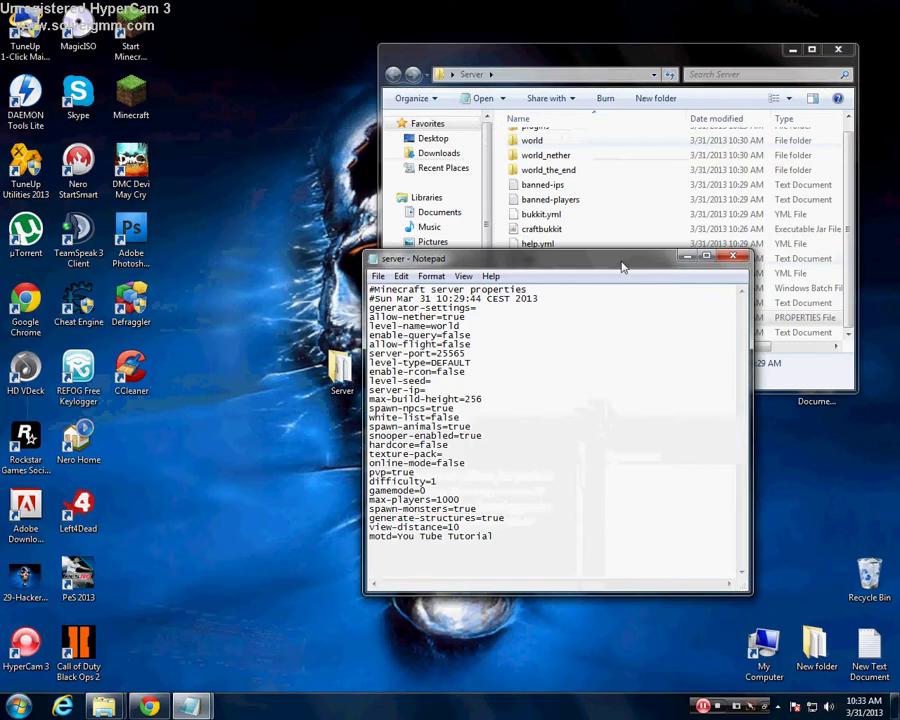
pyautogui.click(778, 706)
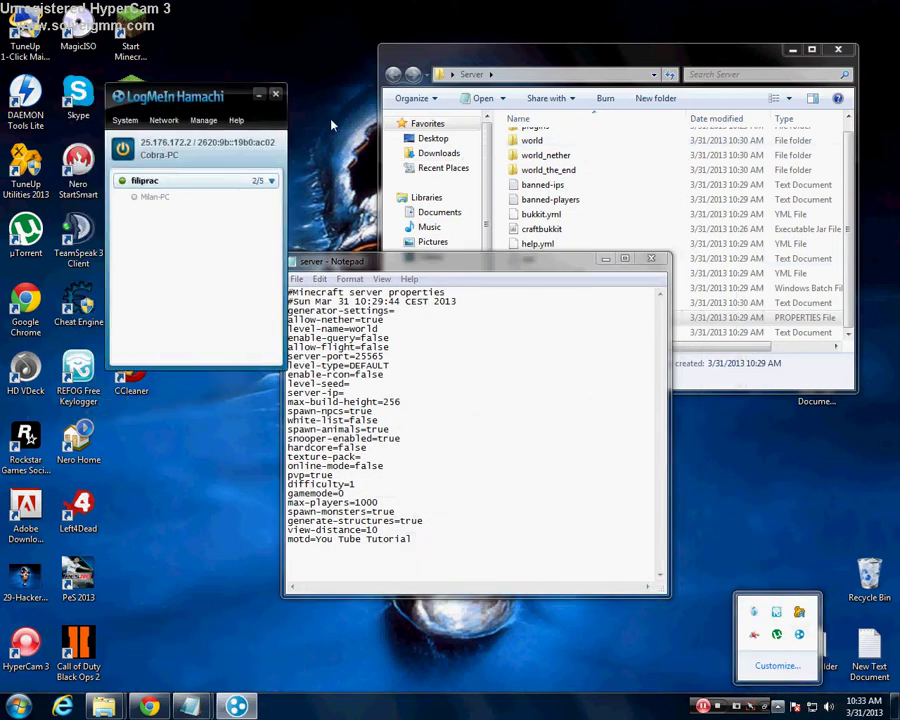
pyautogui.moveTo(158, 100); pyautogui.dragTo(818, 106)
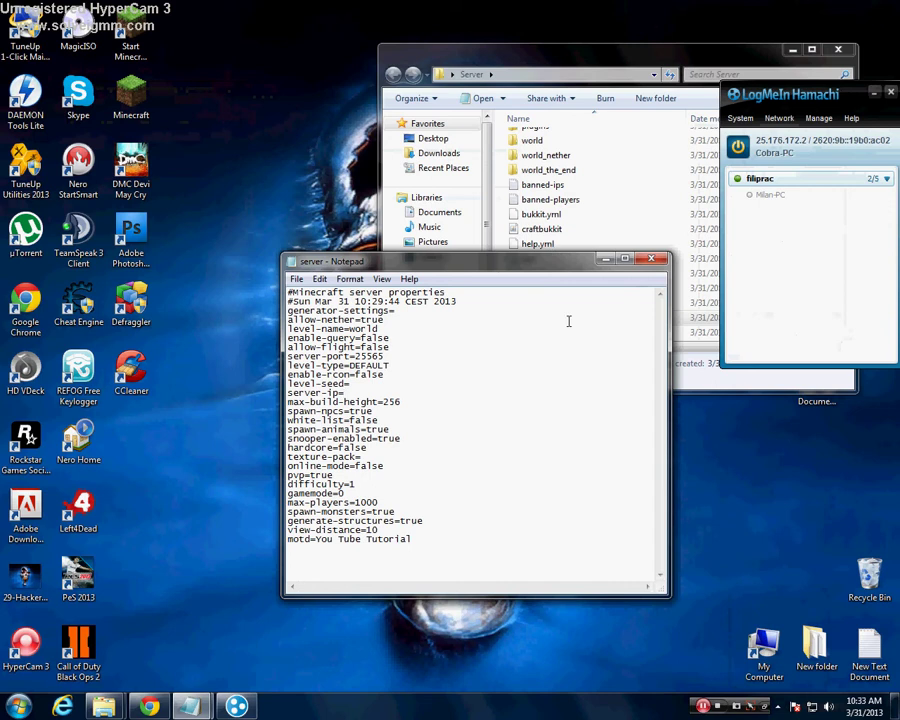
# Step: Try entering 25.176 from the Hamachi address as the server-ip value, and clear it again
pyautogui.click(380, 392)
pyautogui.write('25.176')
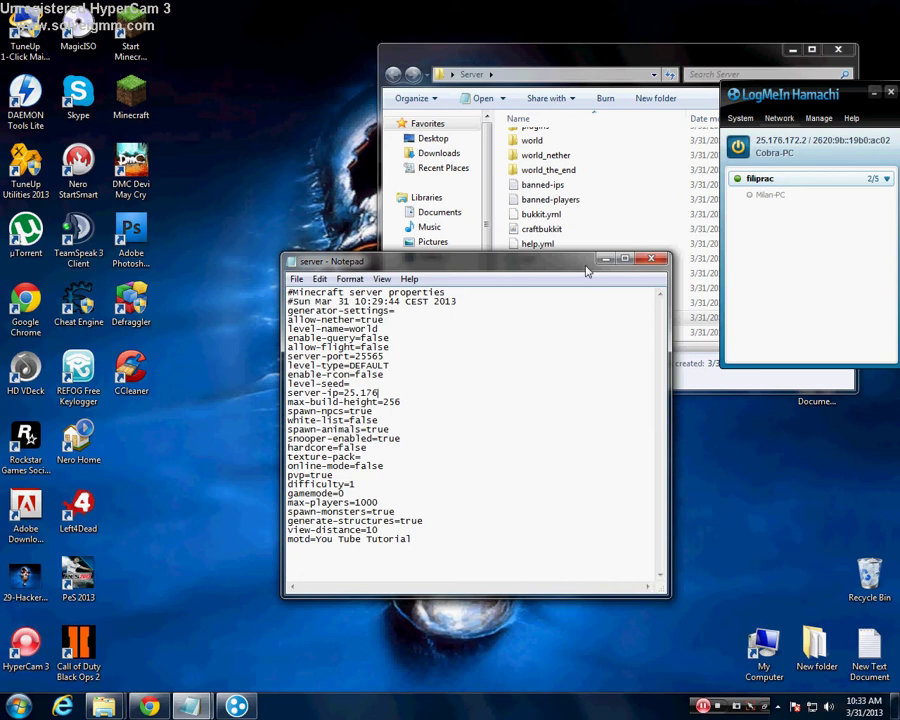
pyautogui.press('BackSpace')
pyautogui.press('BackSpace')
pyautogui.press('BackSpace')
pyautogui.press('BackSpace')
pyautogui.press('BackSpace')
pyautogui.press('BackSpace')
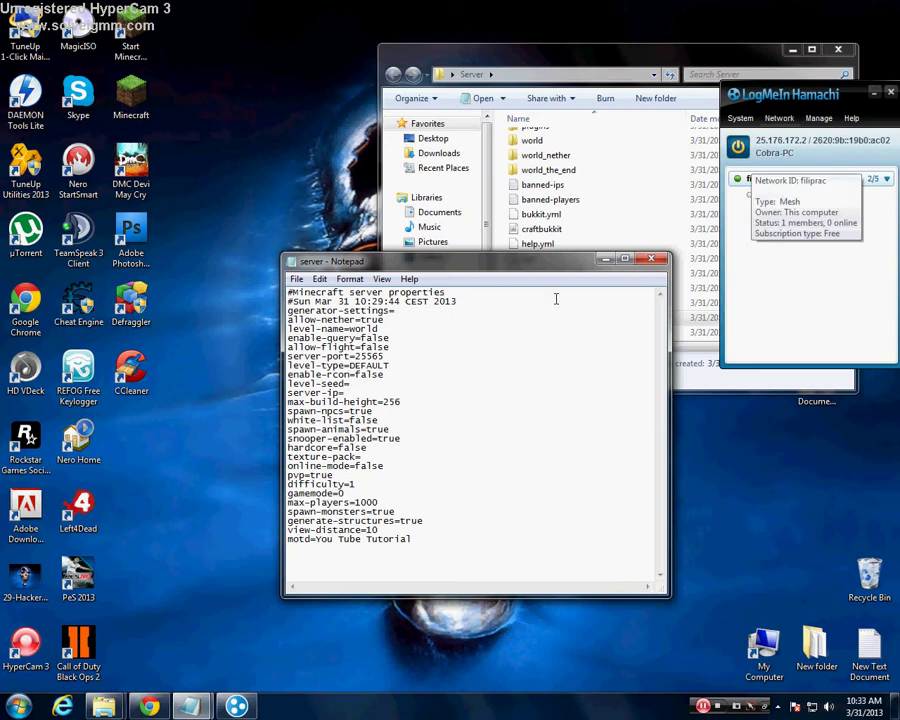
# Step: Close the server properties file without saving its changes and put away the Hamachi window
pyautogui.click(651, 258)
pyautogui.click(477, 361)
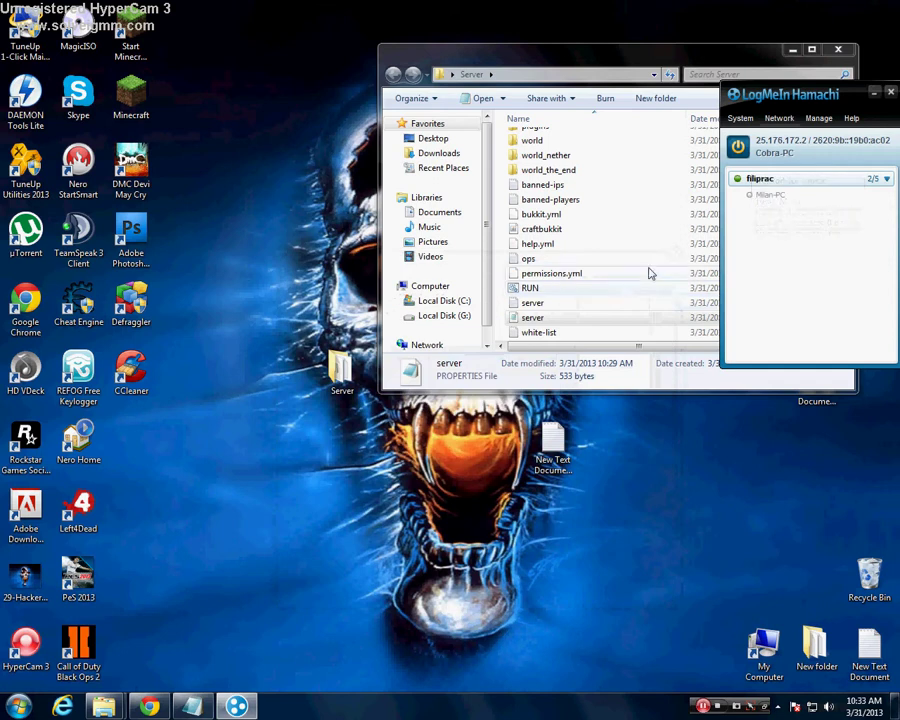
pyautogui.moveTo(821, 104); pyautogui.dragTo(688, 112)
pyautogui.click(754, 99)
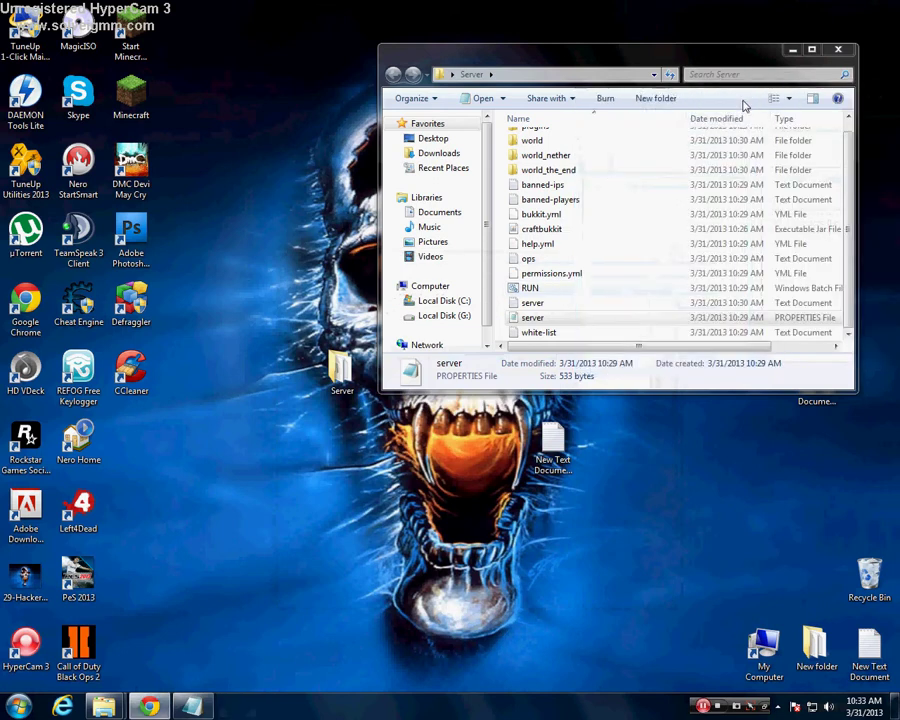
# Step: Start the Minecraft server with the RUN batch file, close the Server folder and move the console aside
pyautogui.moveTo(744, 54); pyautogui.dragTo(660, 62)
pyautogui.scroll(1, 615, 250)
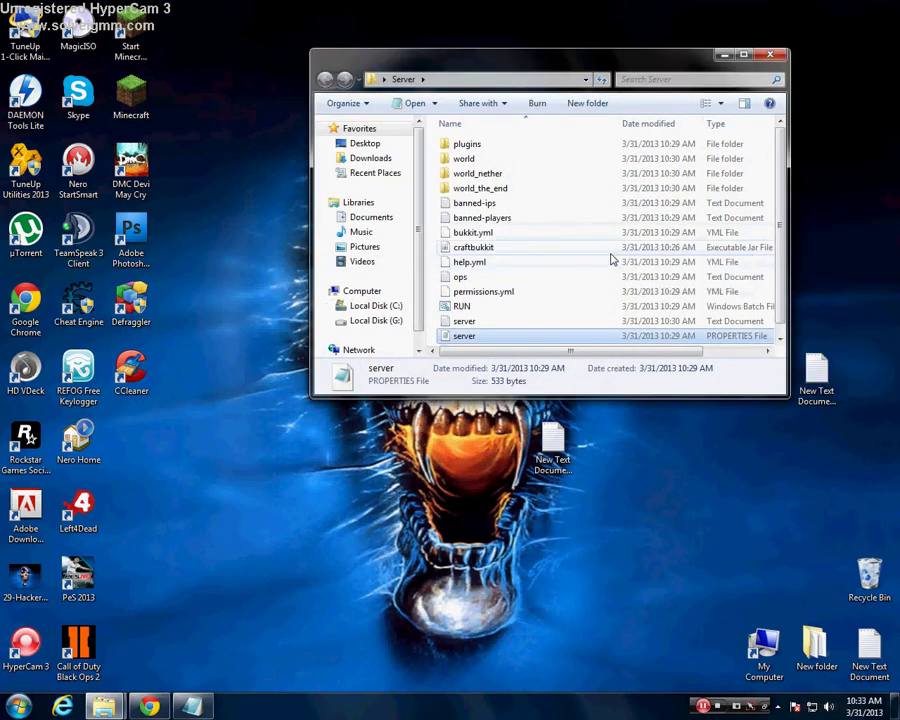
pyautogui.doubleClick(459, 310)
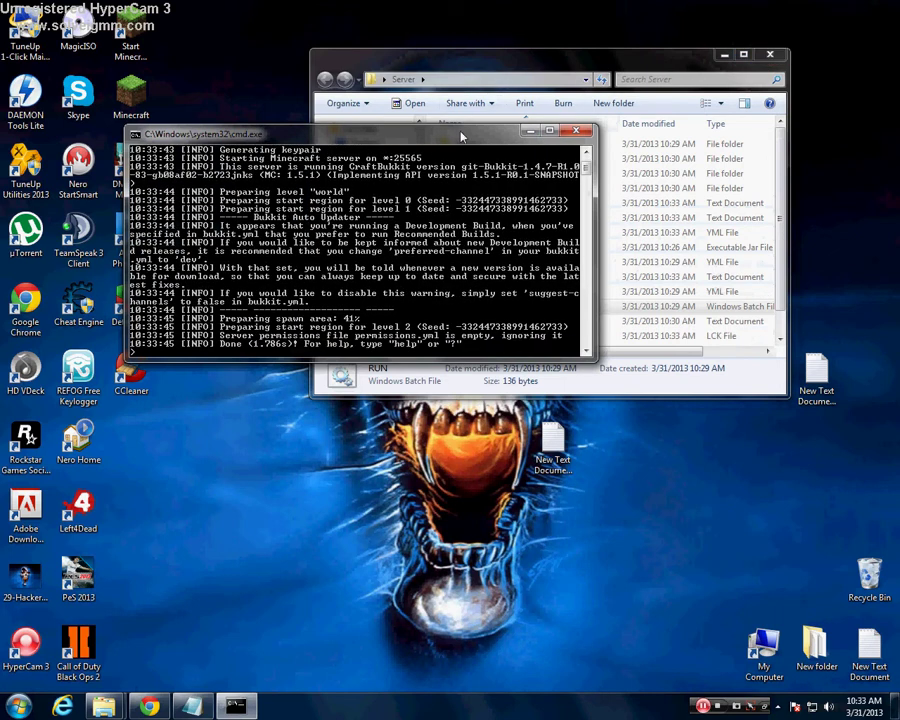
pyautogui.click(770, 54)
pyautogui.moveTo(534, 125); pyautogui.dragTo(809, 54)
# Step: Launch Minecraft from the desktop, set the username to "Duh102", enter the game and maximize its window
pyautogui.click(131, 95)
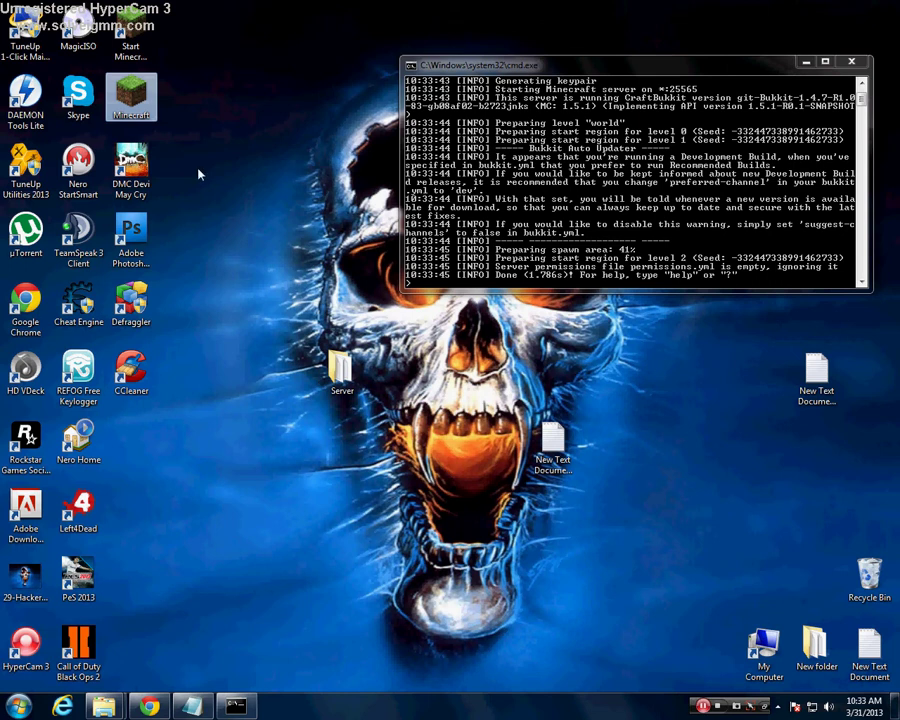
pyautogui.doubleClick(140, 113)
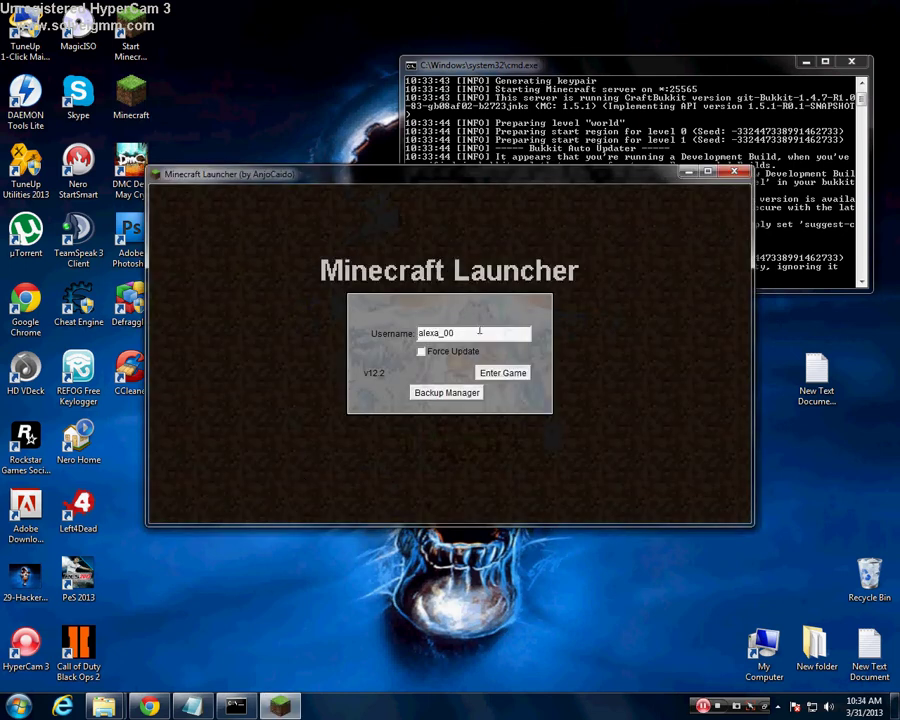
pyautogui.moveTo(460, 333); pyautogui.dragTo(169, 342)
pyautogui.press('BackSpace')
pyautogui.write('Duh102')
pyautogui.click(503, 372)
pyautogui.click(711, 176)
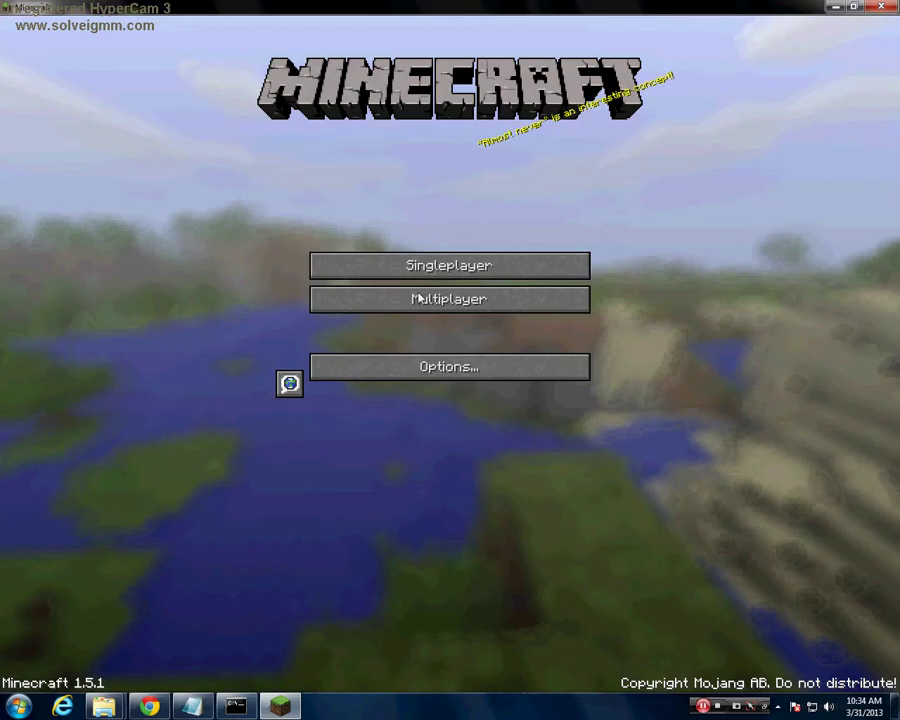
# Step: Try to join the saved server 25.176.172.2:25565 from the multiplayer server list
pyautogui.click(421, 302)
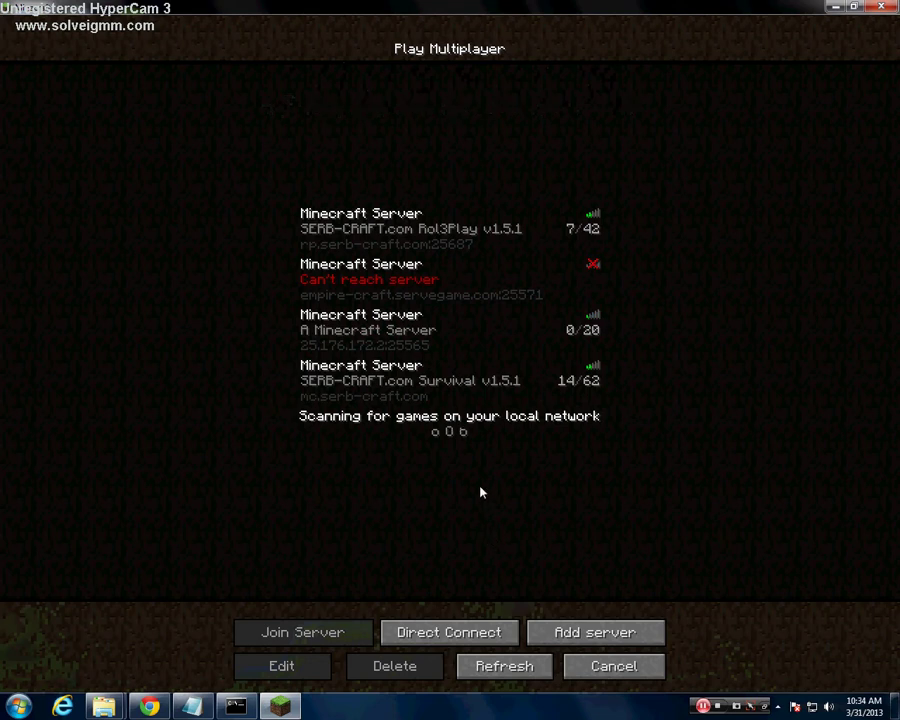
pyautogui.click(474, 327)
pyautogui.click(342, 622)
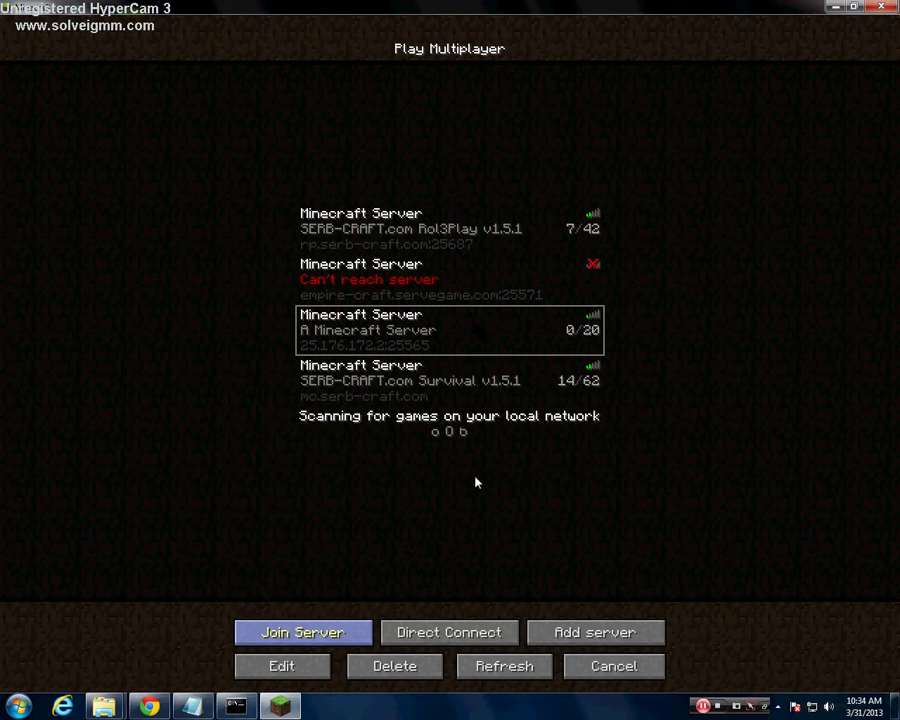
# Step: Try to connect directly to a server using the address 25565, then return to the multiplayer server list
pyautogui.click(486, 382)
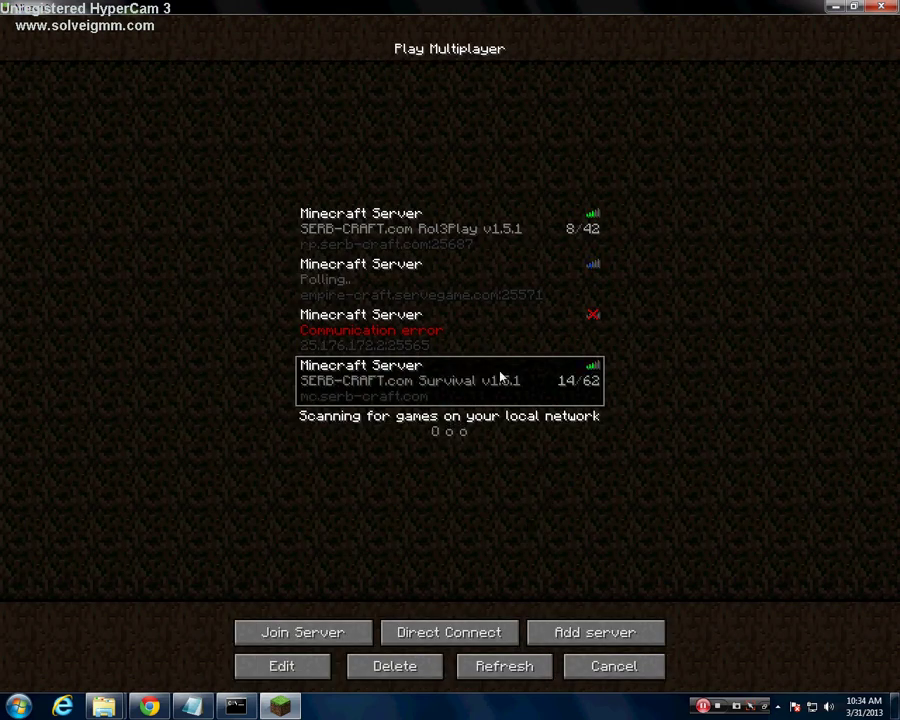
pyautogui.click(508, 640)
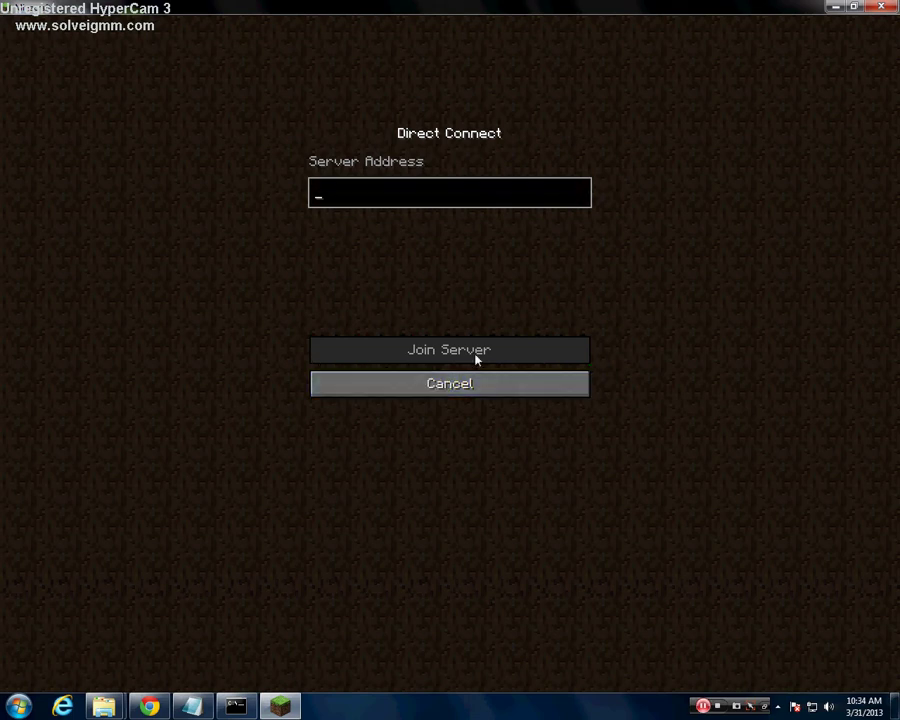
pyautogui.click(482, 383)
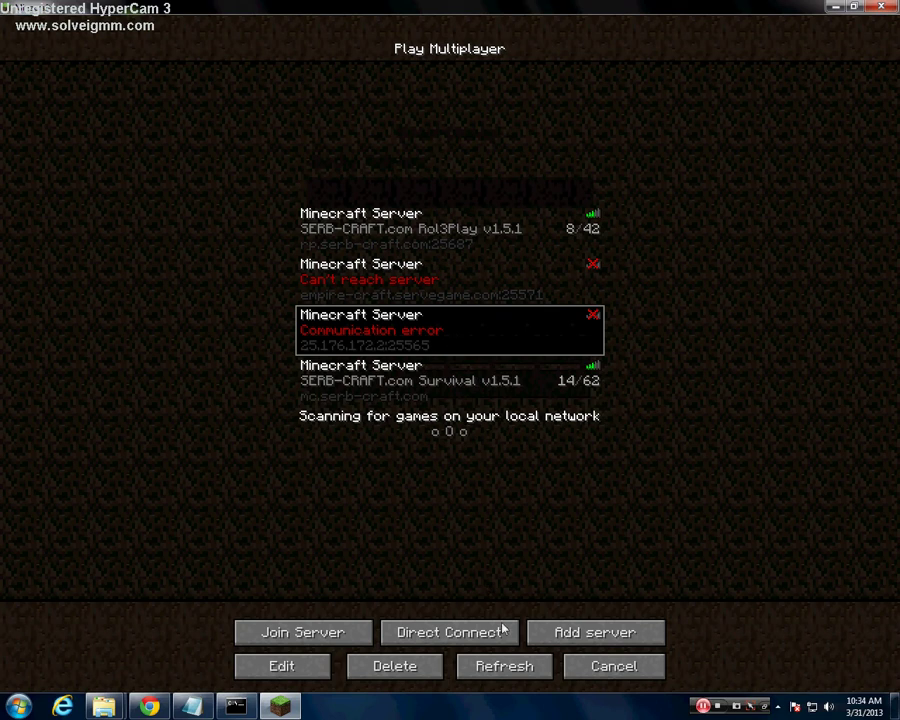
pyautogui.click(465, 632)
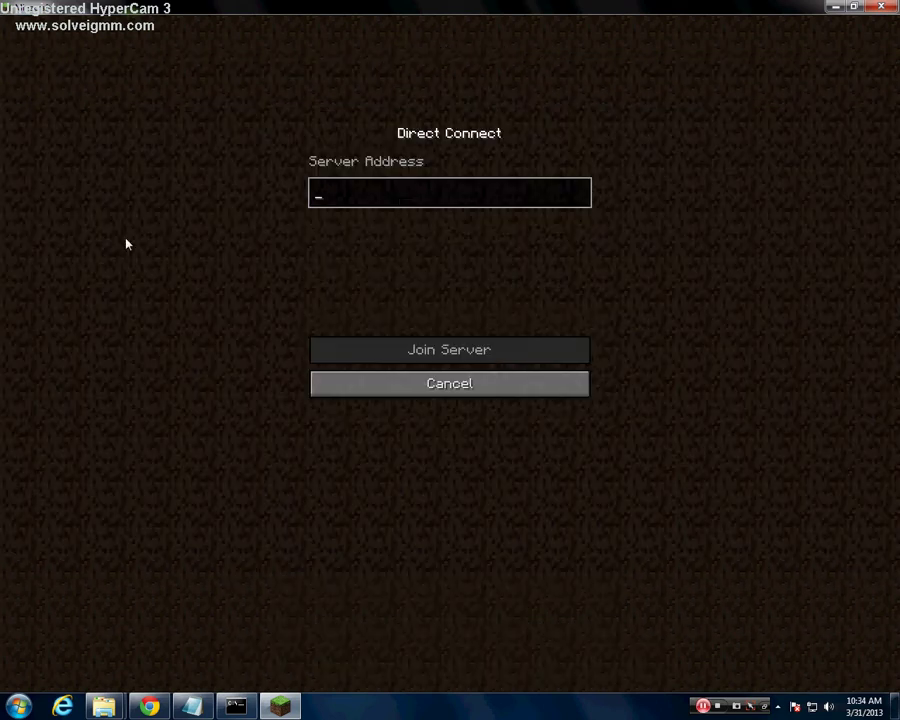
pyautogui.write('25')
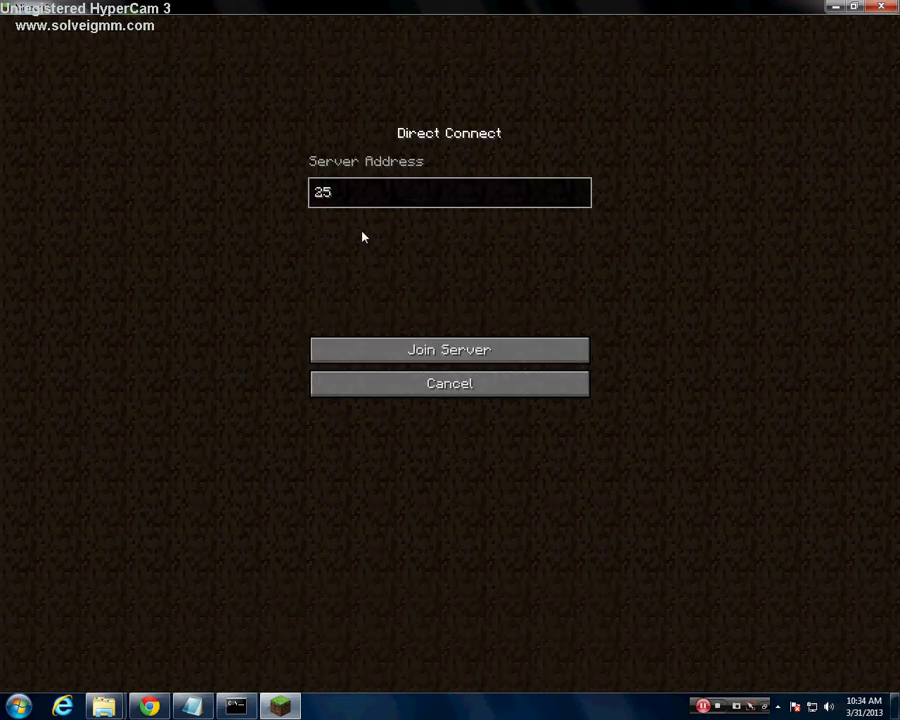
pyautogui.write('565')
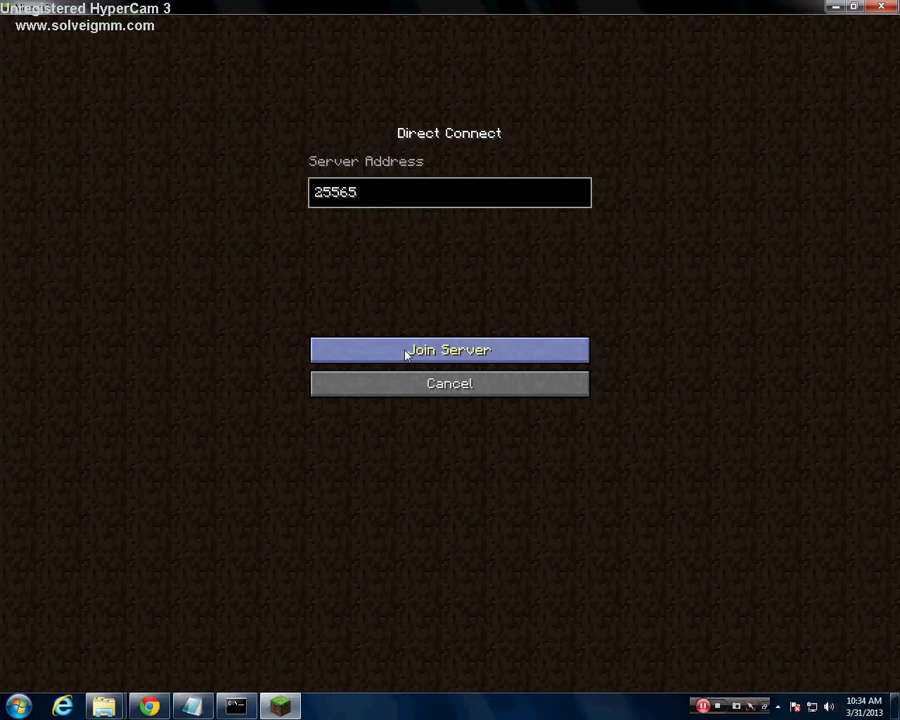
pyautogui.click(408, 350)
pyautogui.click(474, 384)
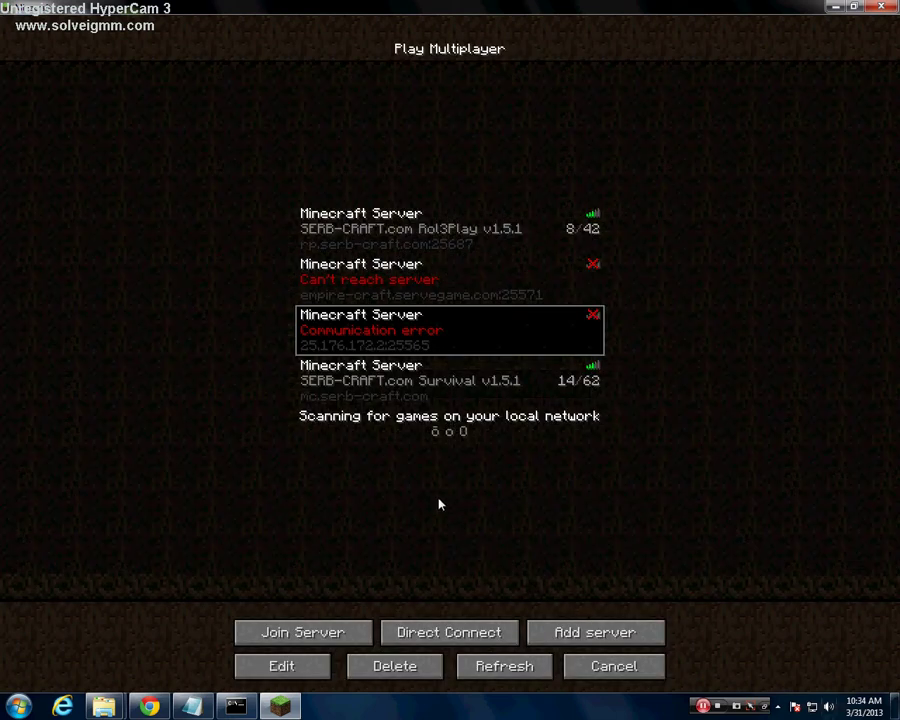
pyautogui.click(460, 632)
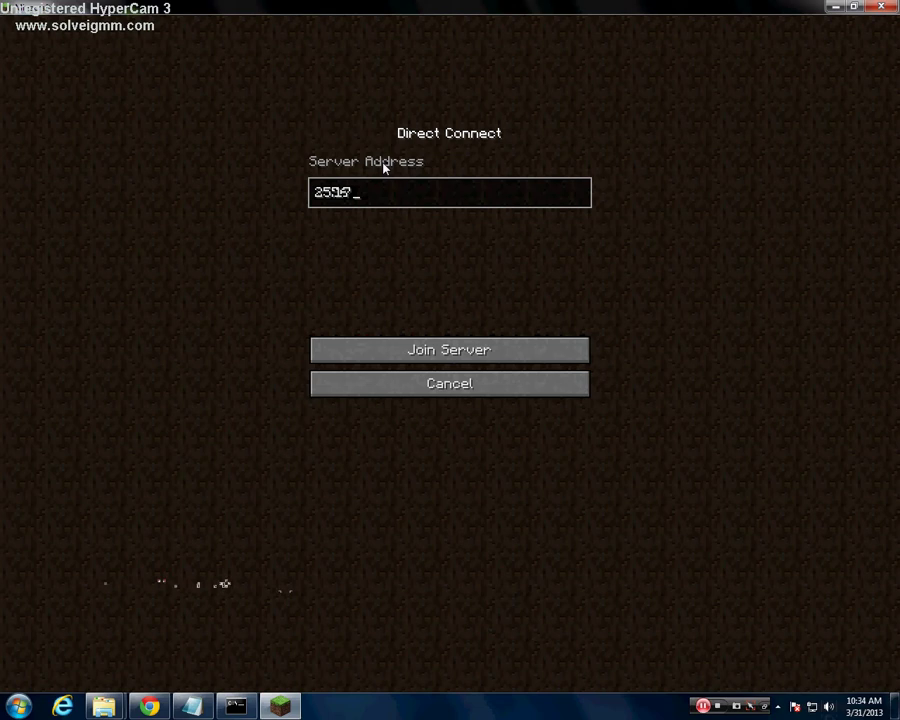
pyautogui.click(453, 388)
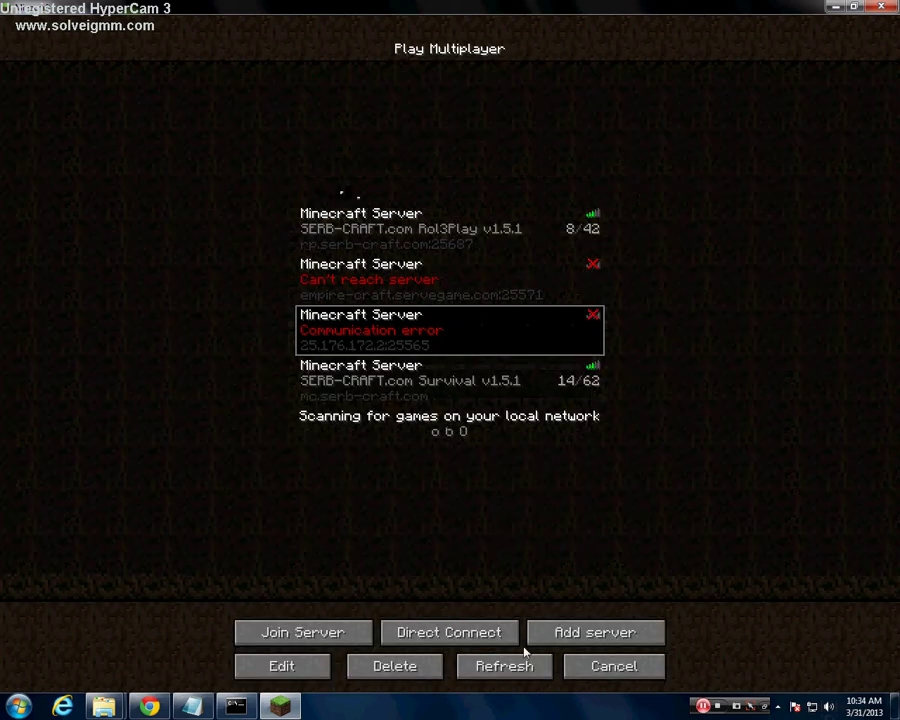
# Step: Refresh the server list and try twice to join the saved server 25.176.172.2:25565
pyautogui.click(524, 660)
pyautogui.click(450, 330)
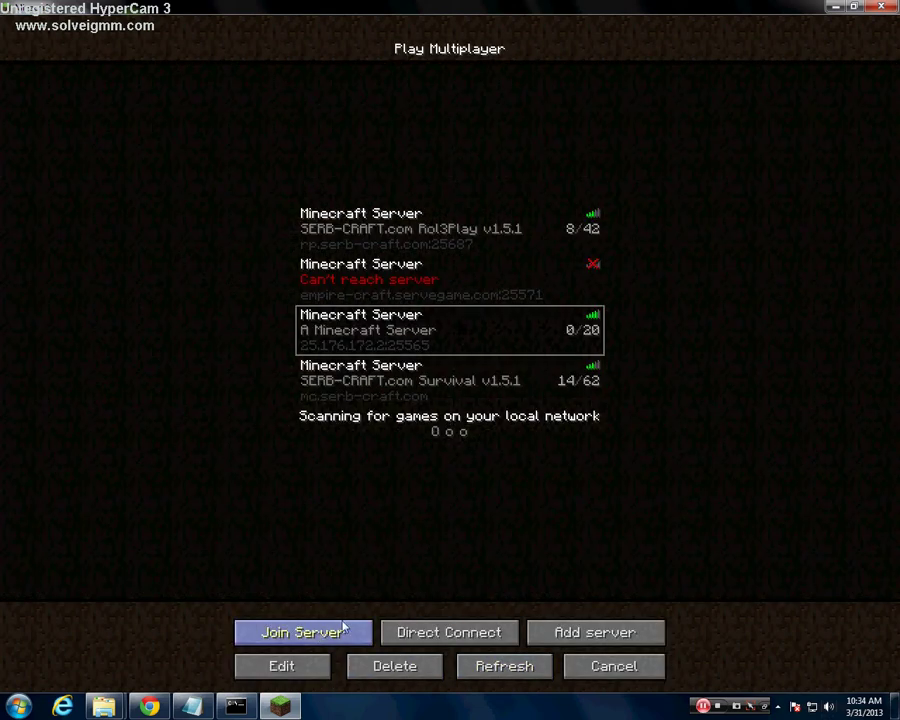
pyautogui.click(338, 632)
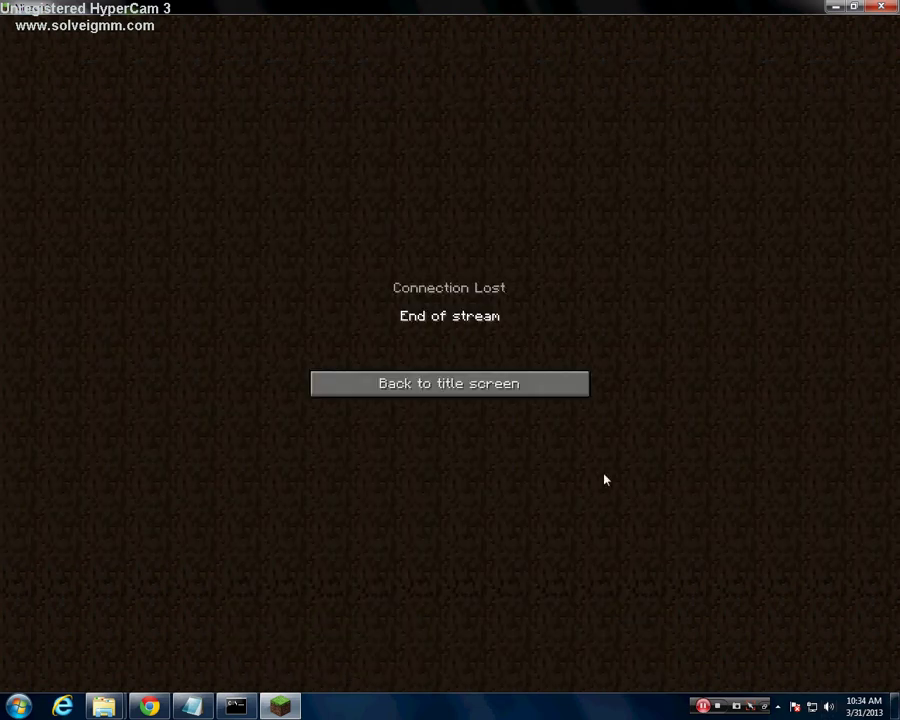
pyautogui.click(518, 385)
pyautogui.click(514, 667)
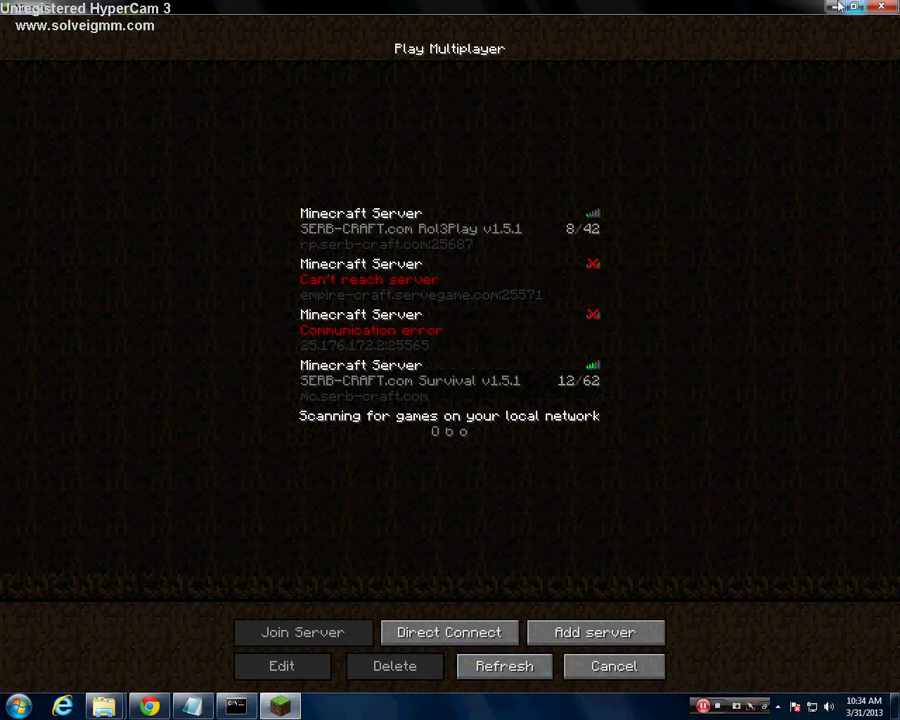
pyautogui.click(505, 670)
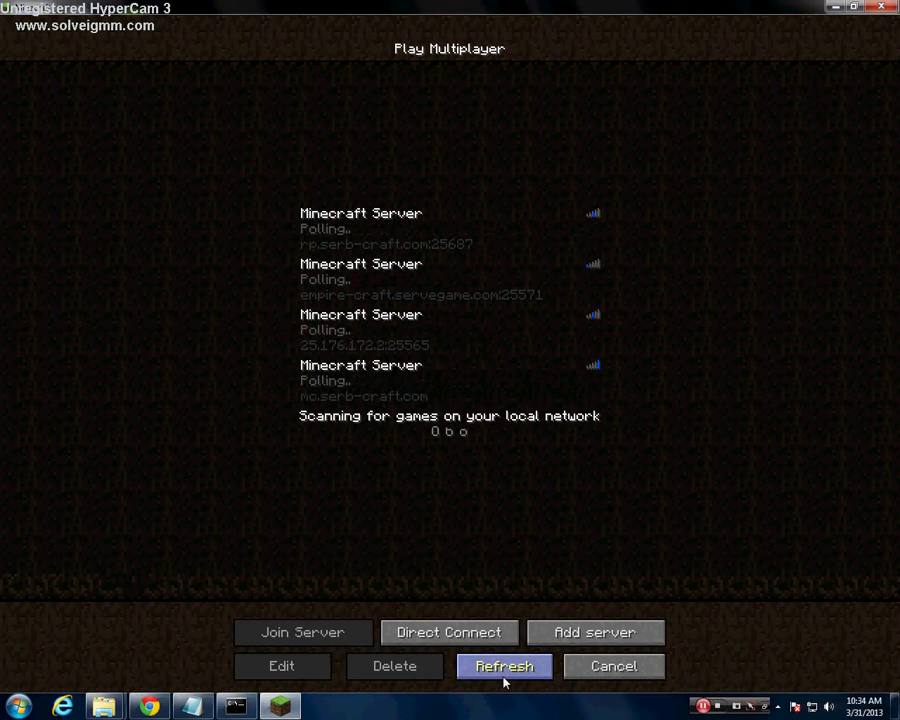
pyautogui.click(450, 325)
pyautogui.click(339, 635)
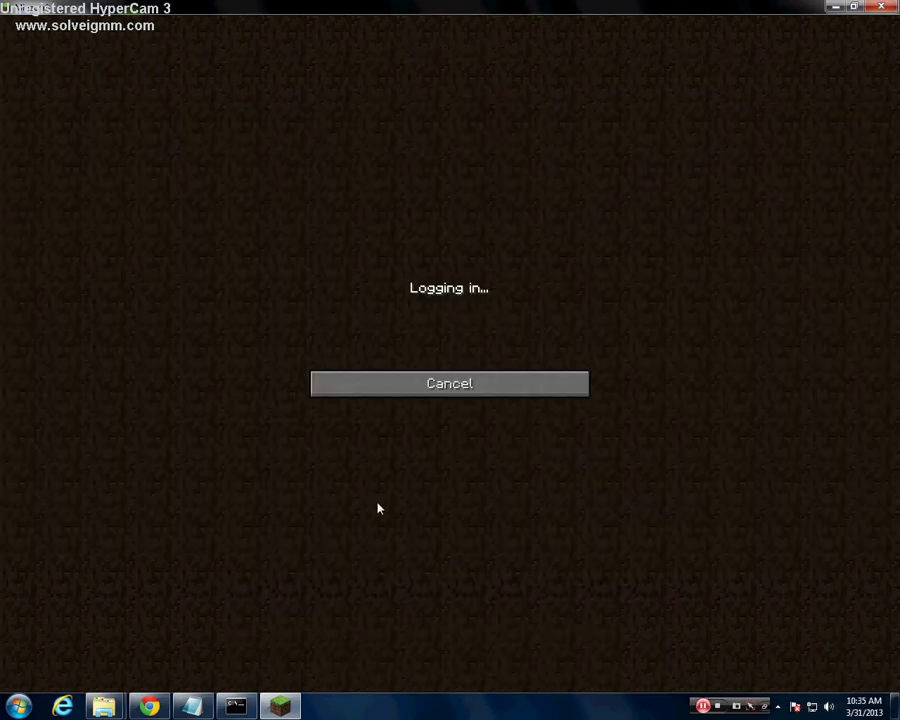
pyautogui.click(420, 384)
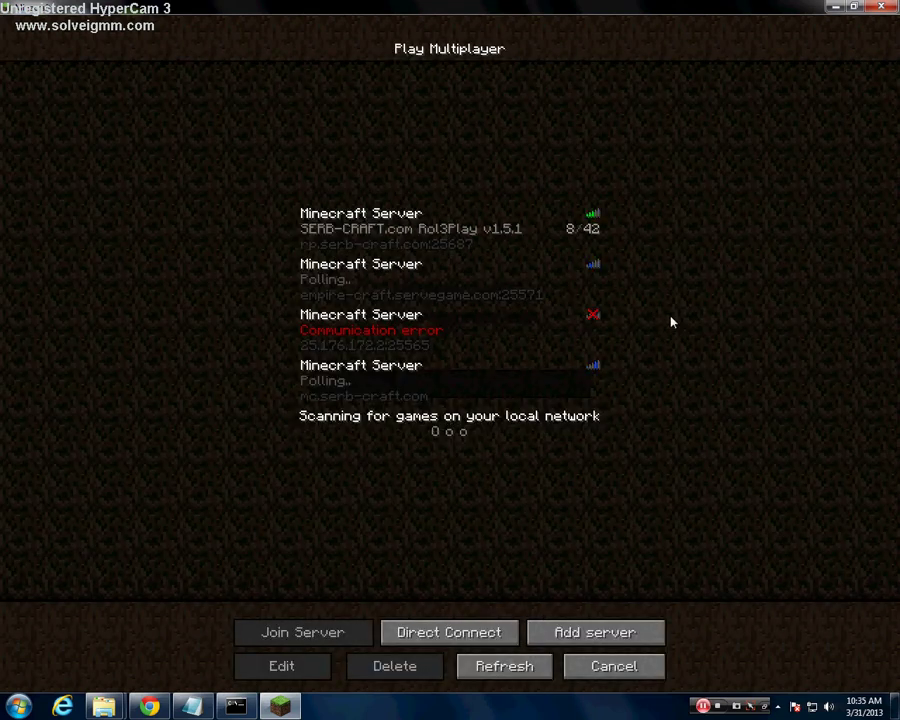
# Step: Switch to the server console, shut the server down with the stop command and dismiss the console
pyautogui.hotkey('alt', 'Tab')
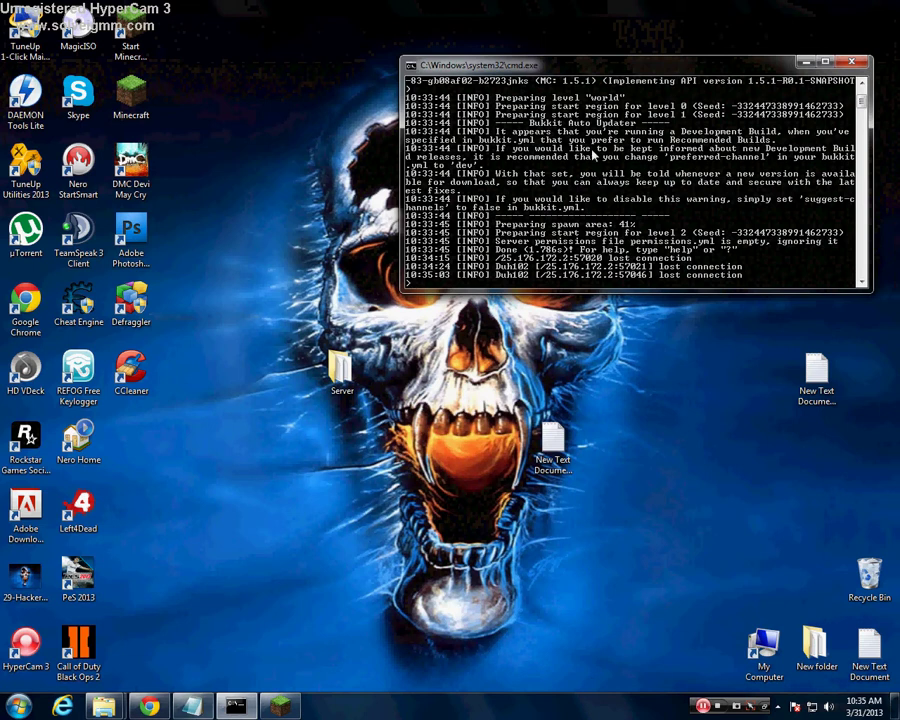
pyautogui.write('stop')
pyautogui.press('Return')
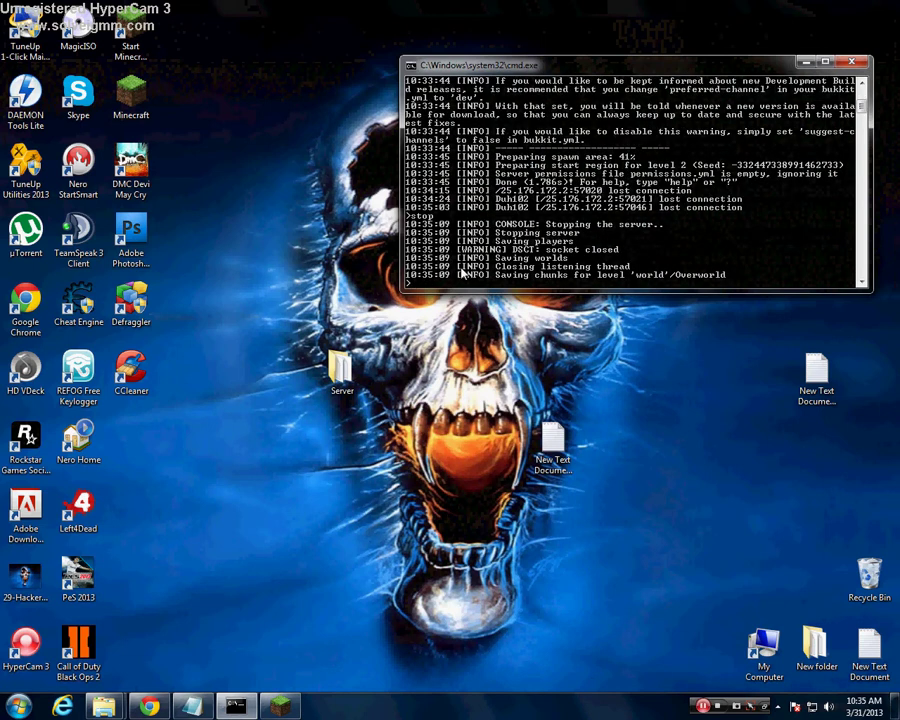
pyautogui.press('Return')
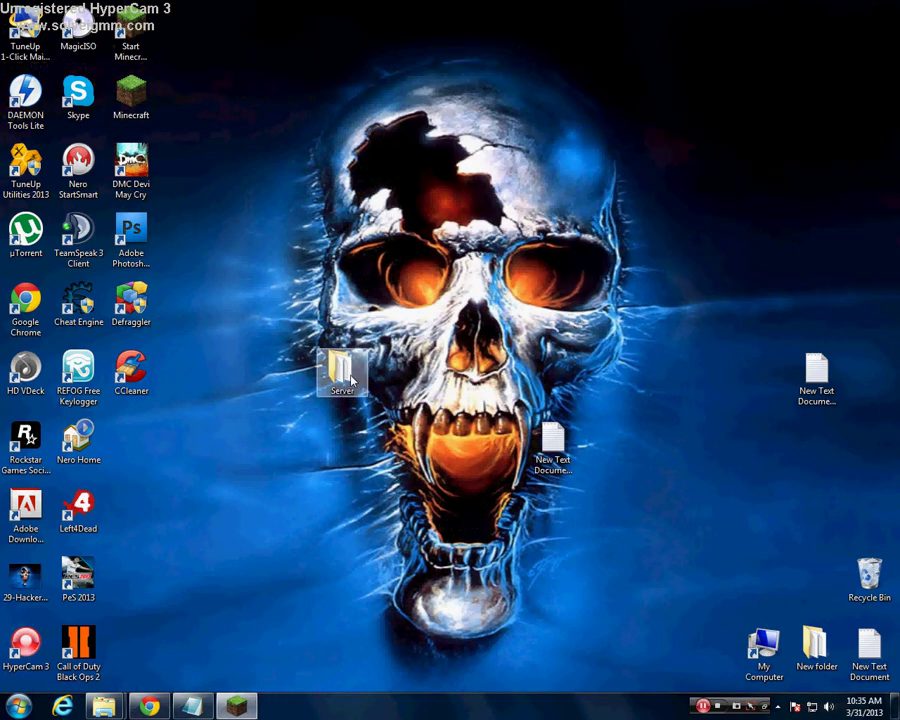
# Step: Set online-mode to false and max-players to 1000 in the Server folder's properties file, save it and restart the server with RUN
pyautogui.moveTo(104, 706)
pyautogui.click(176, 630)
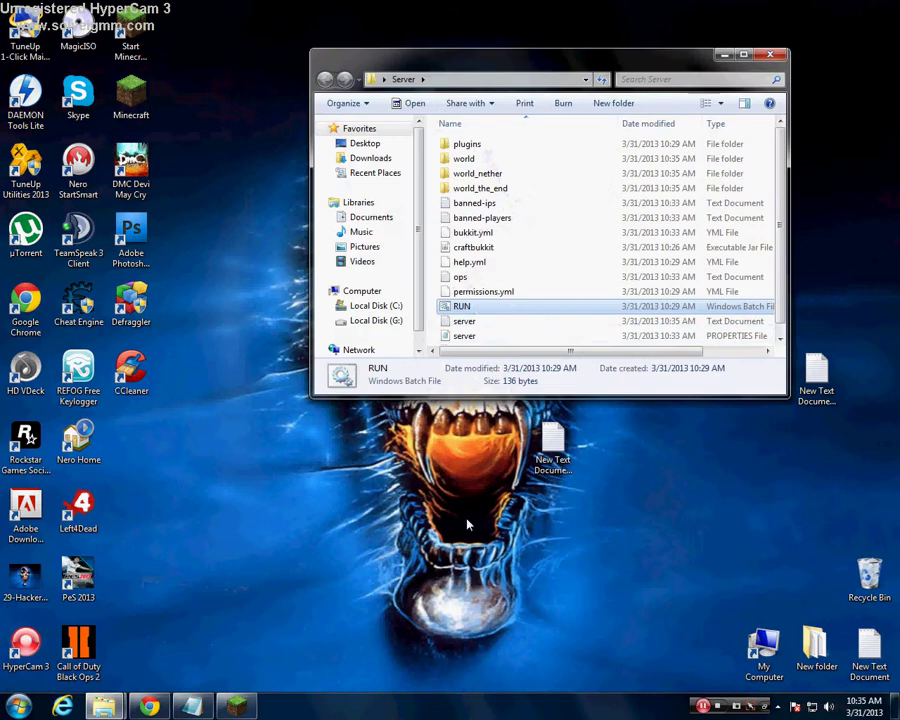
pyautogui.scroll(-1, 474, 316)
pyautogui.doubleClick(474, 323)
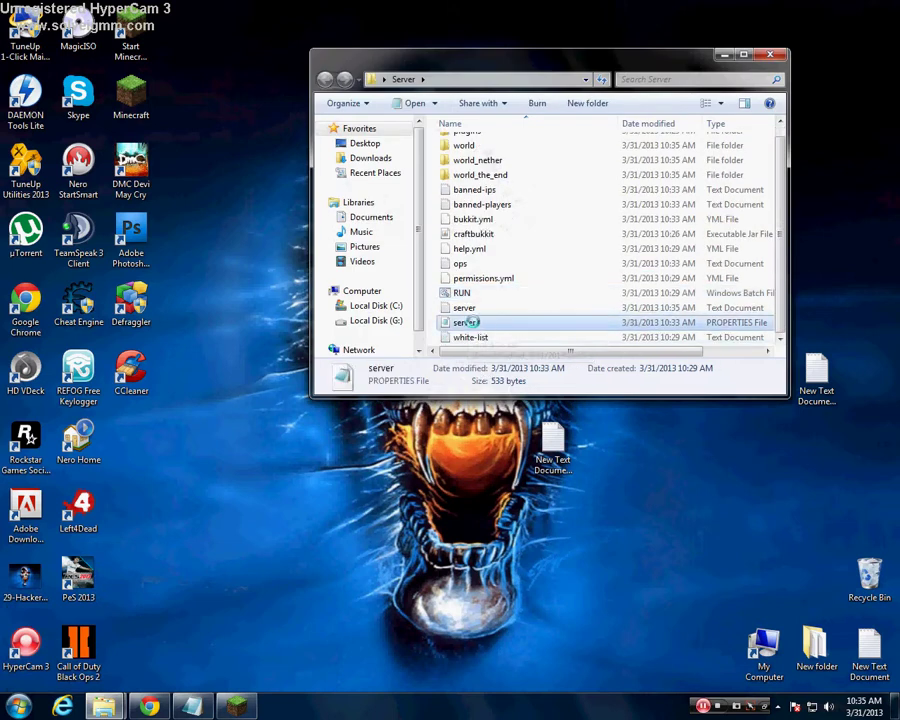
pyautogui.moveTo(385, 467); pyautogui.dragTo(362, 467)
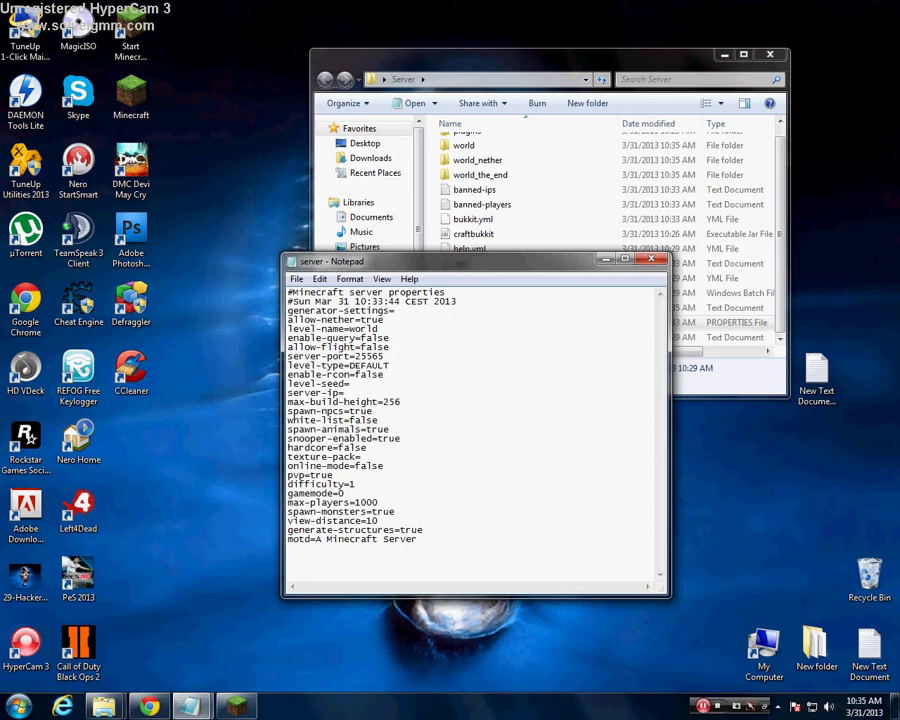
pyautogui.click(297, 282)
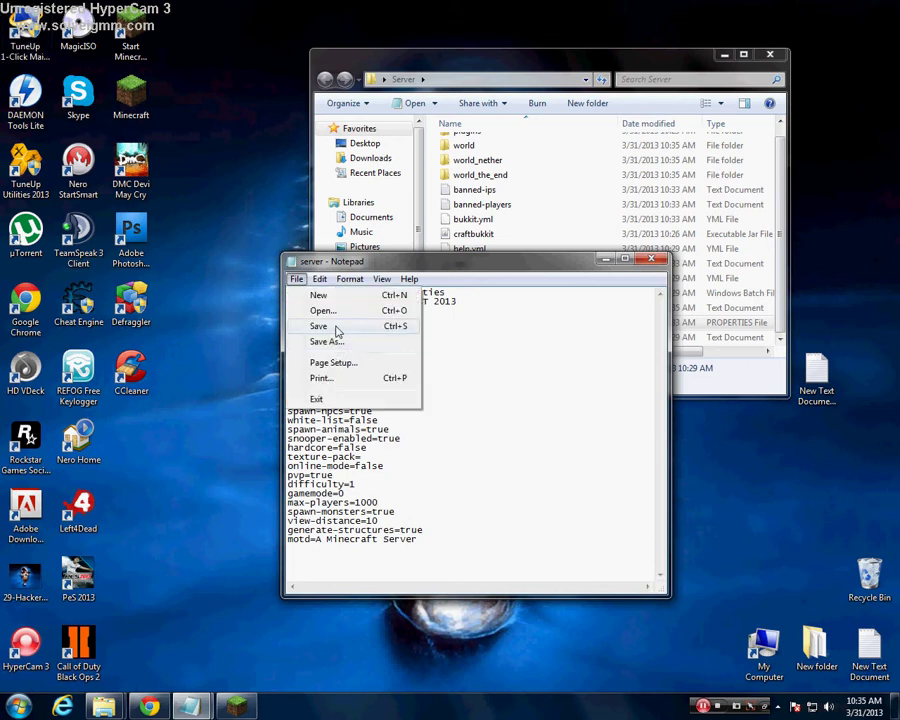
pyautogui.click(337, 327)
pyautogui.click(651, 259)
pyautogui.doubleClick(490, 294)
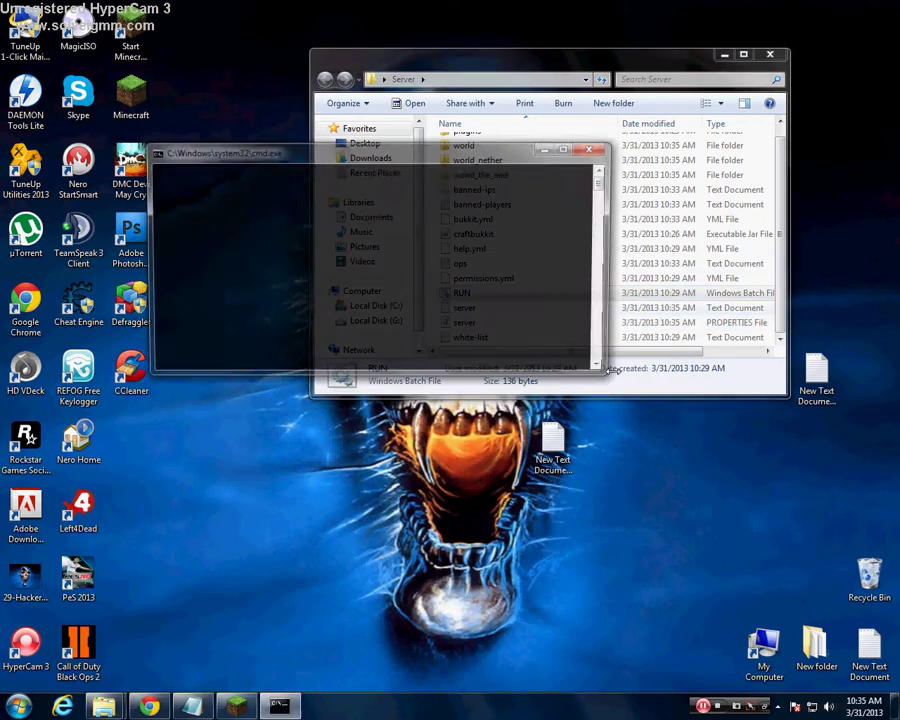
# Step: Add "malo sam se zezno :p" to the end of the open Notepad note and minimize it
pyautogui.click(192, 706)
pyautogui.click(470, 174)
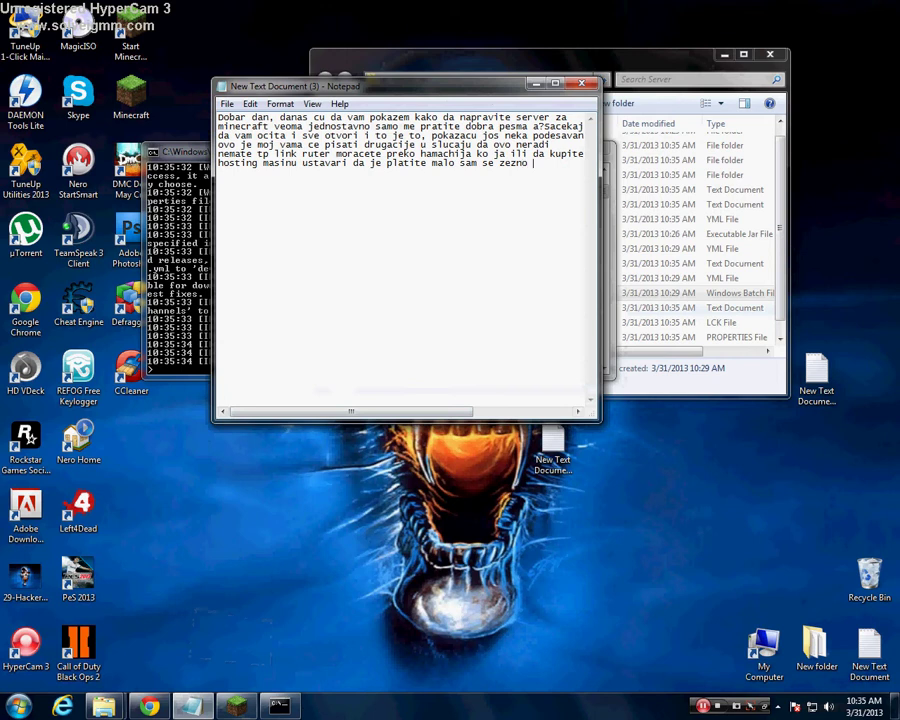
pyautogui.write('malo sam se zezno :p')
pyautogui.click(535, 85)
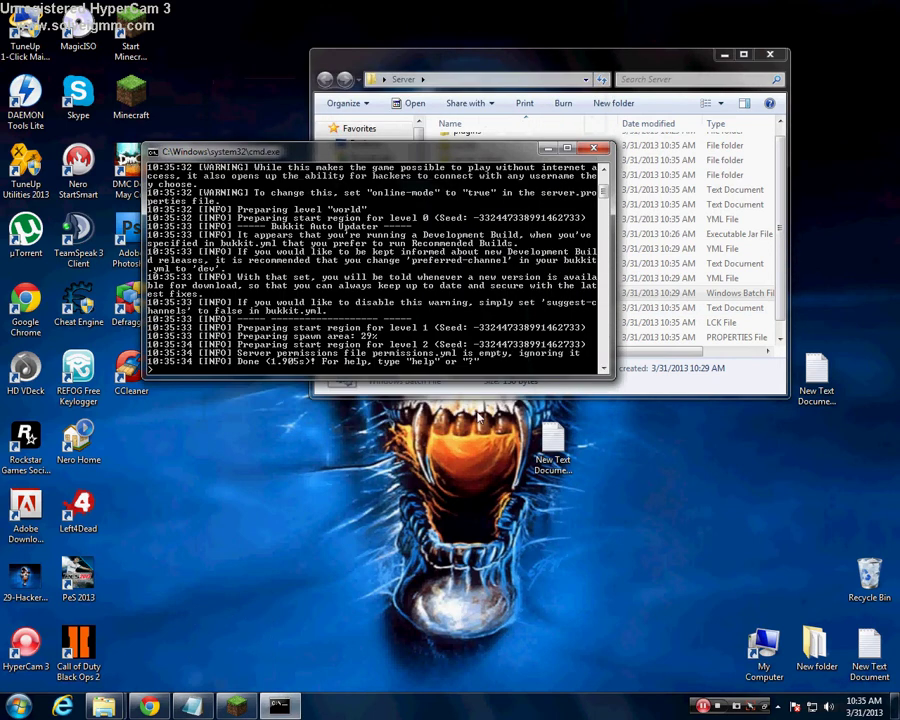
# Step: Switch back to Minecraft, refresh the server list and join the saved server 25.176.172.2:25565
pyautogui.hotkey('alt', 'Tab')
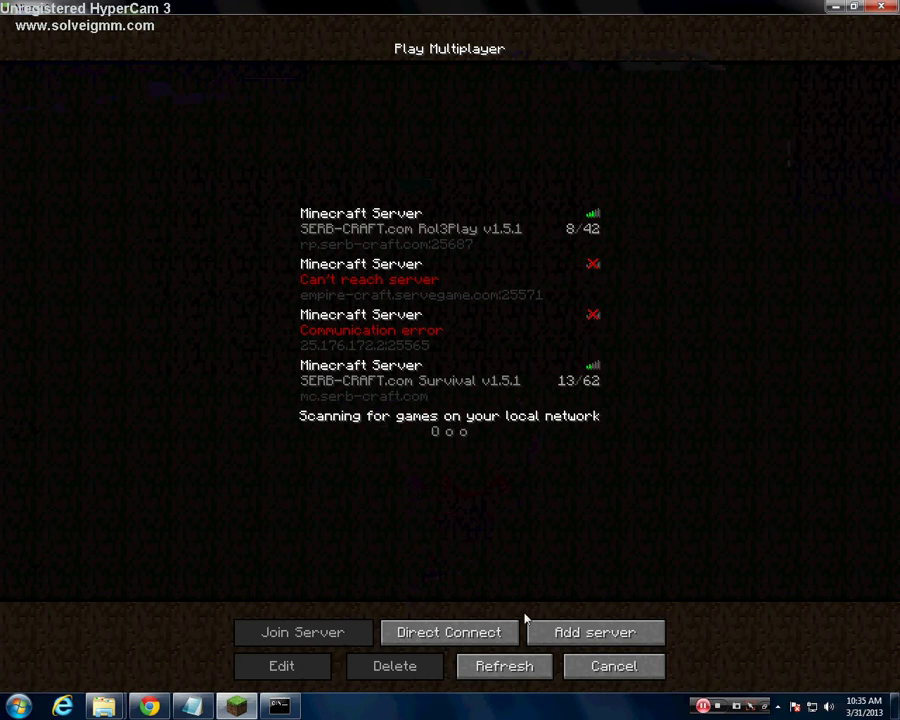
pyautogui.click(504, 666)
pyautogui.click(527, 345)
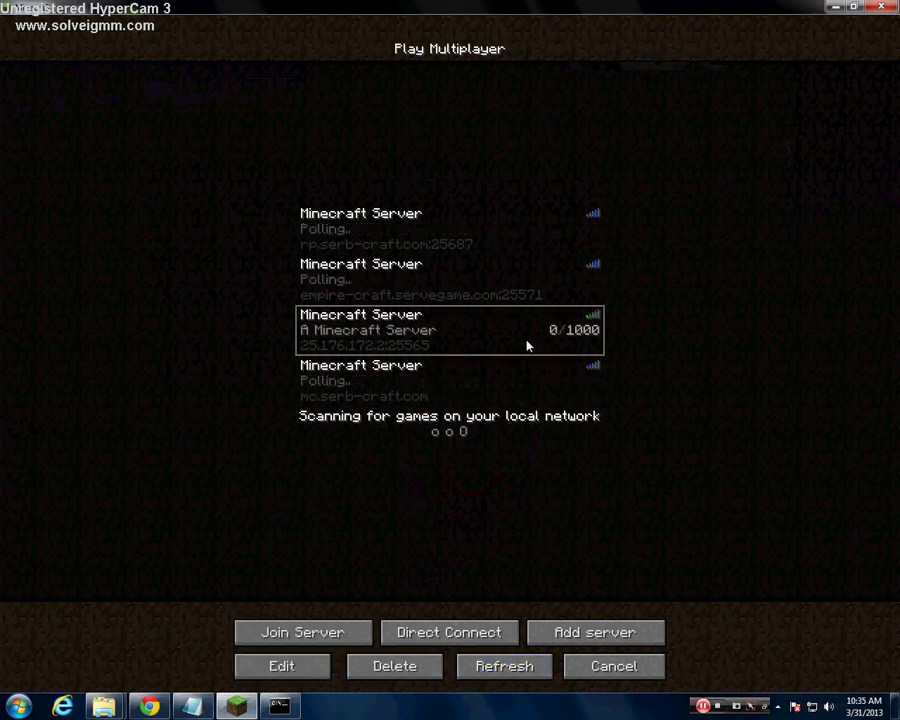
pyautogui.click(347, 633)
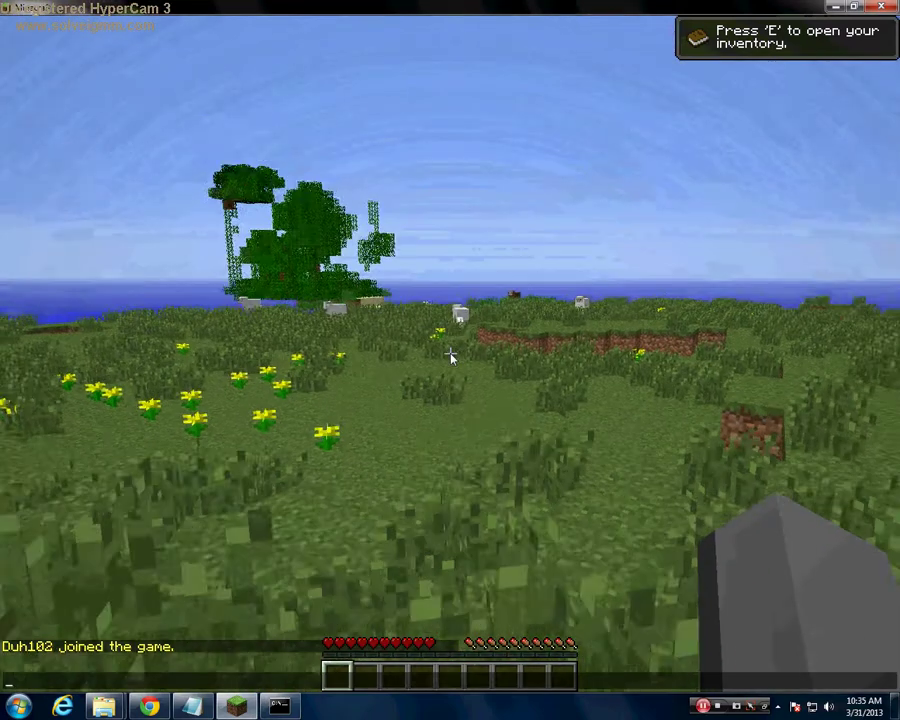
# Step: Send the chat message "i to je to sledeci put cu vam pokazati kako da skinete plugine i ubacite ih na srw dovidjenja" and open the game menu
pyautogui.write('ti to h')
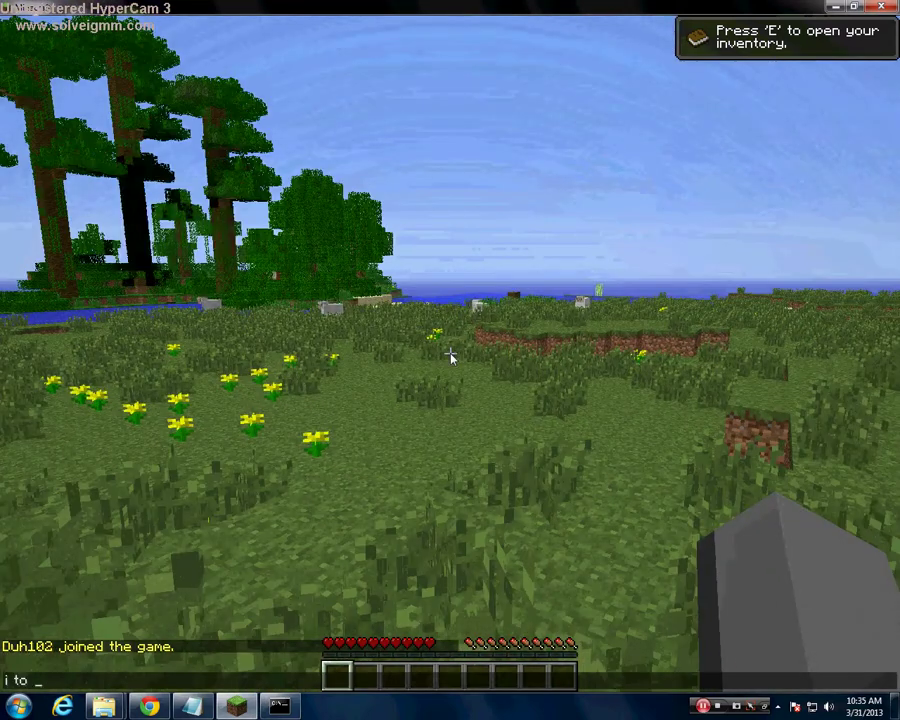
pyautogui.press('BackSpace')
pyautogui.write('je to ')
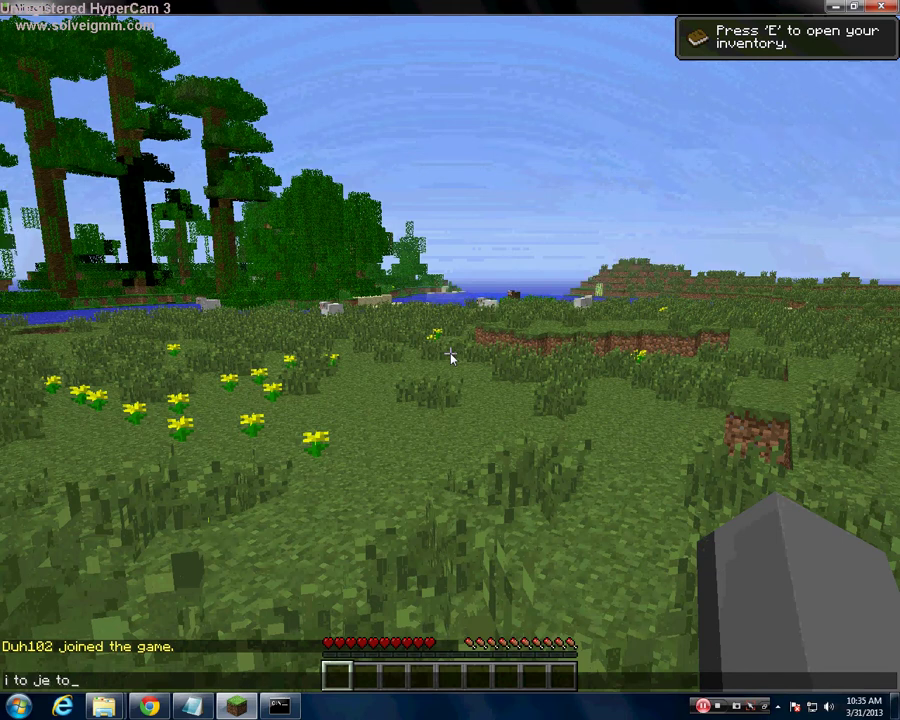
pyautogui.write('sle')
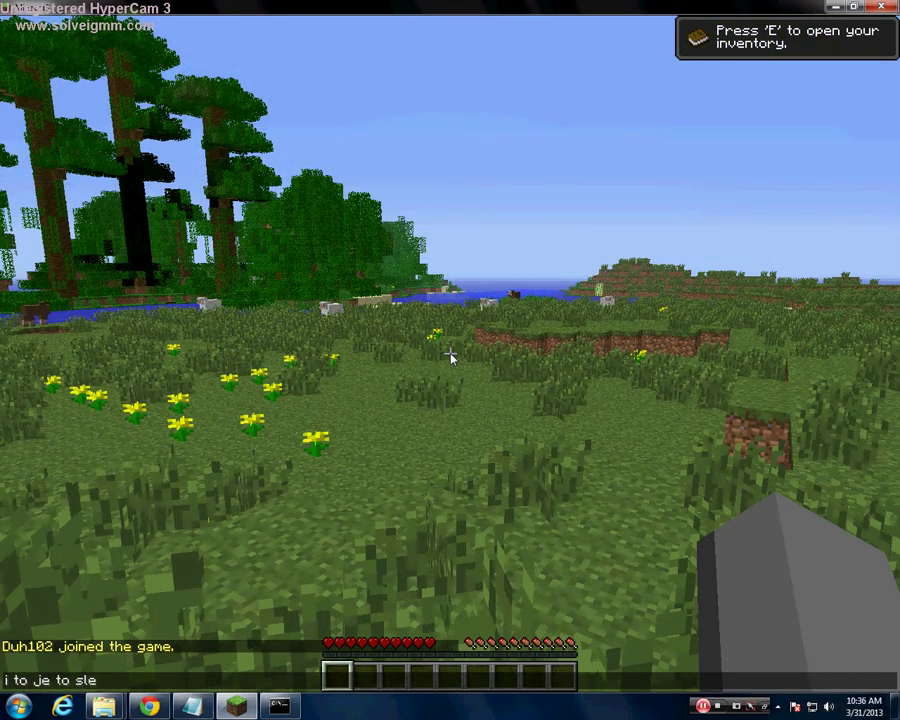
pyautogui.write('deci pu')
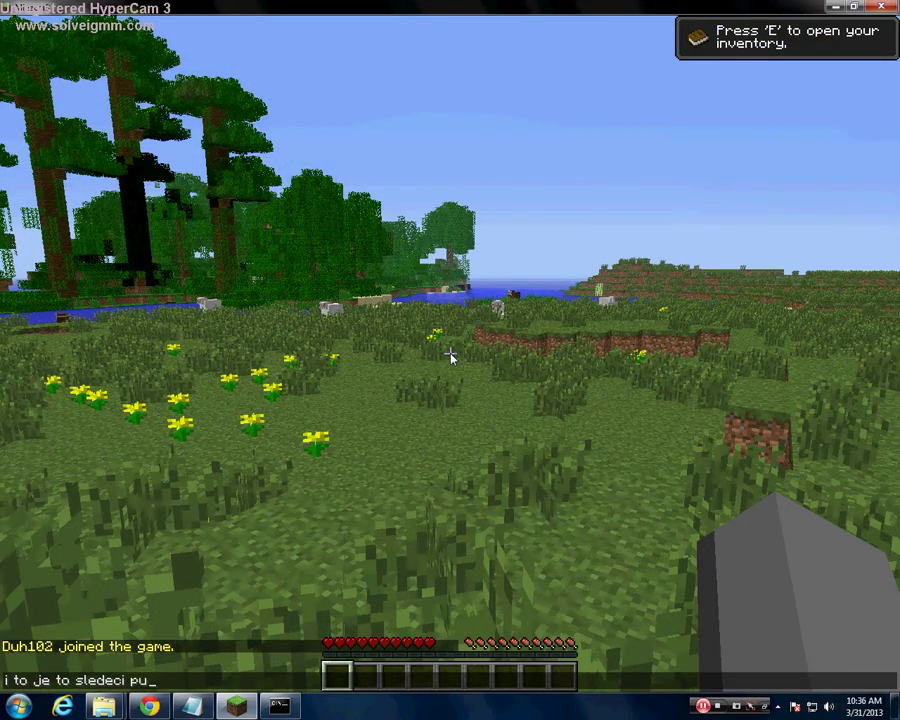
pyautogui.write('t cu vam')
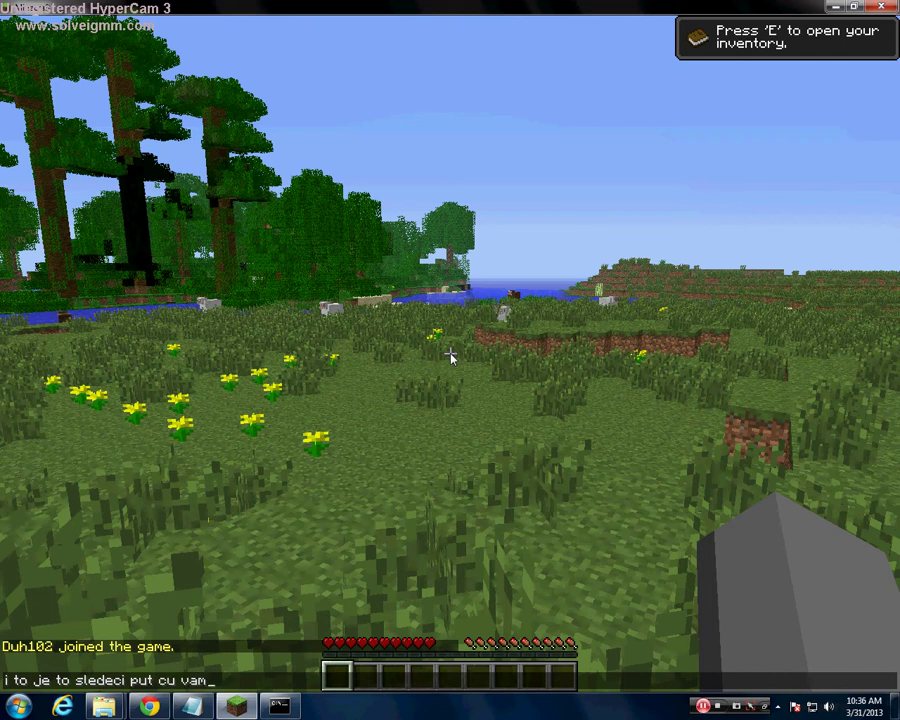
pyautogui.write(' pokaza')
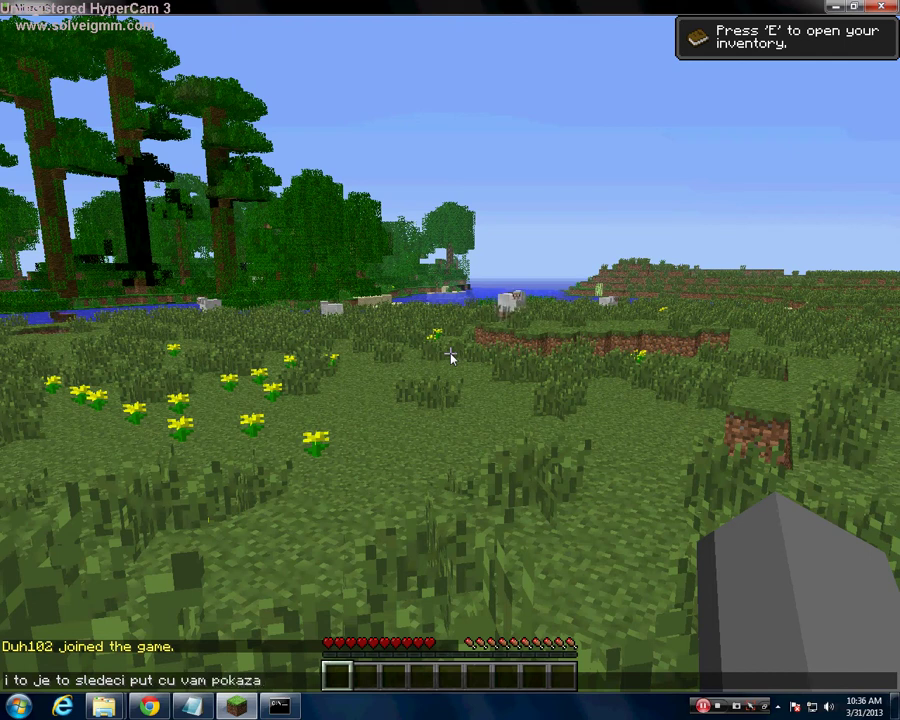
pyautogui.write('ti kako da s')
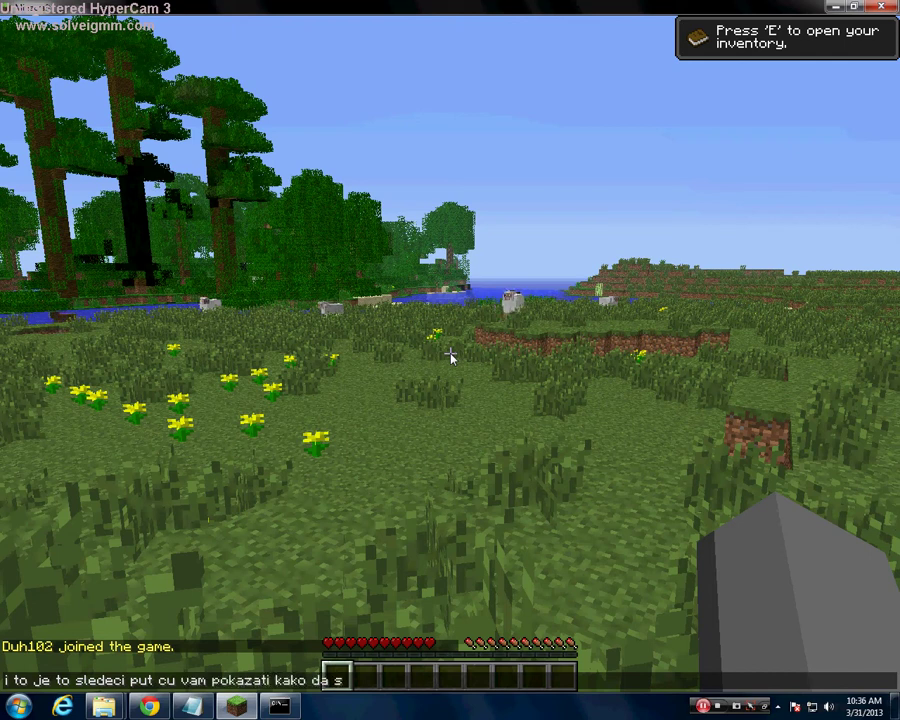
pyautogui.write('kinete ')
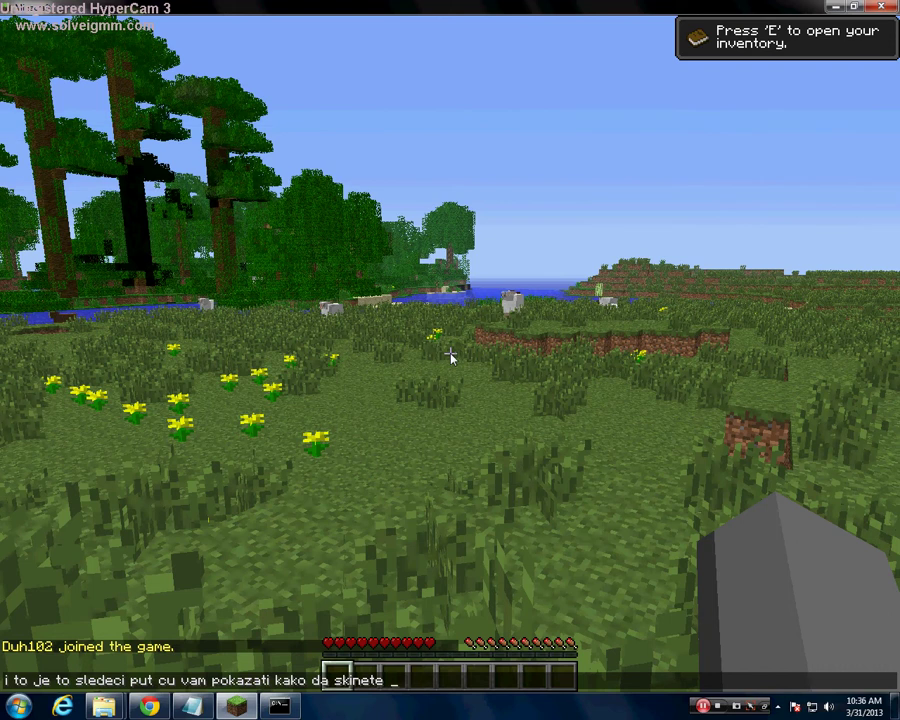
pyautogui.write('plugine i')
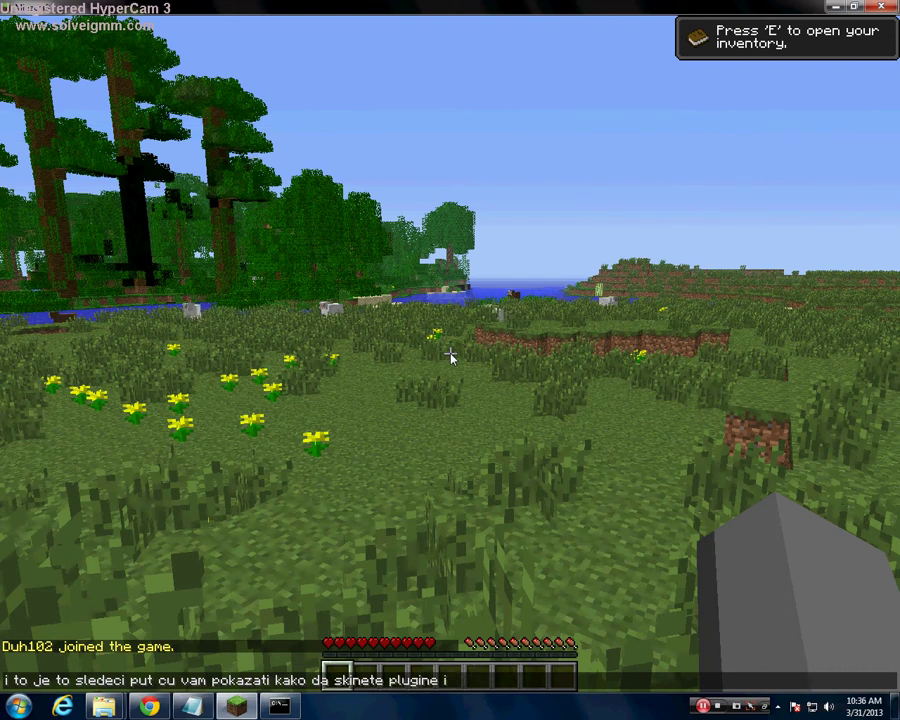
pyautogui.write(' u')
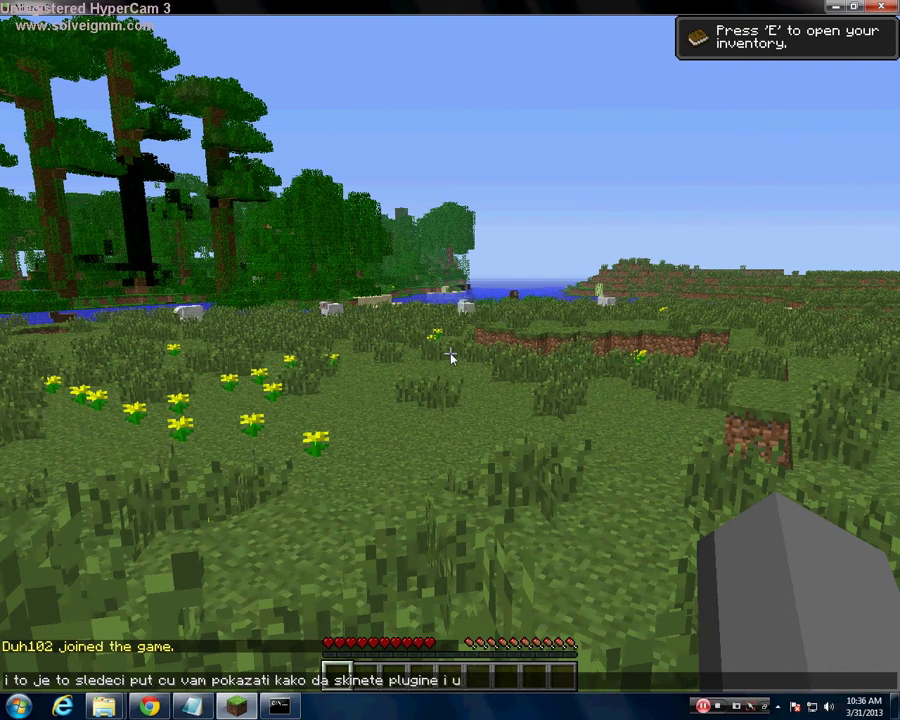
pyautogui.write('bacit')
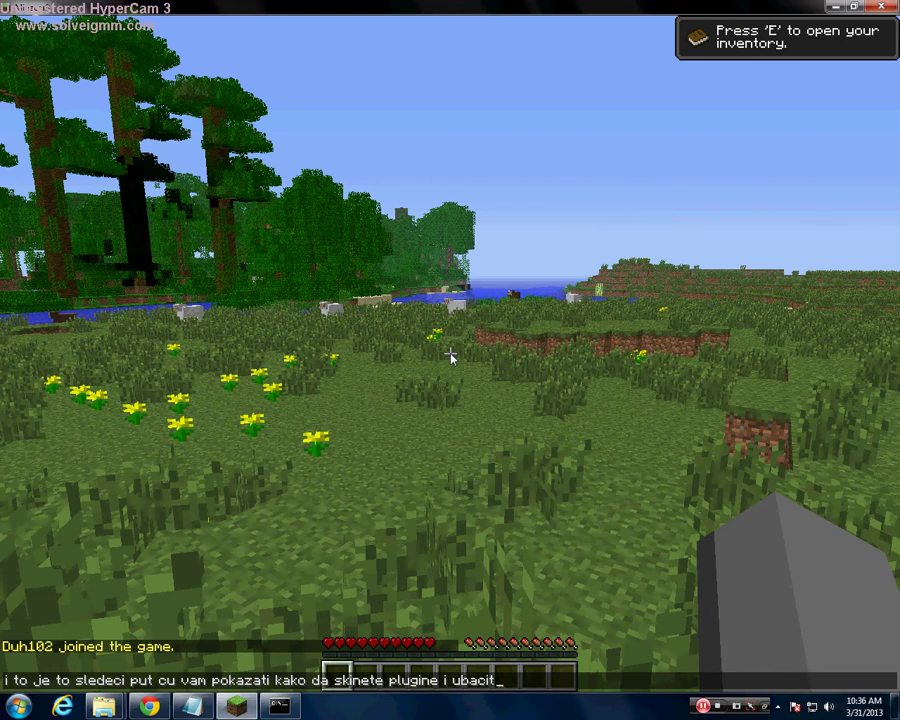
pyautogui.write('e ih')
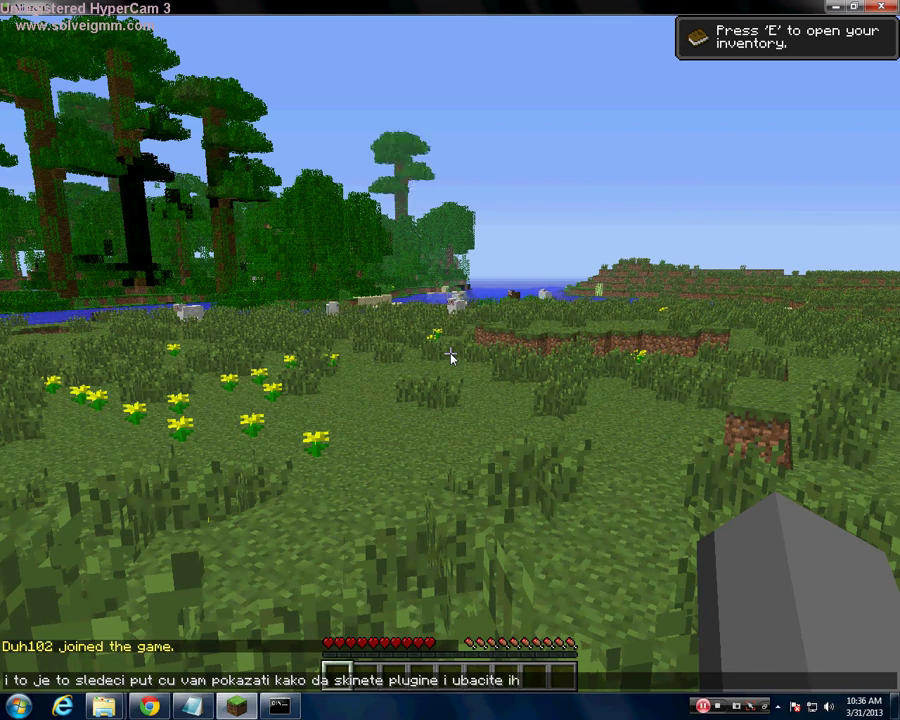
pyautogui.write(' na srw')
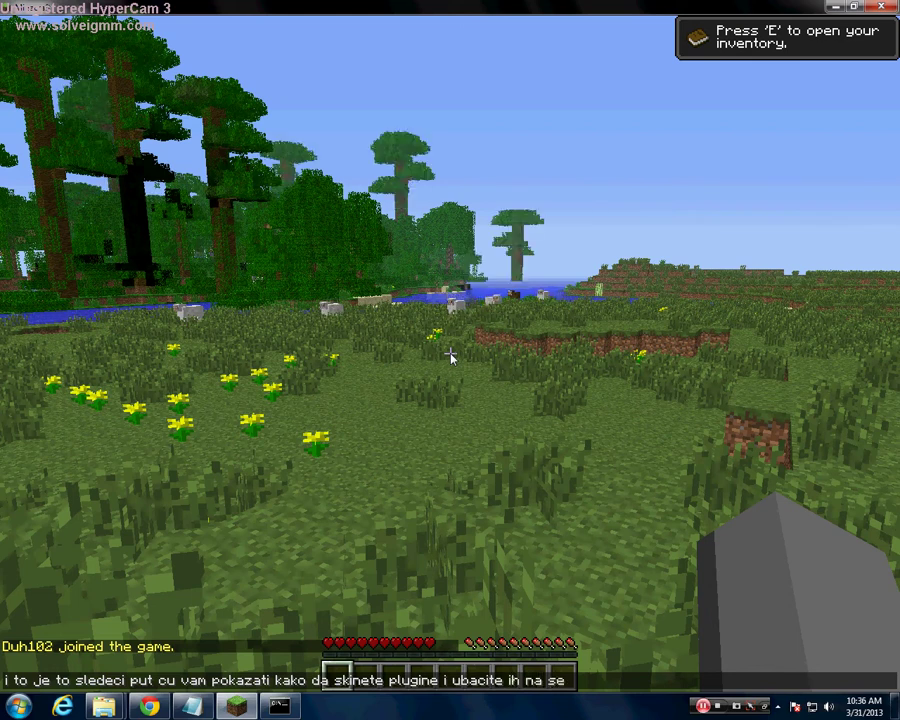
pyautogui.write(' do')
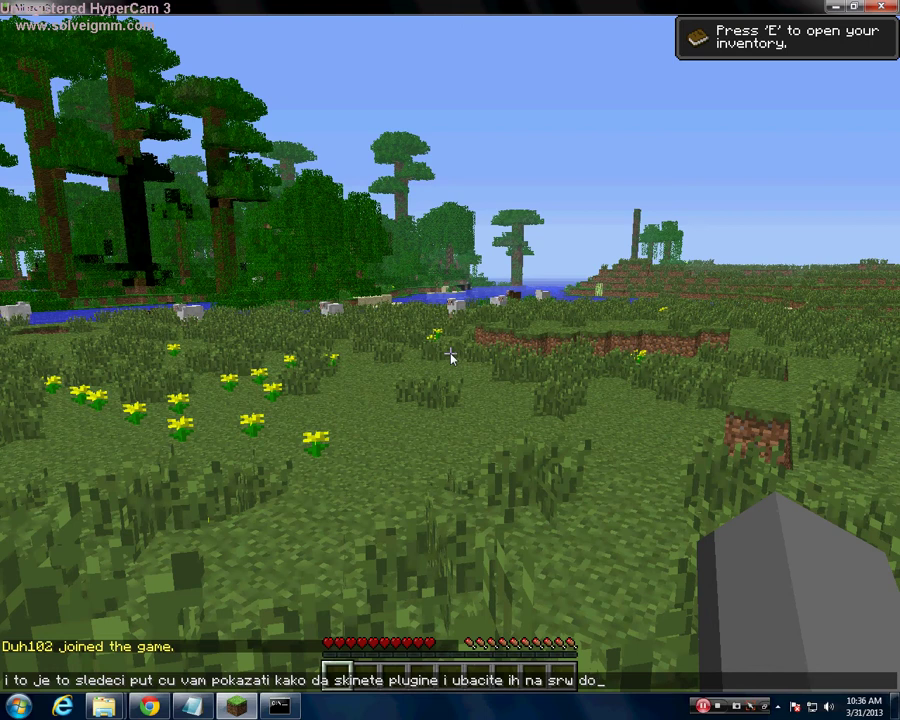
pyautogui.write('vidjenja')
pyautogui.press('Return')
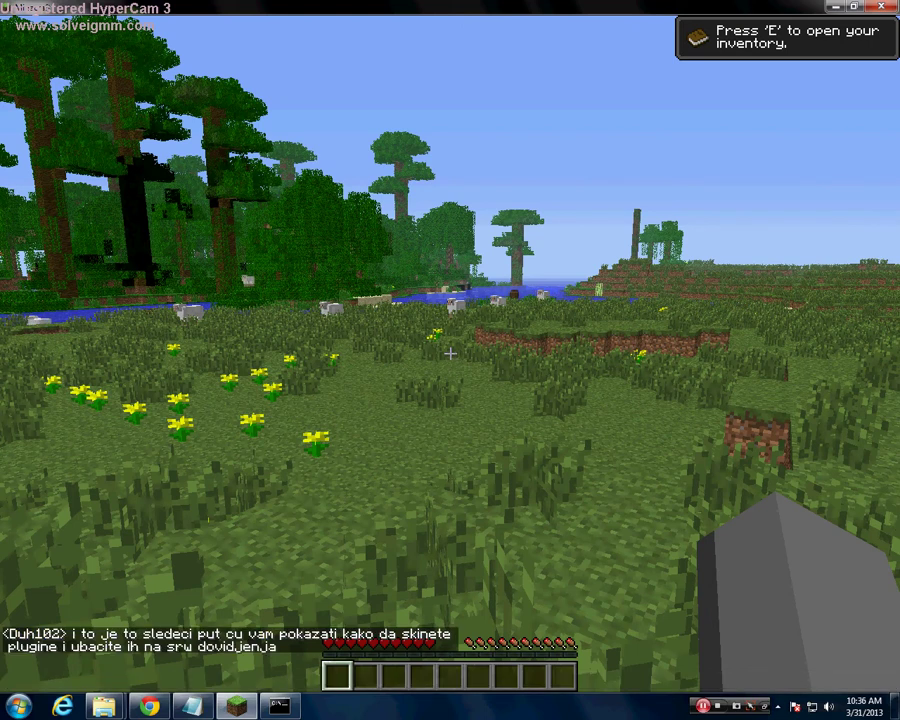
pyautogui.press('Escape')
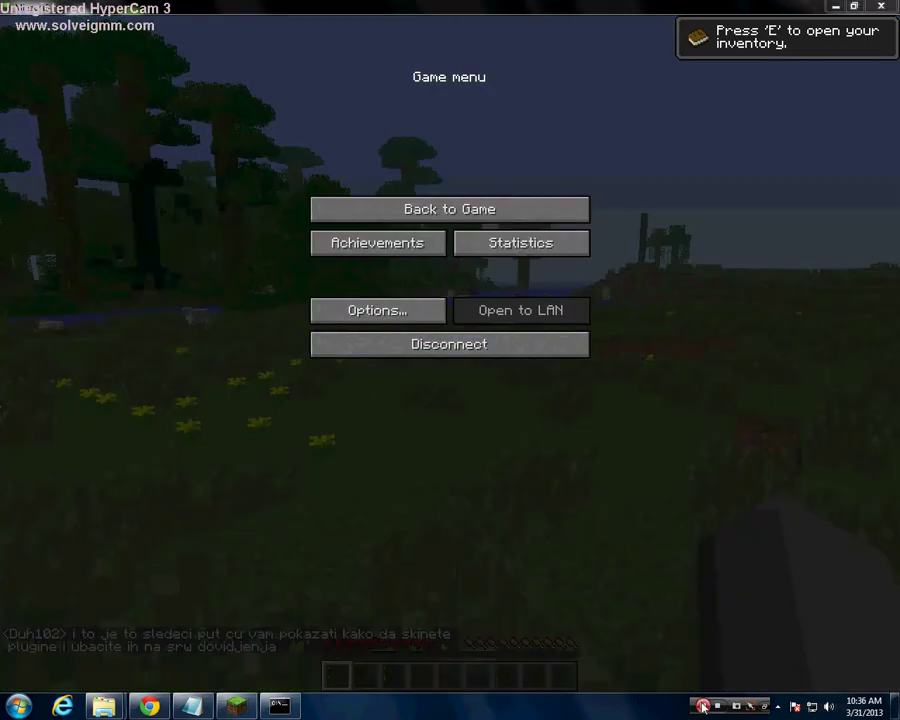